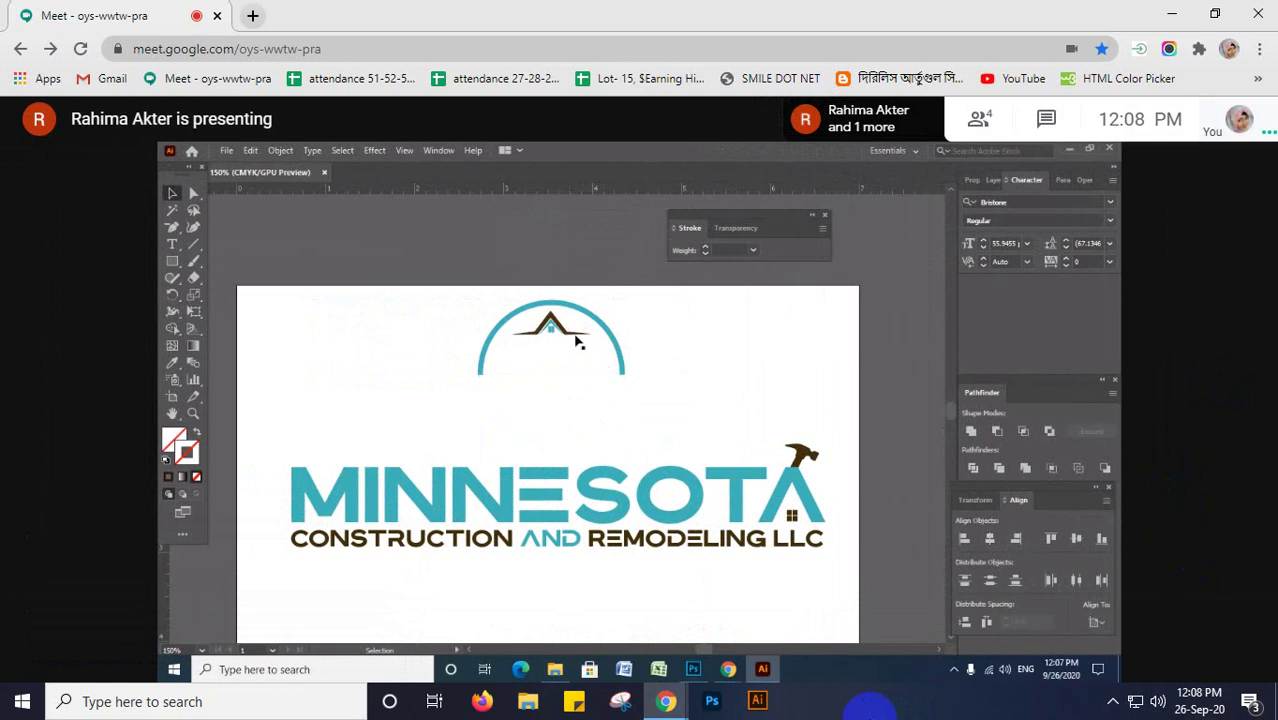
- Ungroup the small house icon inside the arc and place a copy of its four-pane window about 0.24 in below the original
left_click(574, 330)
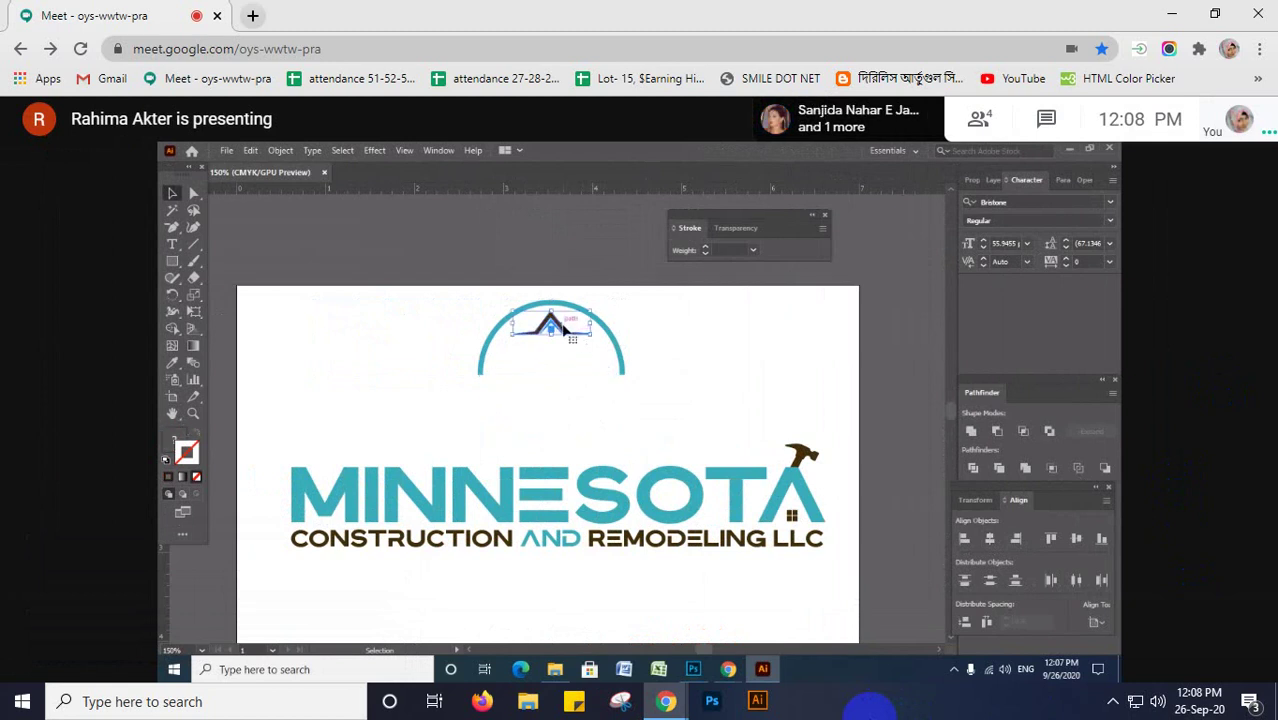
right_click(565, 326)
left_click(629, 443)
key("ctrl+equal")
key("ctrl+equal")
key("ctrl+equal")
key("ctrl+equal")
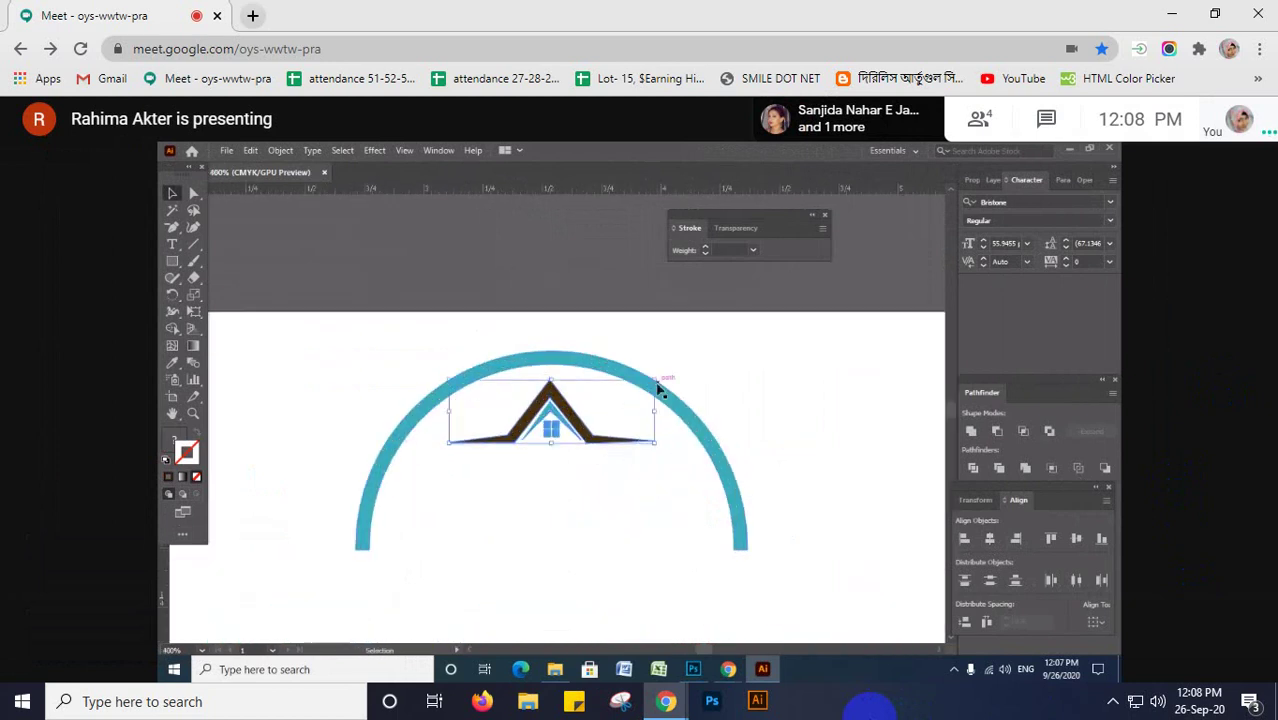
left_click(658, 389)
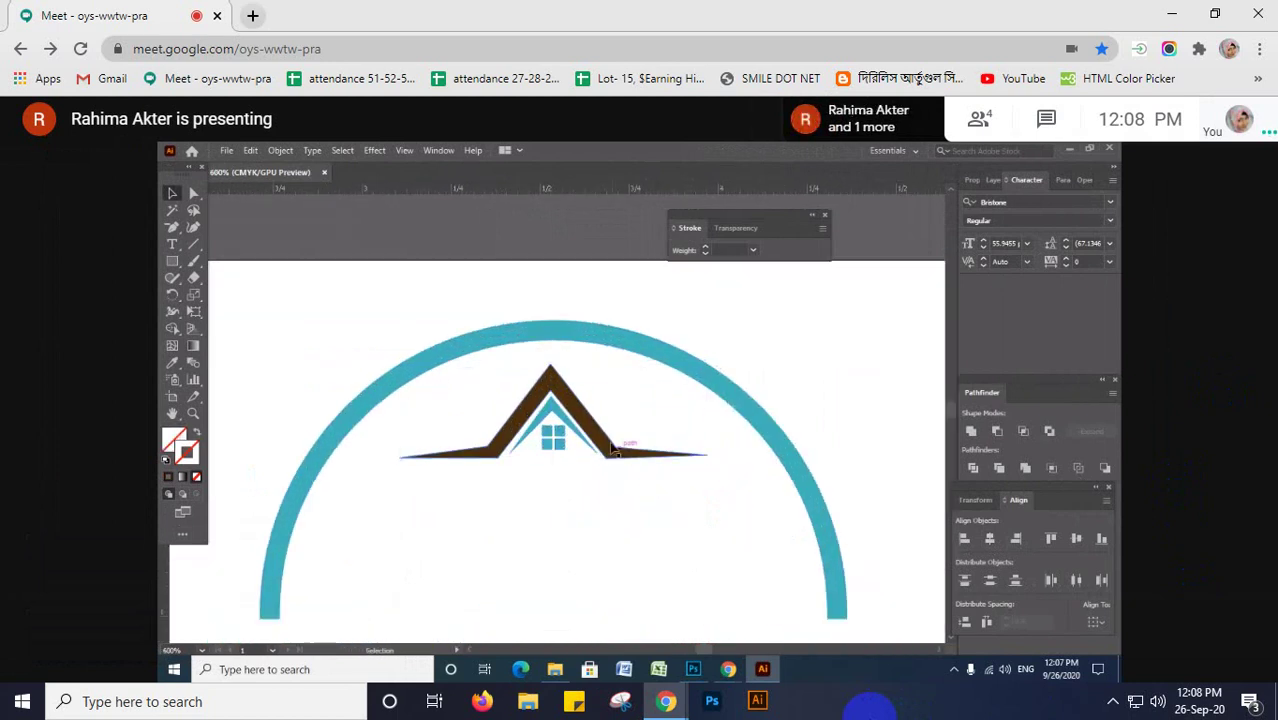
left_click(558, 439)
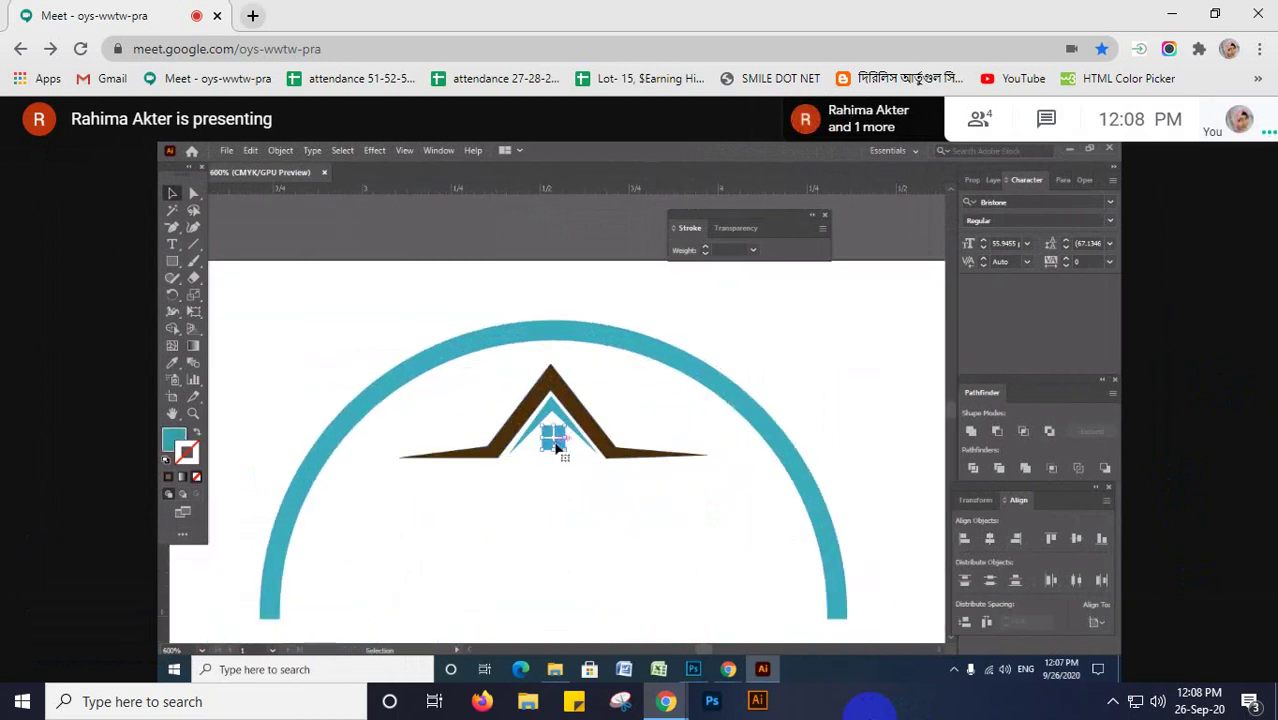
left_click_drag(558, 447, 565, 523)
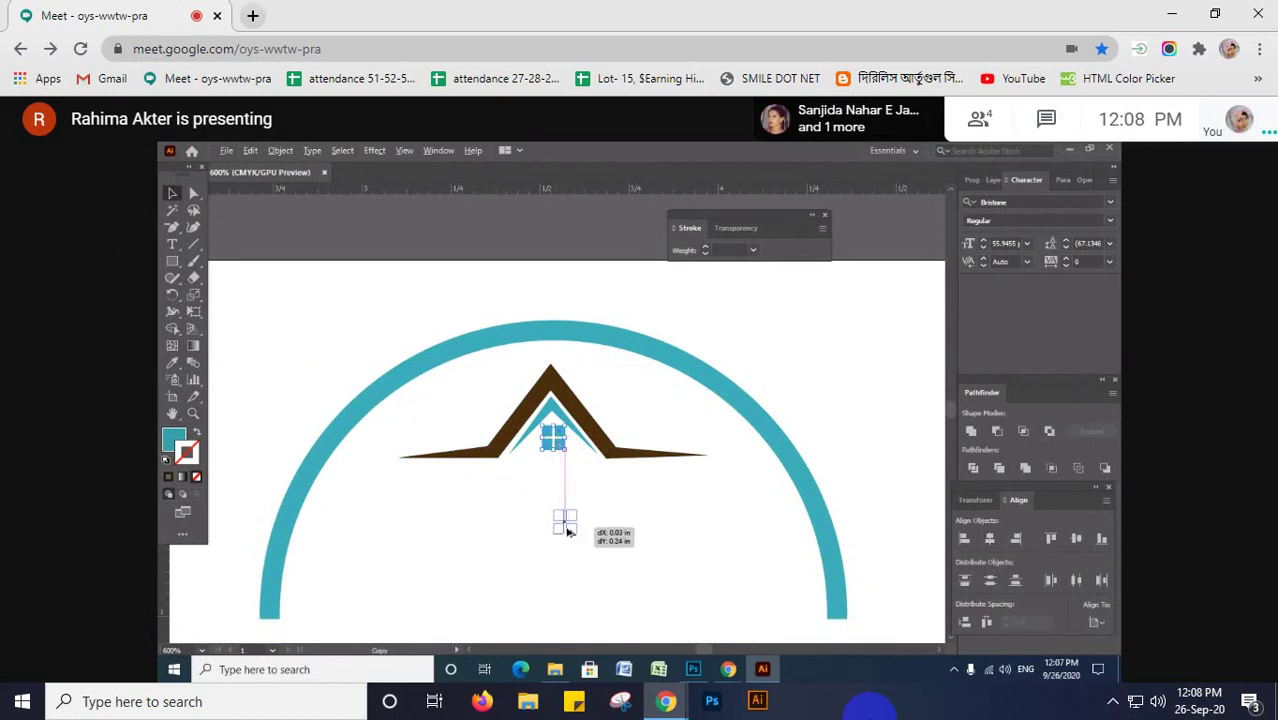
- Group the house icon's parts and move the icon out of the arc to the artboard's upper right
left_click(594, 457)
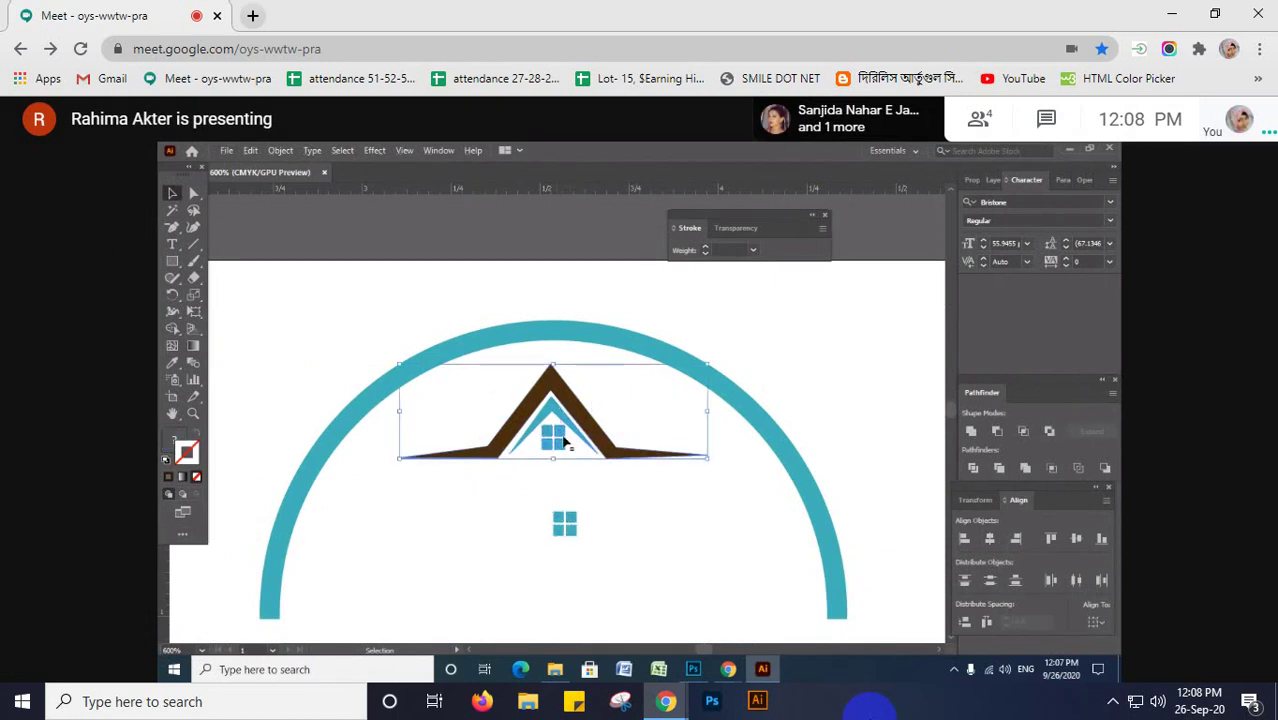
right_click(528, 410)
left_click(580, 518)
left_click_drag(557, 440, 817, 330)
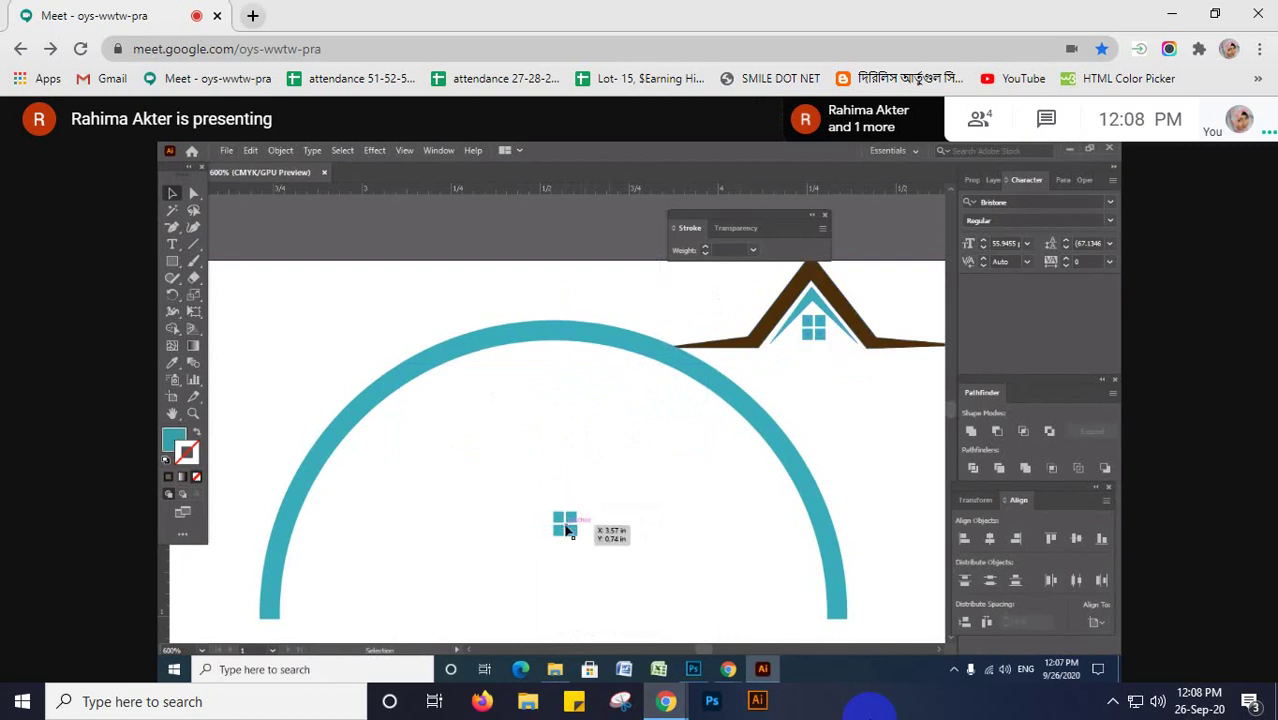
- Recolor the arc with the dark brown of the house roof using the Eyedropper tool
left_click(548, 334)
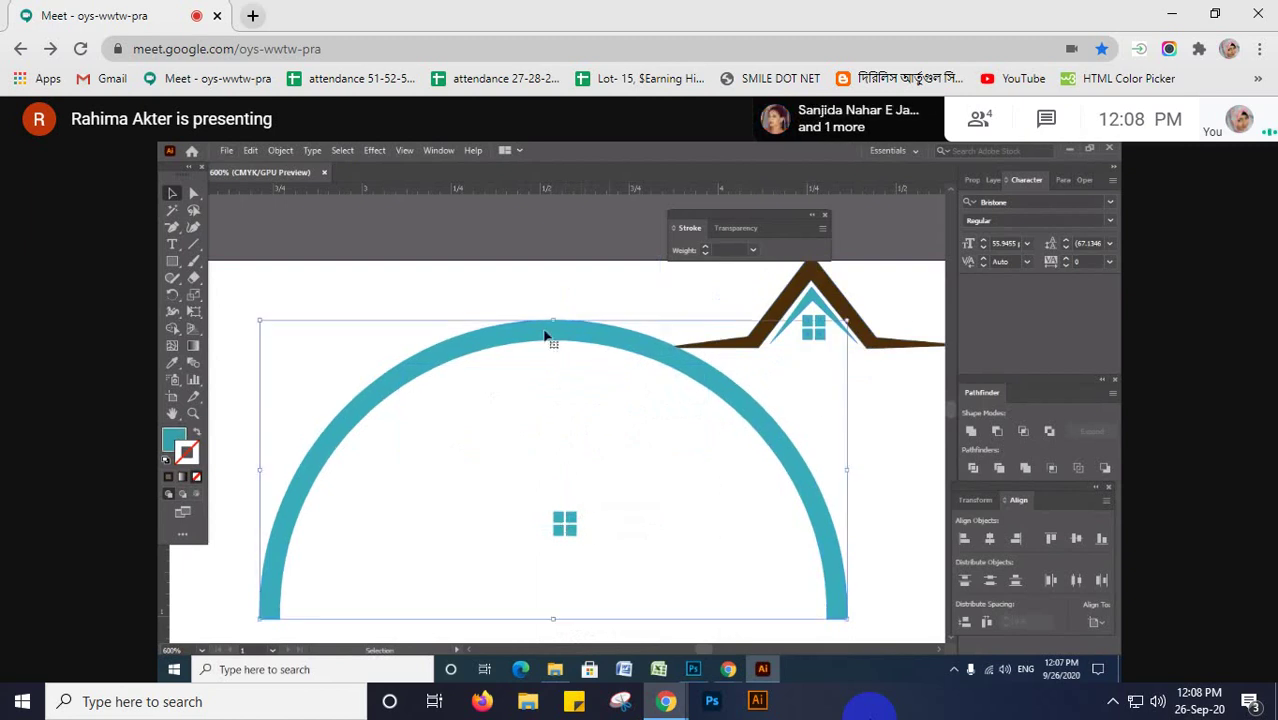
left_click(172, 362)
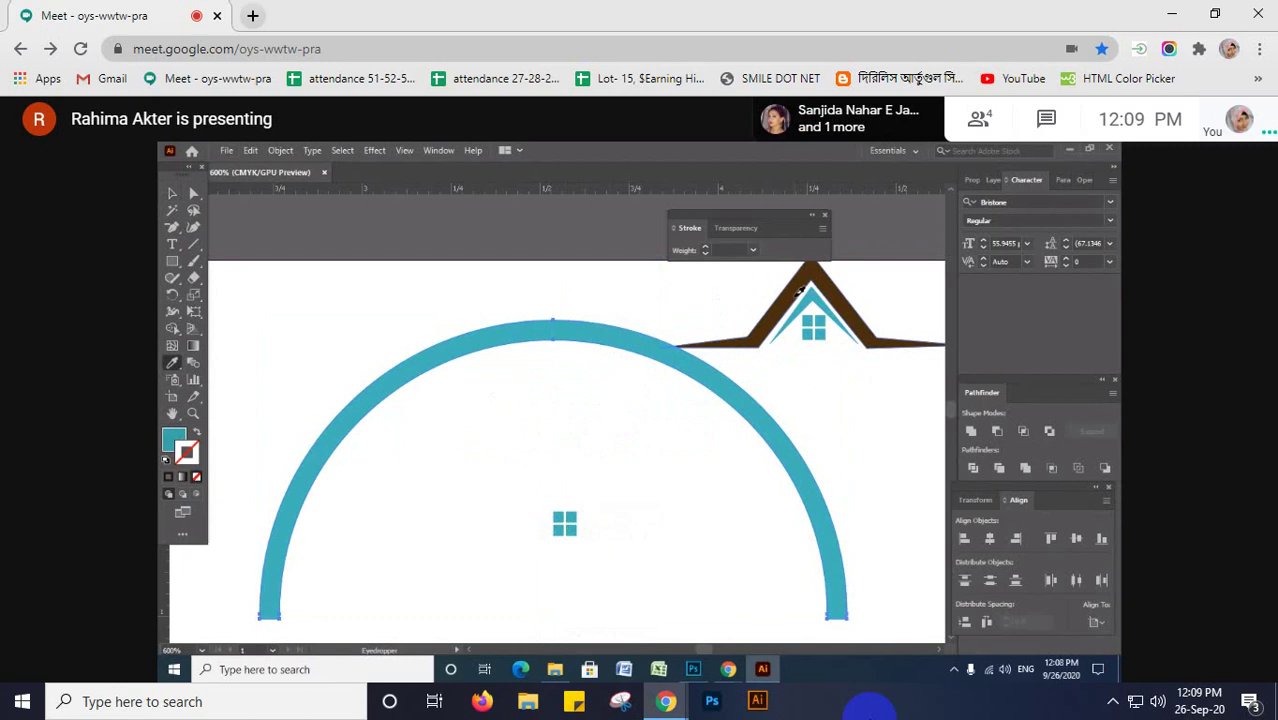
left_click(800, 291)
left_click(172, 193)
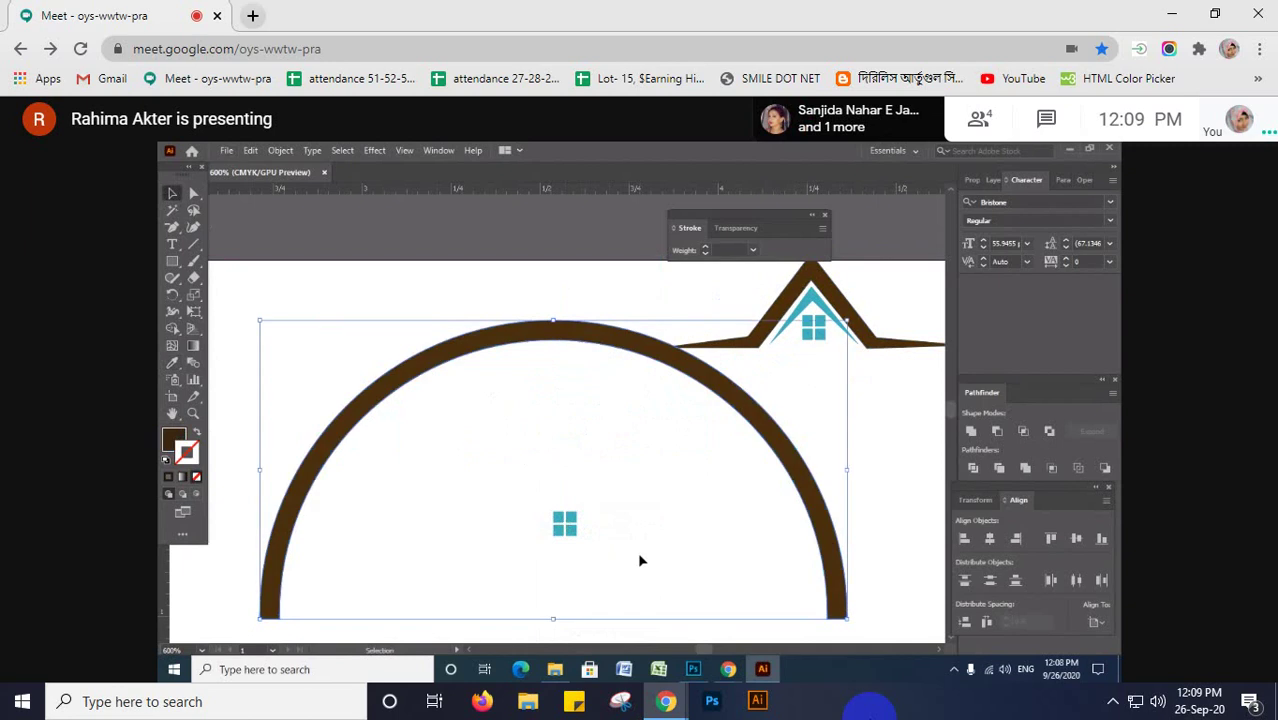
left_click(641, 561)
- Enlarge the copied window under the arc's peak and align it with the arc on their horizontal centers
left_click_drag(578, 532, 593, 470)
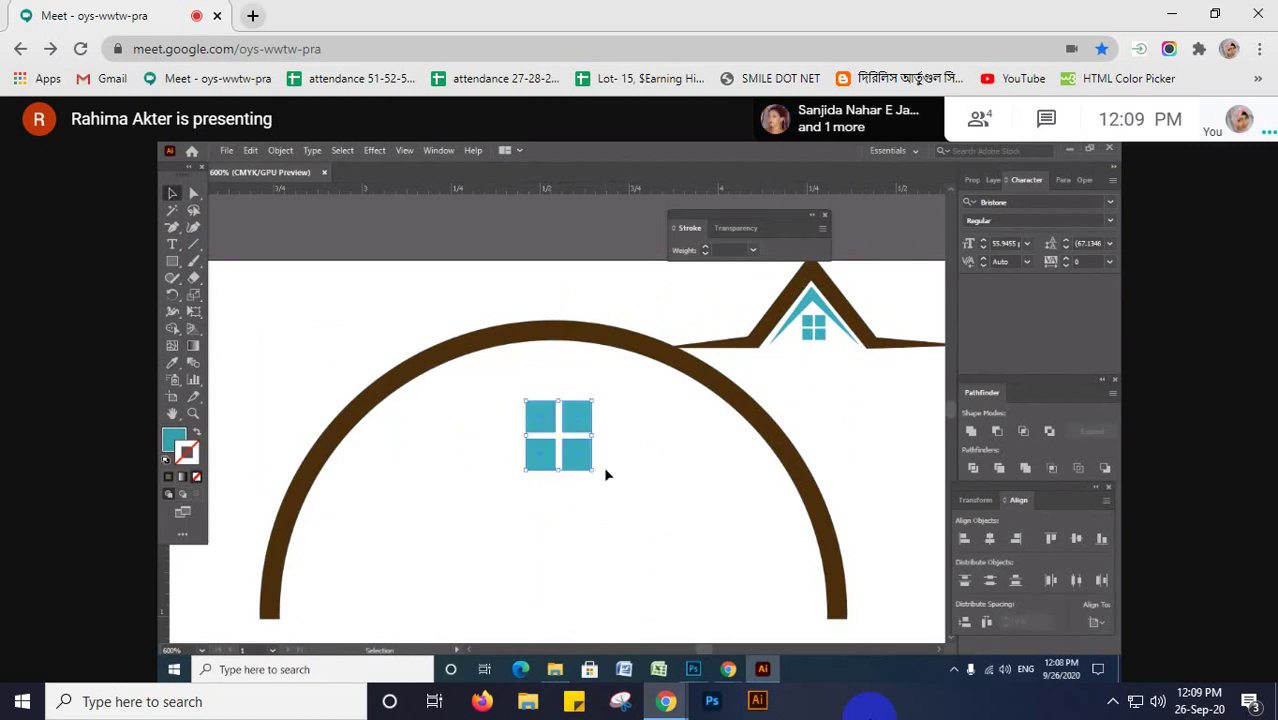
left_click(828, 503, "shift")
left_click(989, 538)
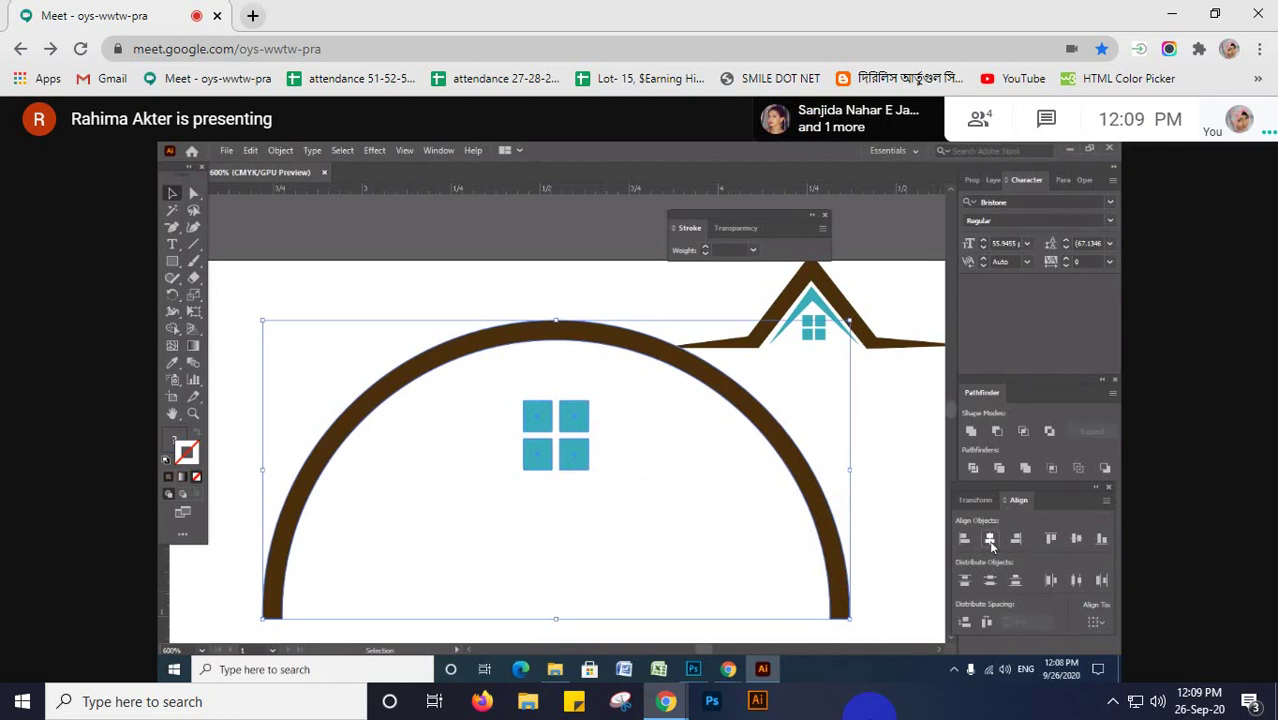
left_click(666, 522)
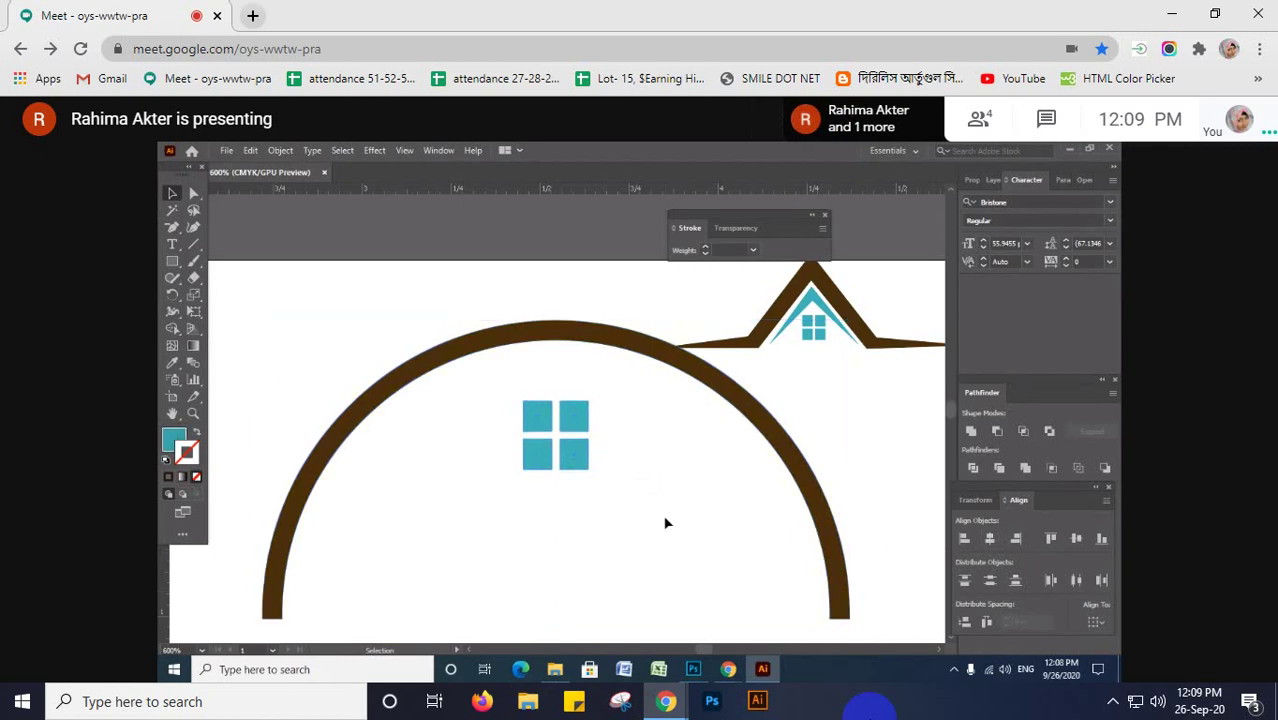
- Move the house icon off the artboard into the empty area above it
key("ctrl+minus")
key("ctrl+minus")
key("ctrl+minus")
key("ctrl+minus")
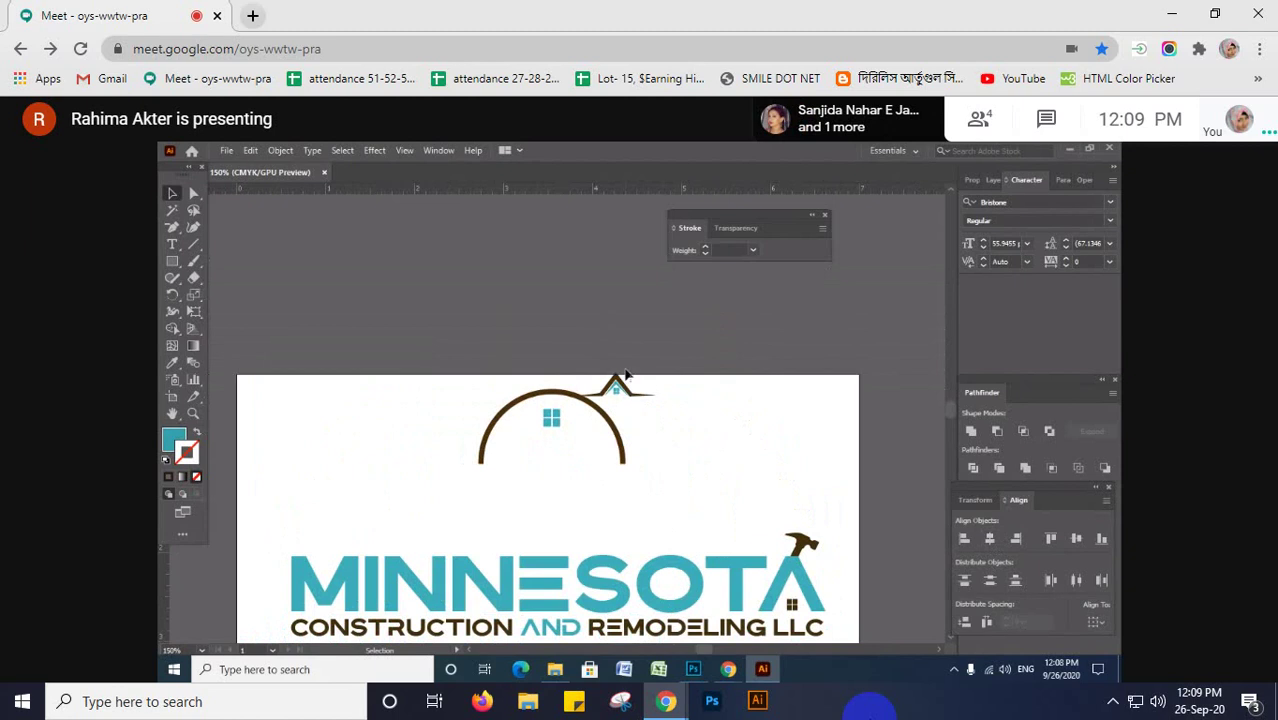
left_click(620, 385)
left_click_drag(620, 385, 708, 337)
left_click(590, 442)
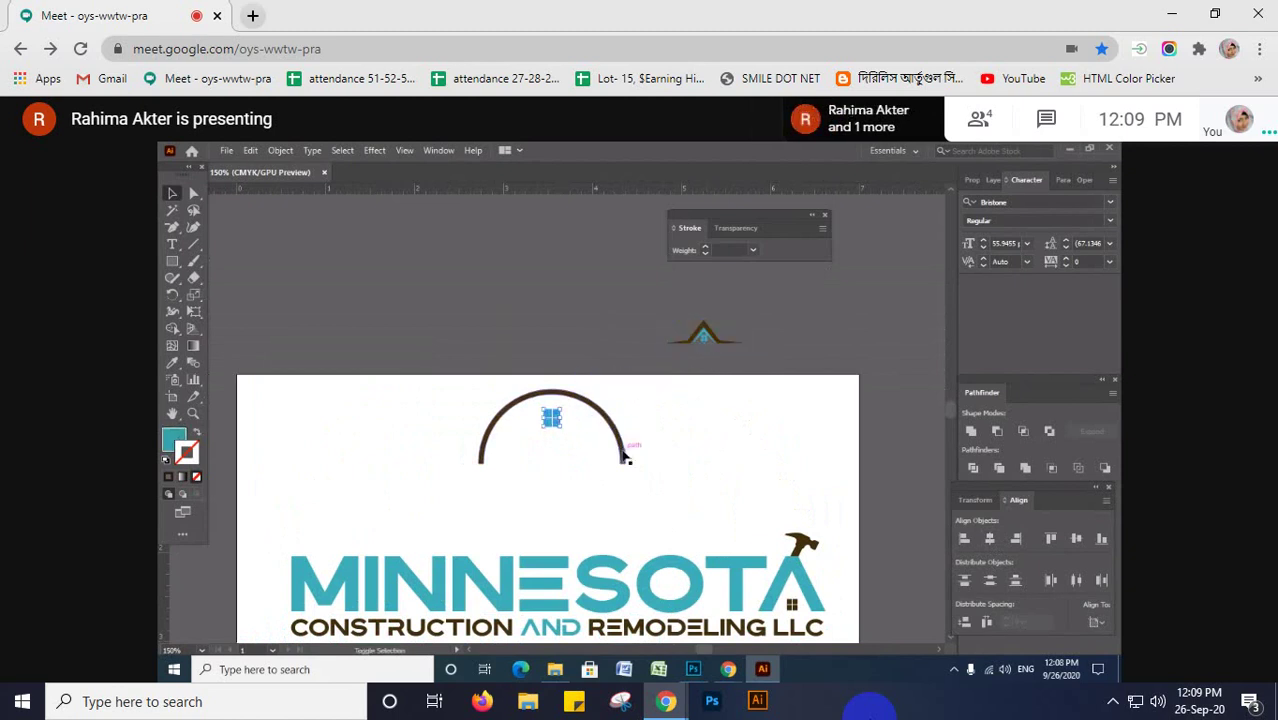
- Move the arc and window together down to just above the MINNESOTA wordmark
left_click(624, 448)
left_click_drag(566, 435, 548, 486)
left_click(673, 497)
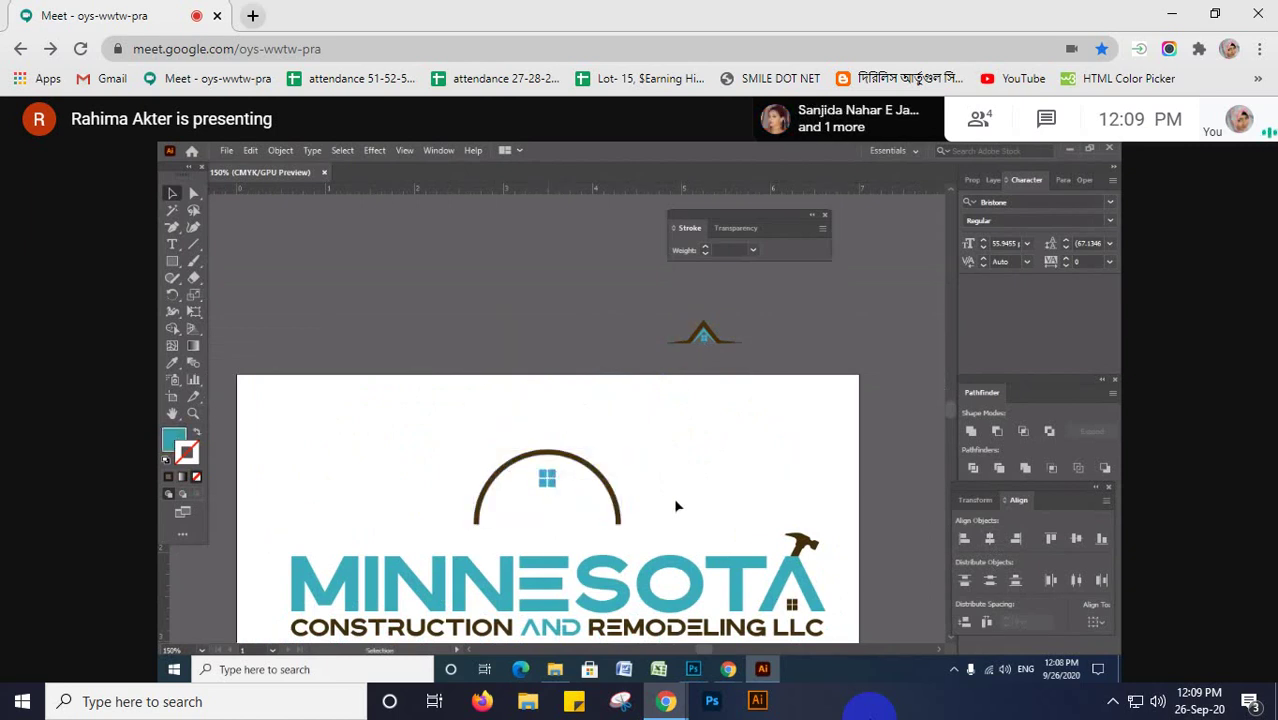
- Group the brown arc with the window inside it
scroll(673, 497, "down", 3)
scroll(672, 548, "down", 1)
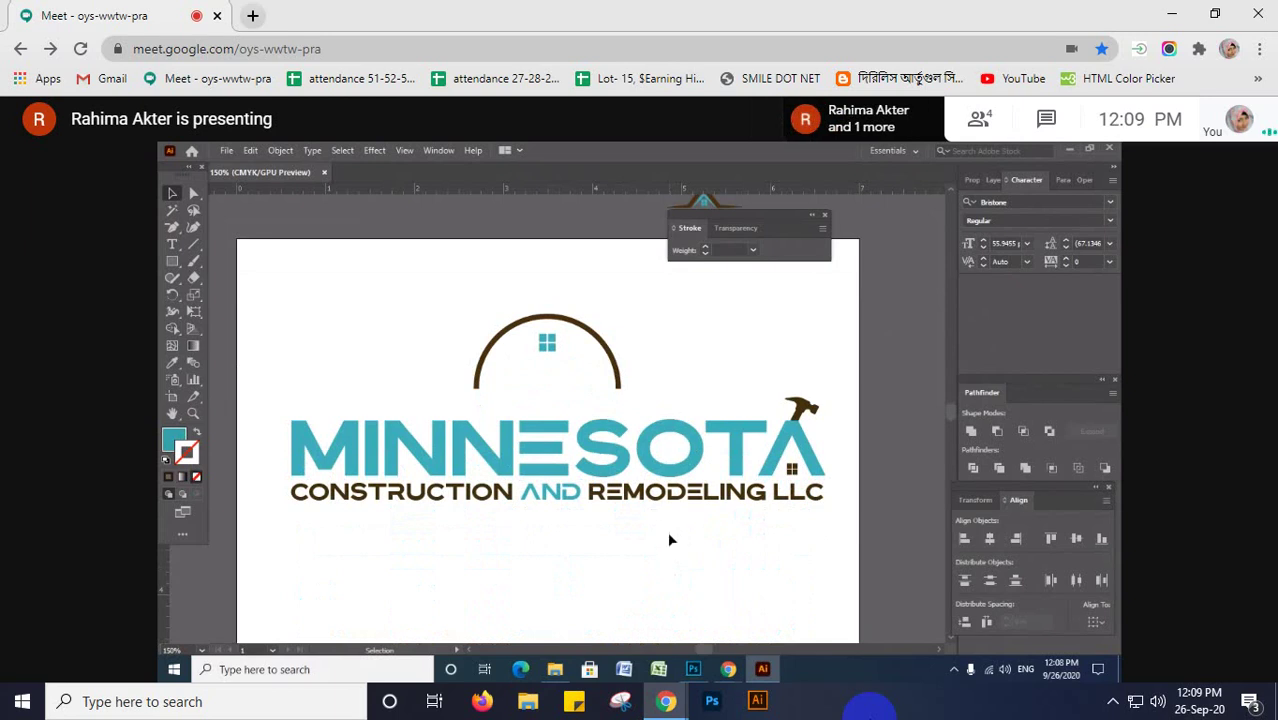
left_click(610, 358)
left_click(608, 456)
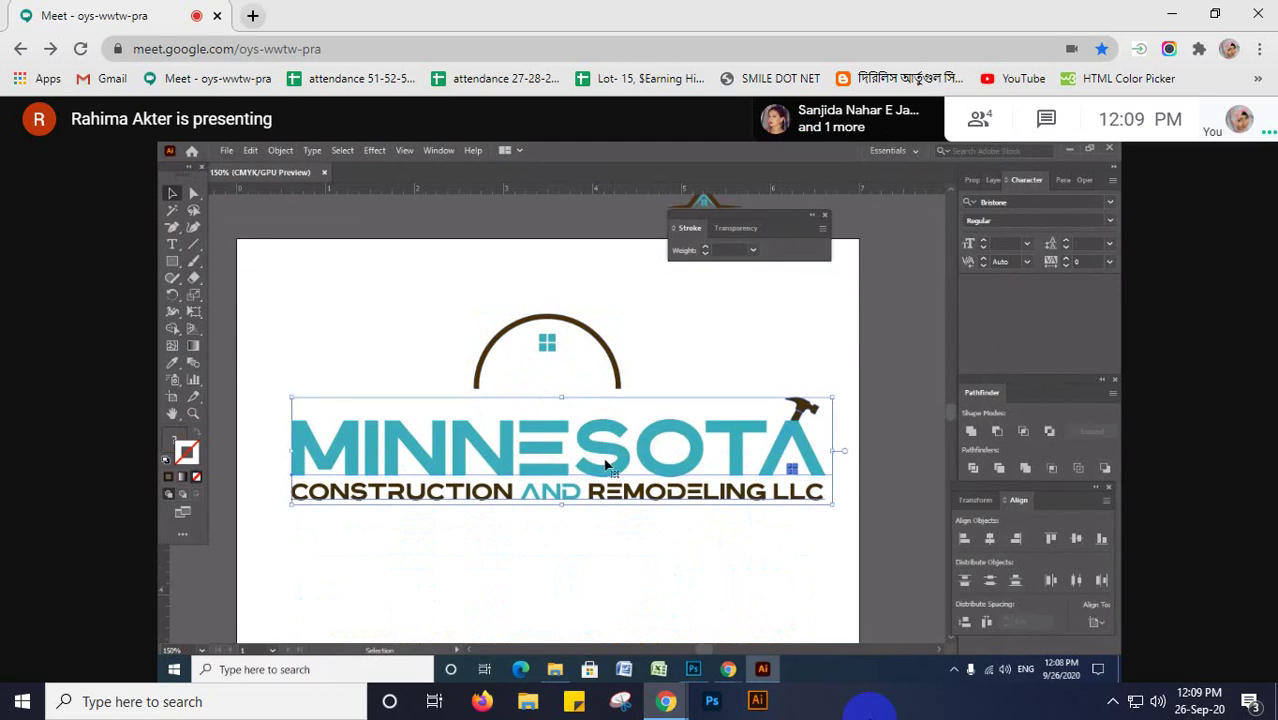
left_click(552, 350)
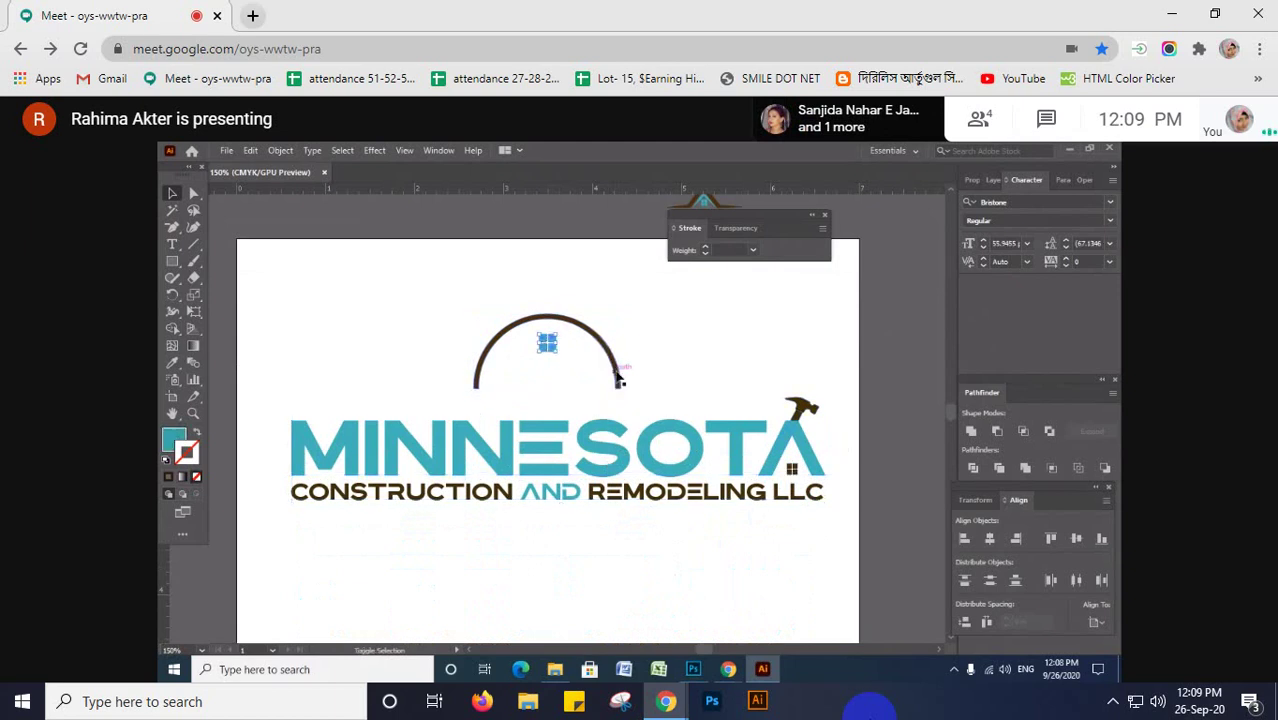
left_click_drag(546, 344, 542, 340)
right_click(546, 339)
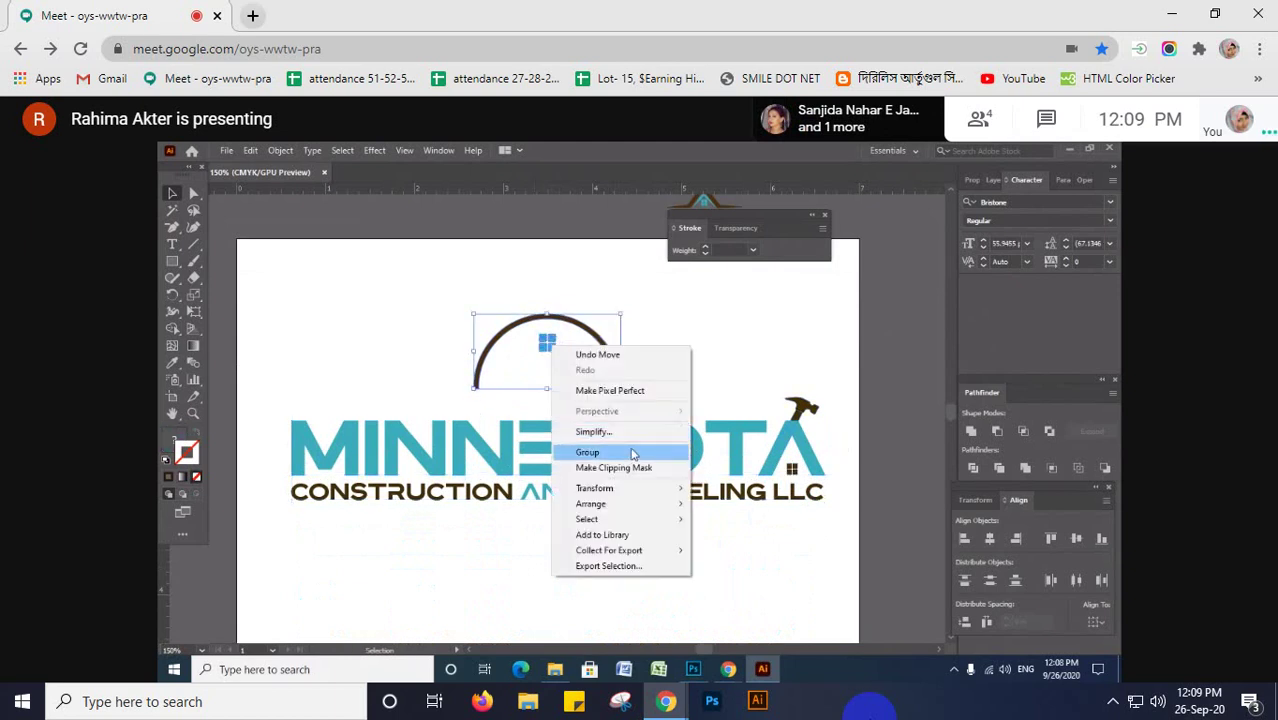
left_click(648, 366)
left_click(620, 374)
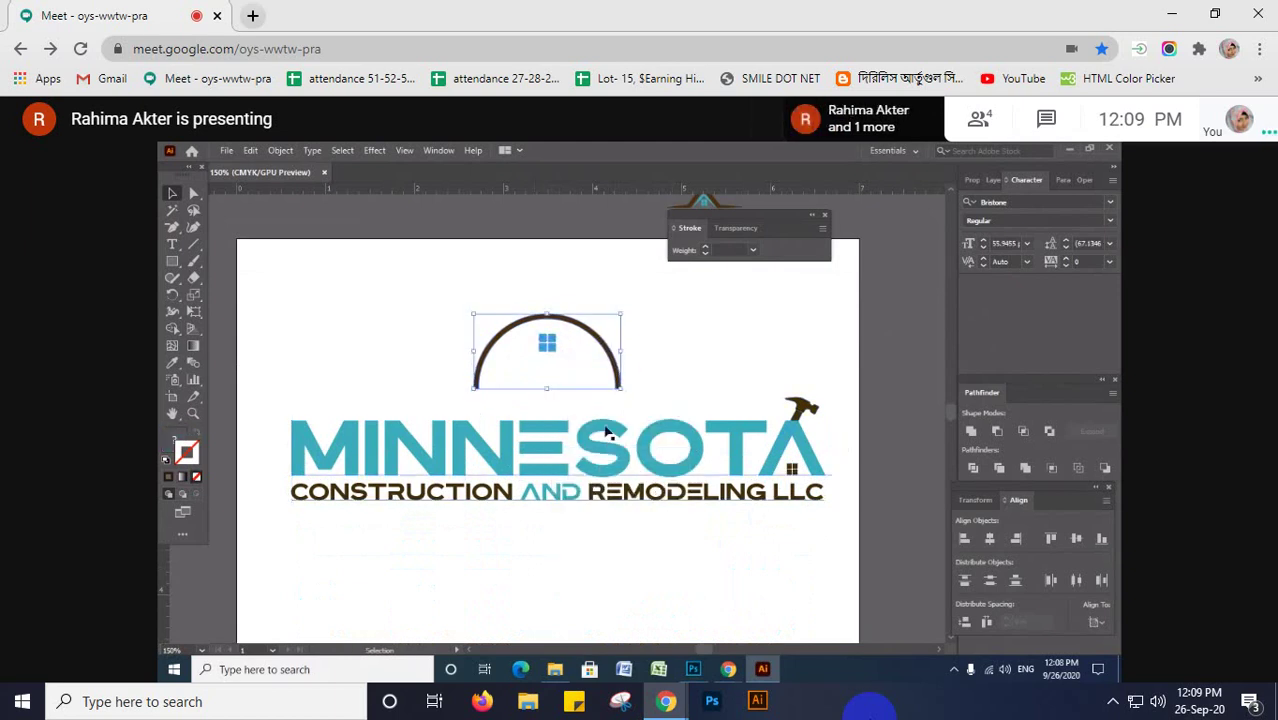
- Align the arc group and the MINNESOTA wordmark on their horizontal centers
left_click(557, 474, "shift")
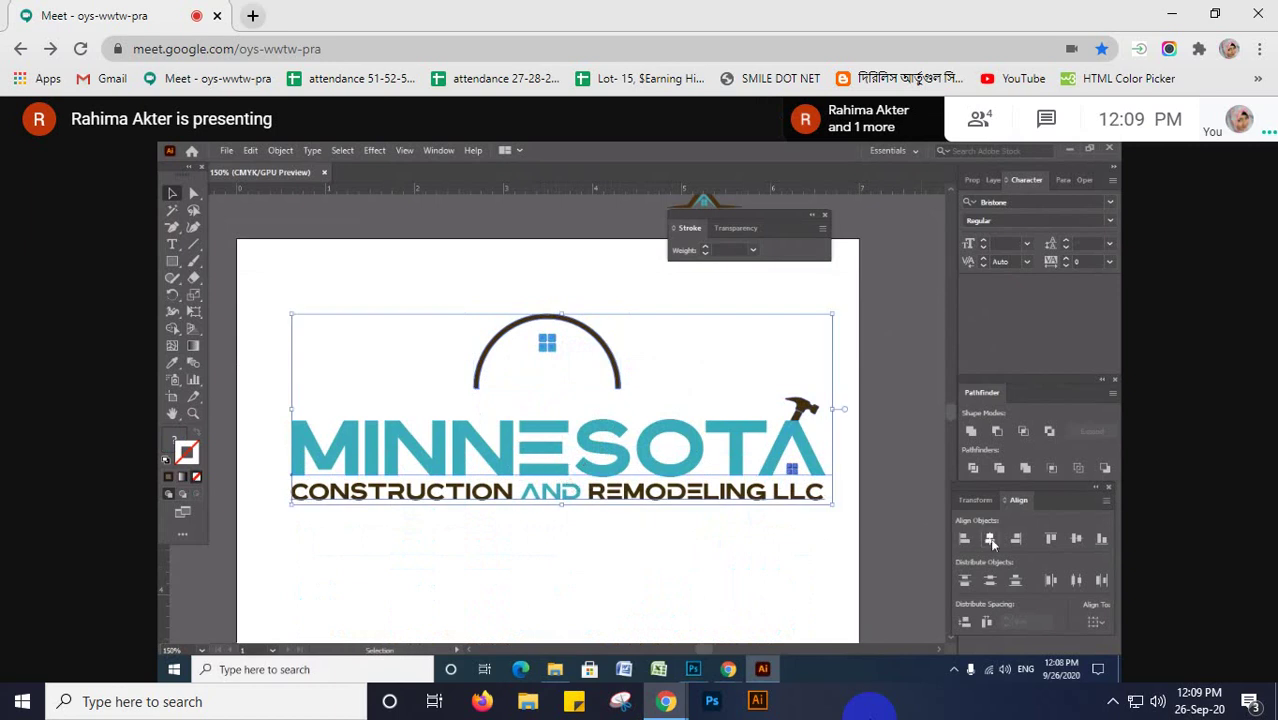
left_click(989, 539)
left_click(696, 558)
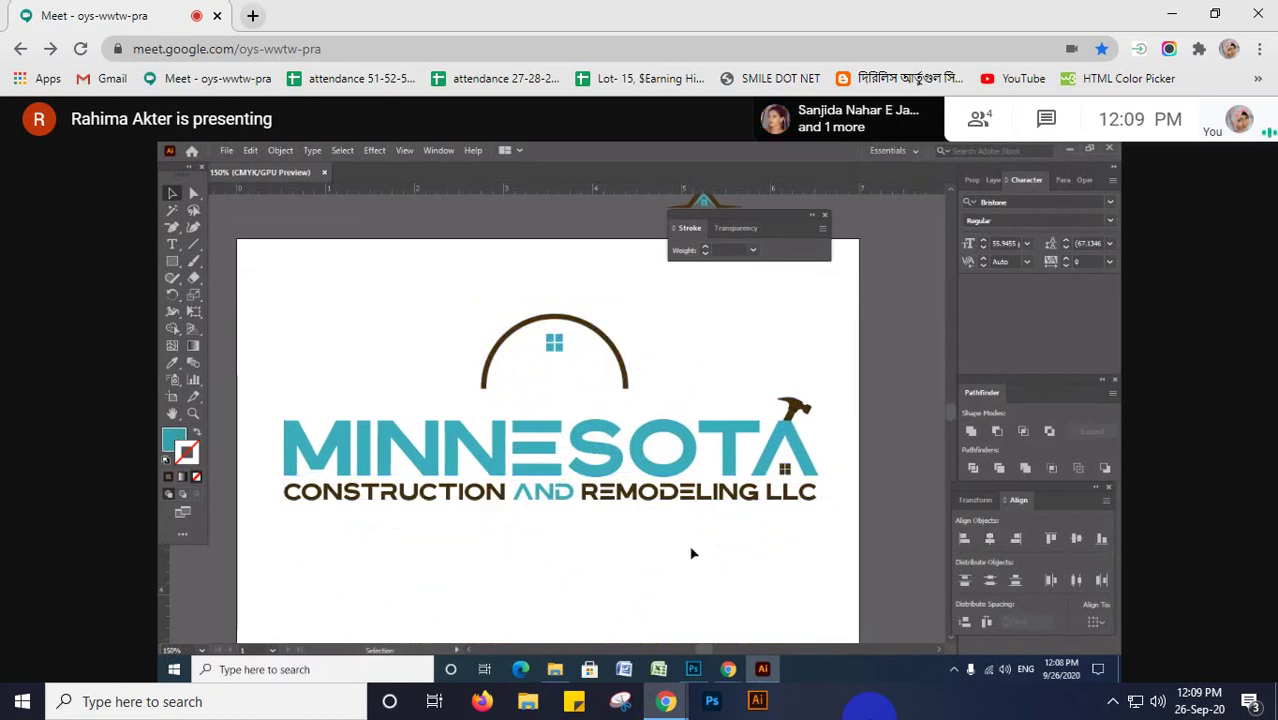
- Close the floating Stroke panel and move the arc group down and slightly left so it nearly touches the wordmark
left_click(825, 215)
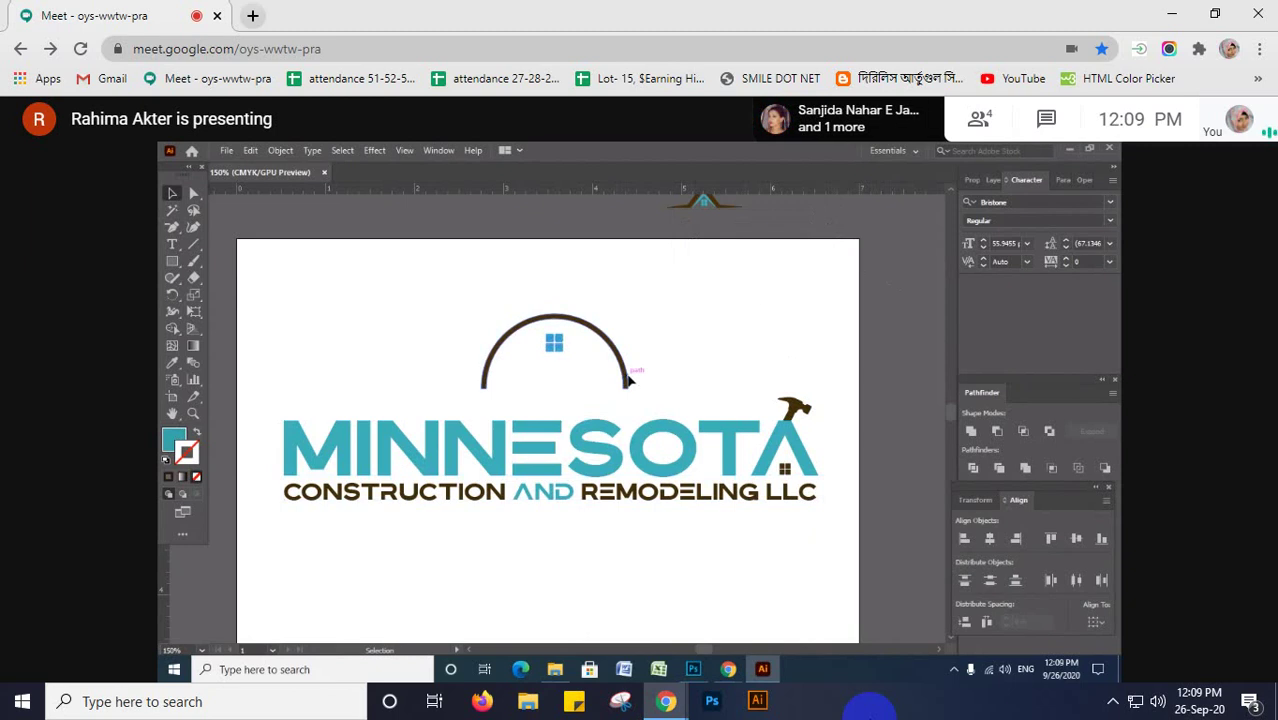
left_click_drag(562, 347, 546, 381)
left_click(659, 369)
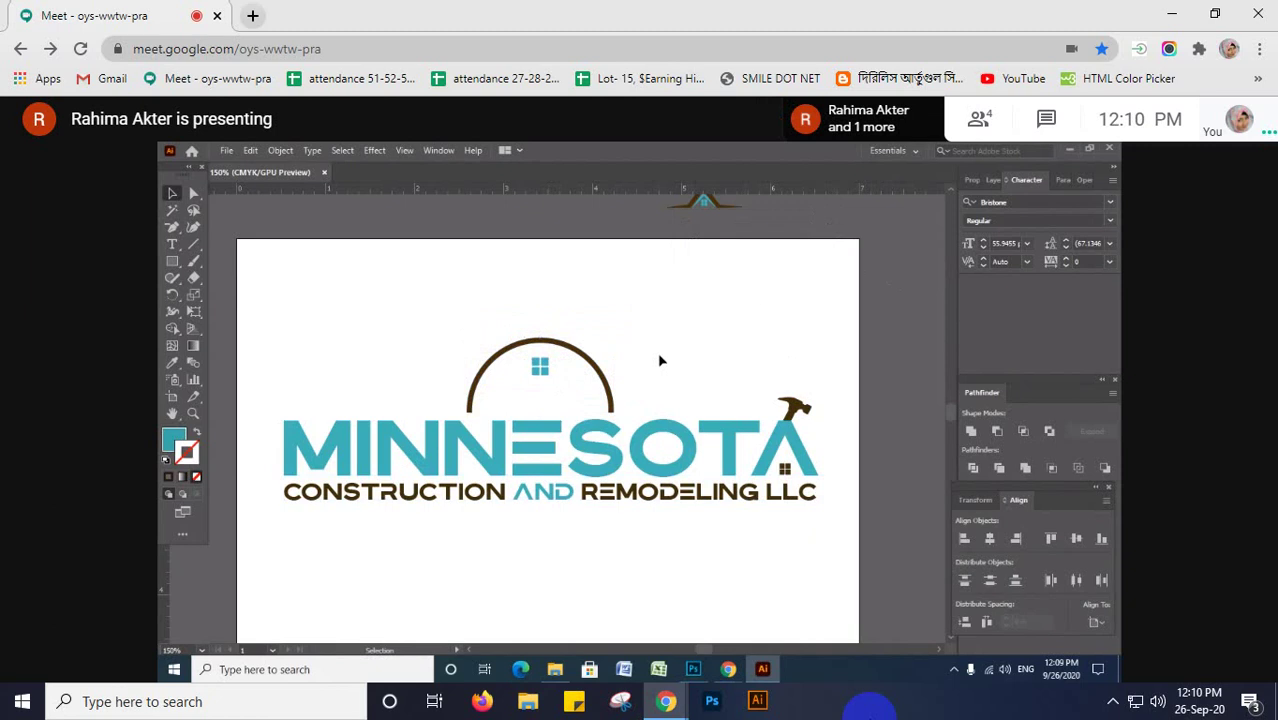
scroll(614, 385, "down", 2)
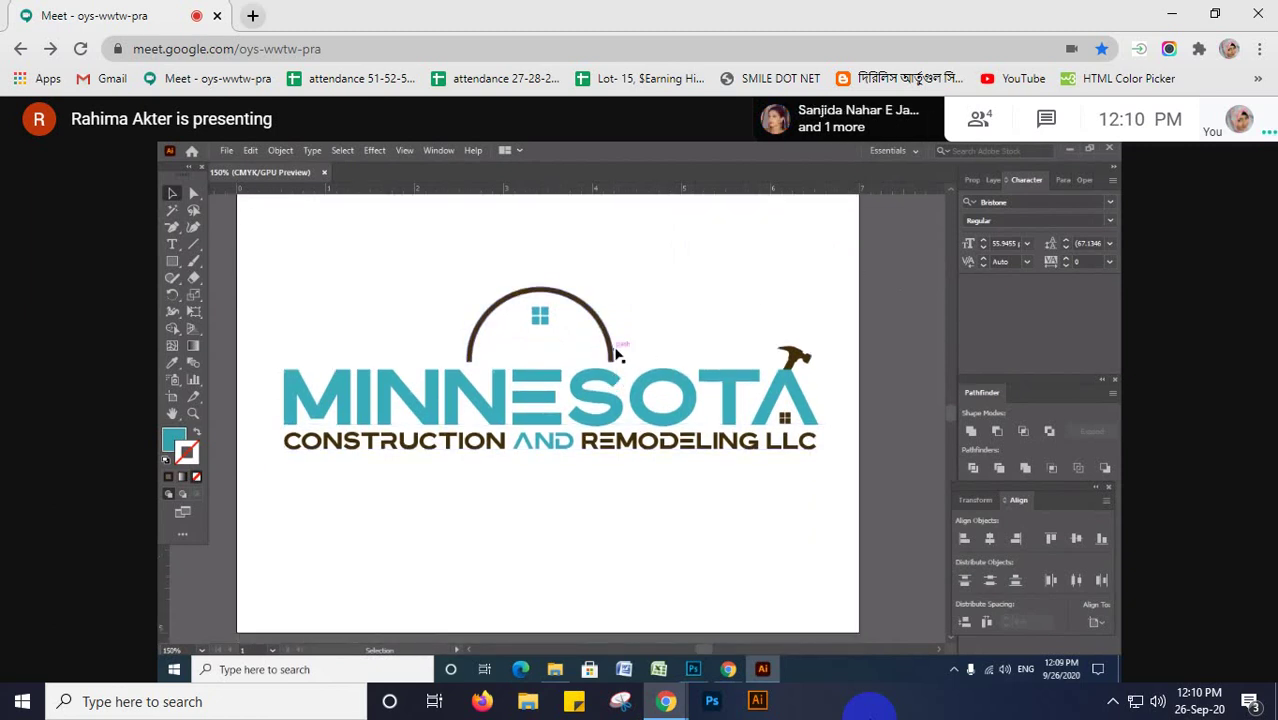
- Move the arc group aside so it straddles the artboard's right edge above the hammer
left_click(613, 353)
left_click(651, 345)
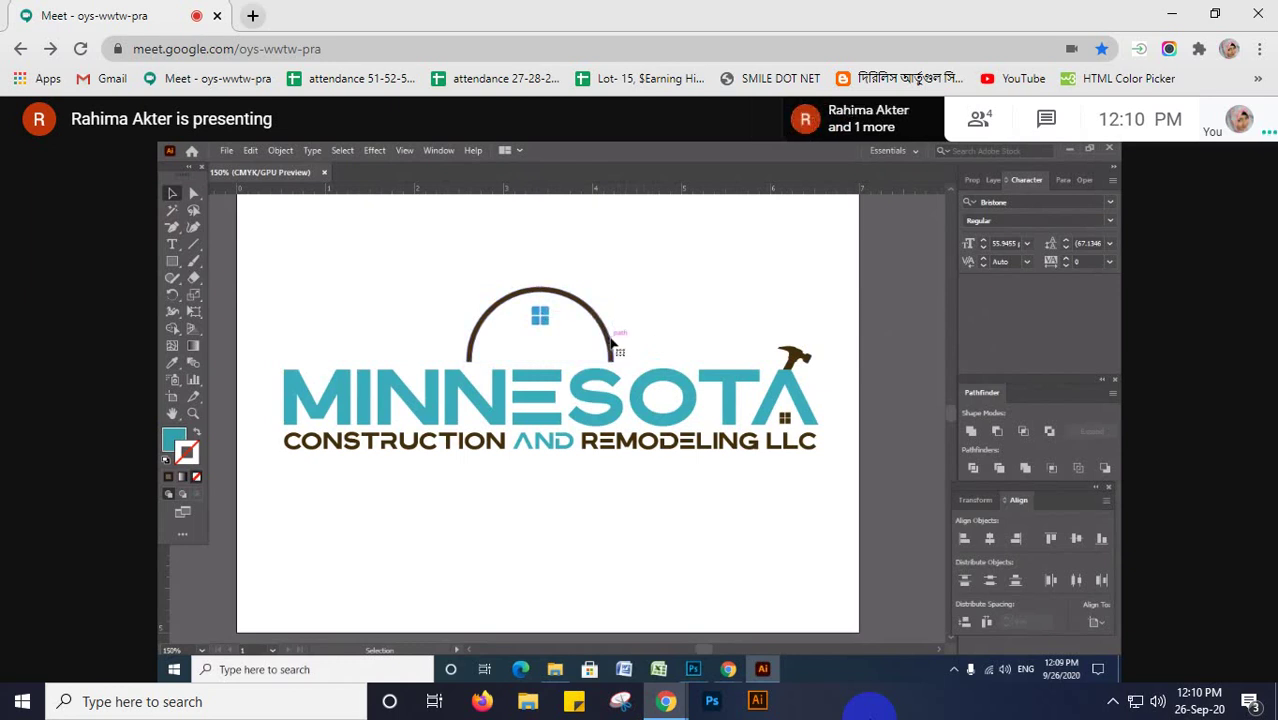
left_click_drag(559, 322, 840, 282)
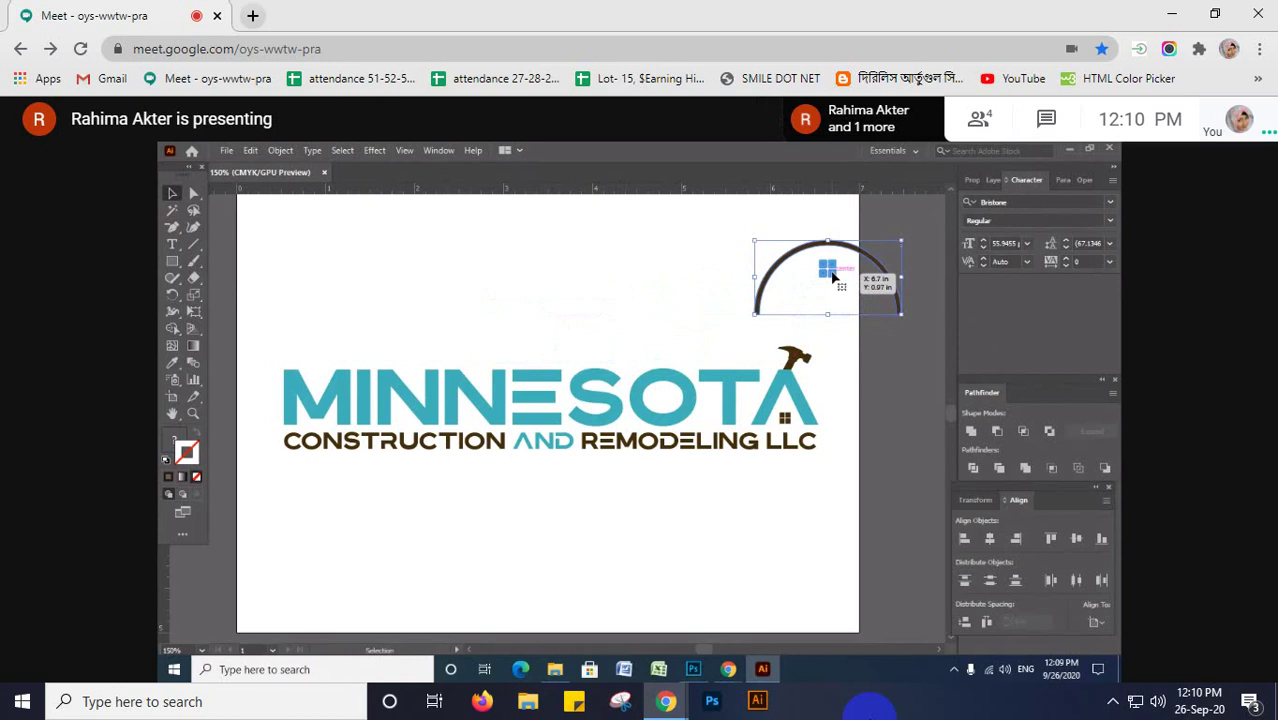
key("shift+Right")
left_click(631, 286)
- Move the house icon from above the artboard onto the top of the M in MINNESOTA
scroll(631, 286, "up", 2)
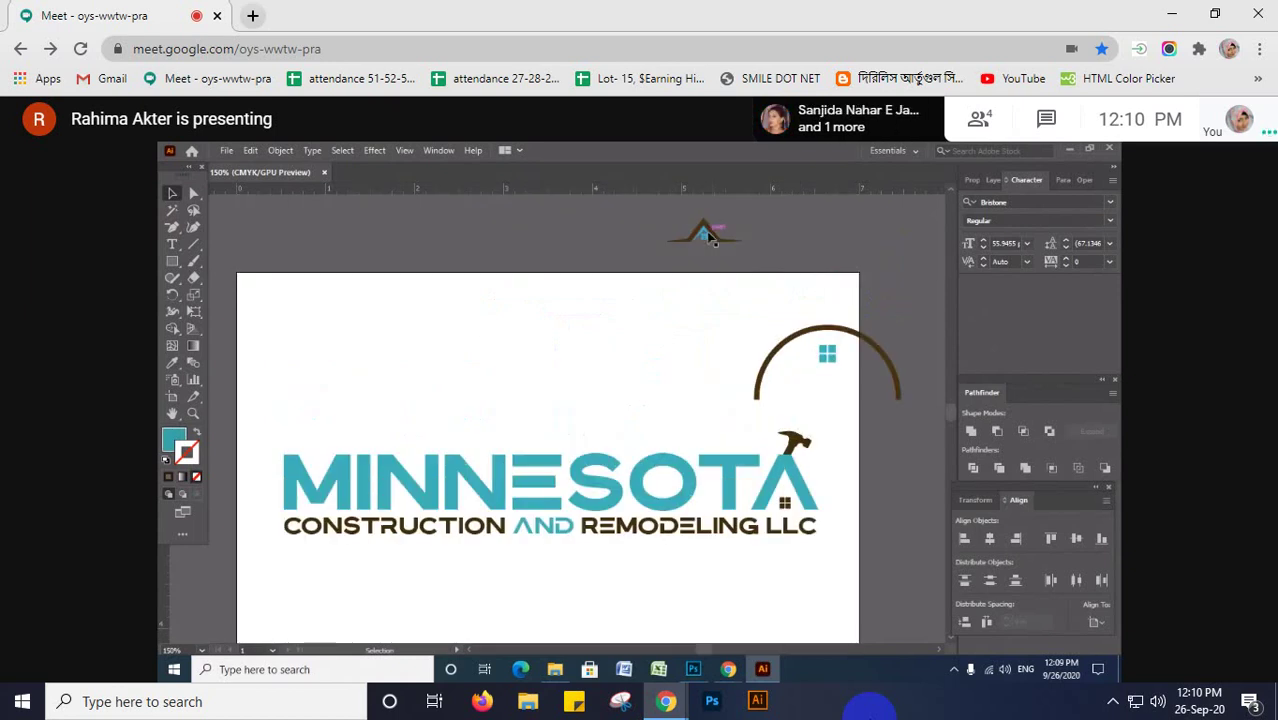
left_click_drag(706, 233, 526, 389)
scroll(601, 405, "down", 1)
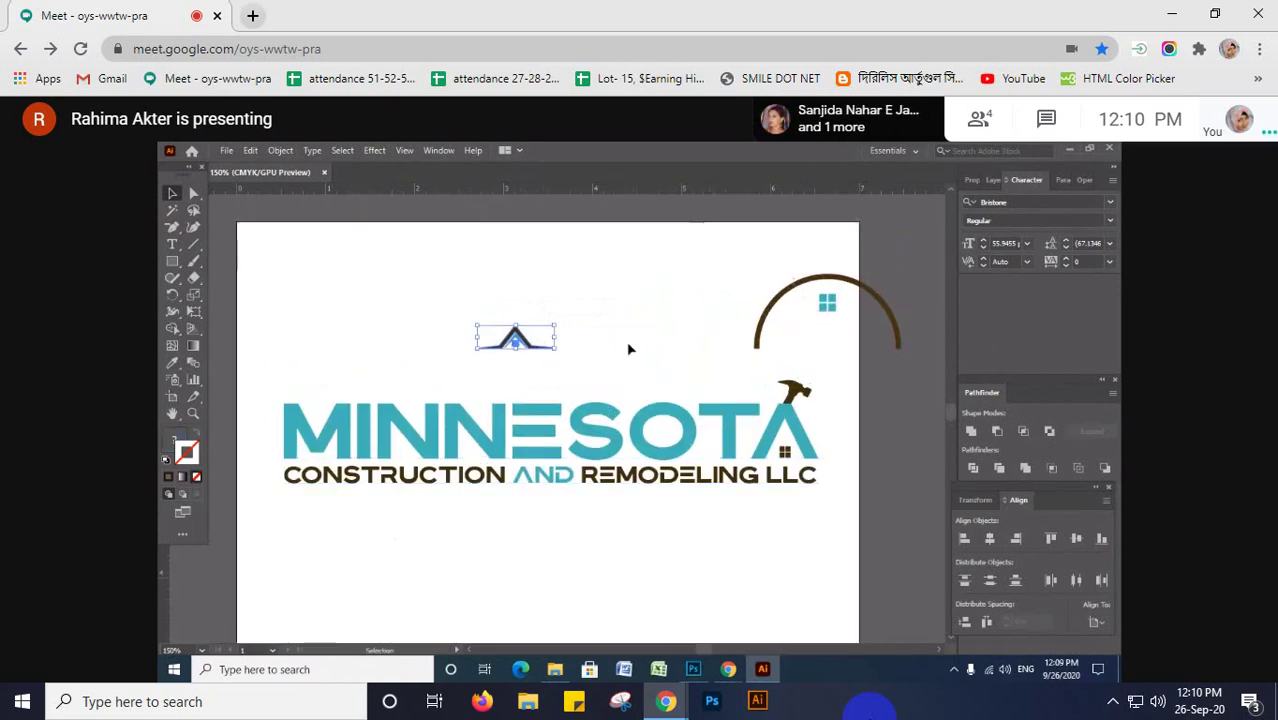
left_click(561, 342)
left_click(545, 348)
left_click(559, 374)
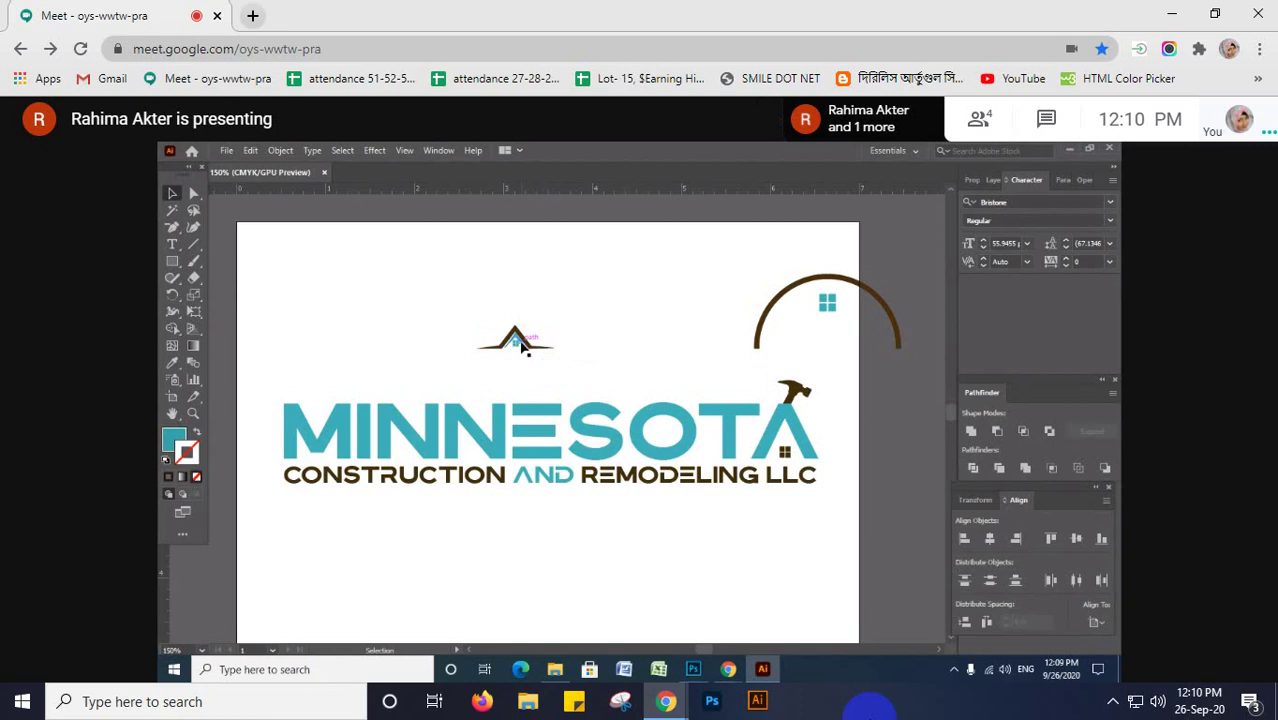
left_click_drag(521, 346, 325, 399)
left_click(411, 355)
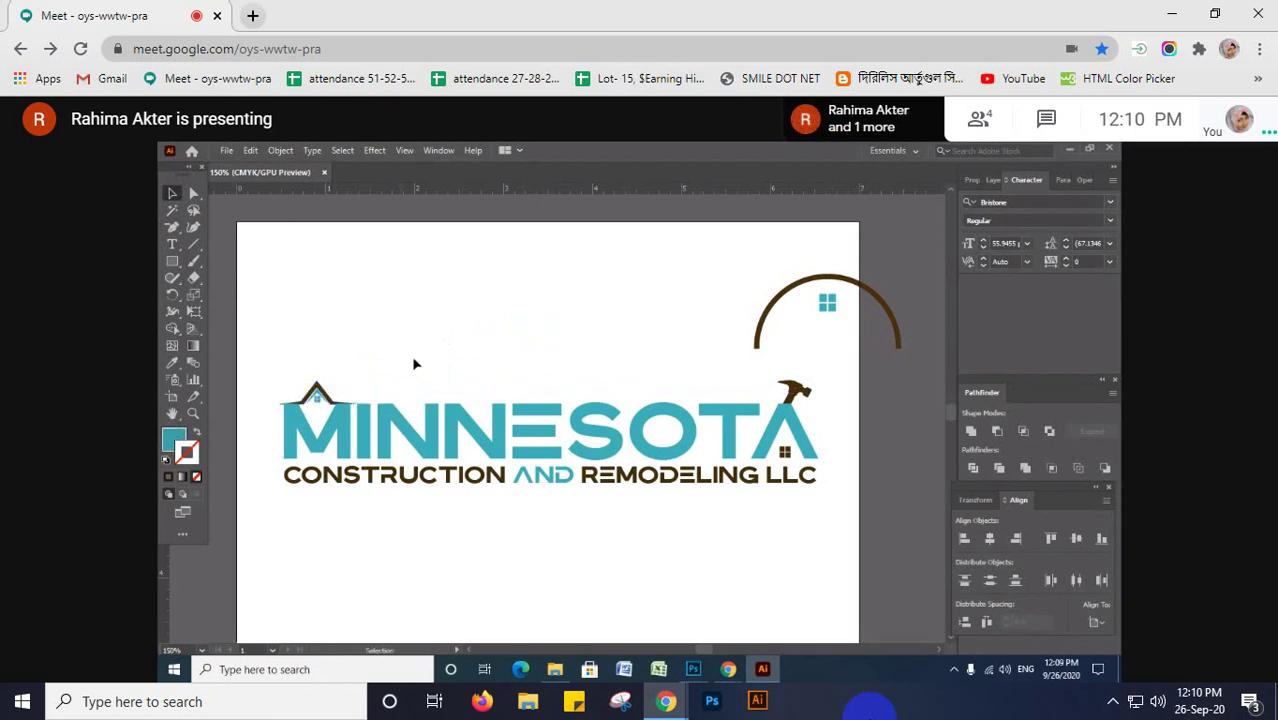
scroll(445, 460, "down", 1)
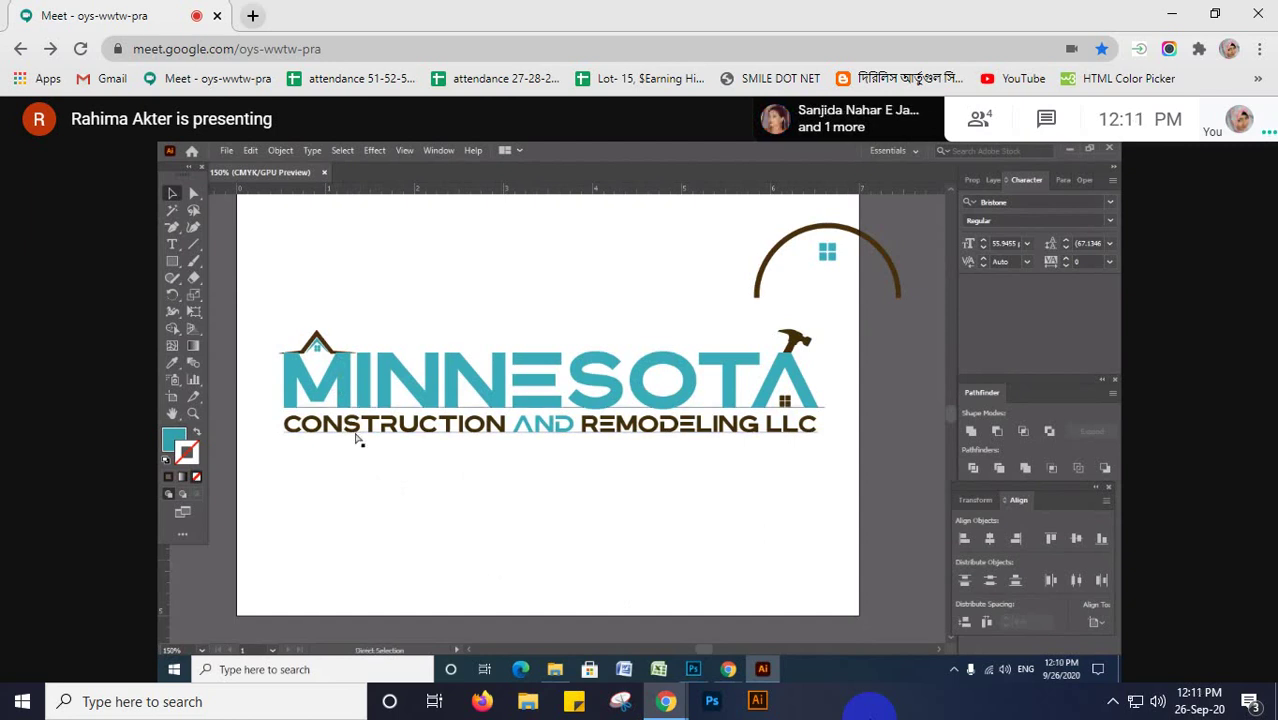
- Ungroup the house icon on top of the M
scroll(355, 438, "up", 1)
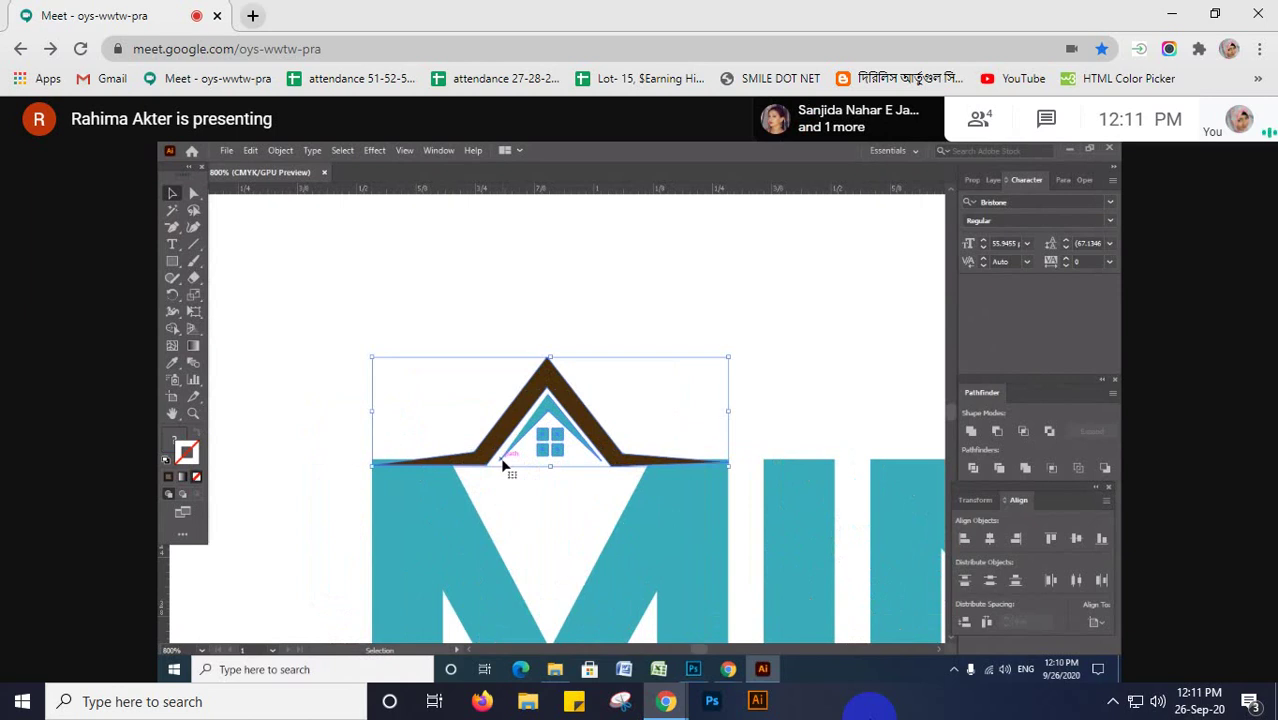
right_click(605, 446)
left_click(643, 316)
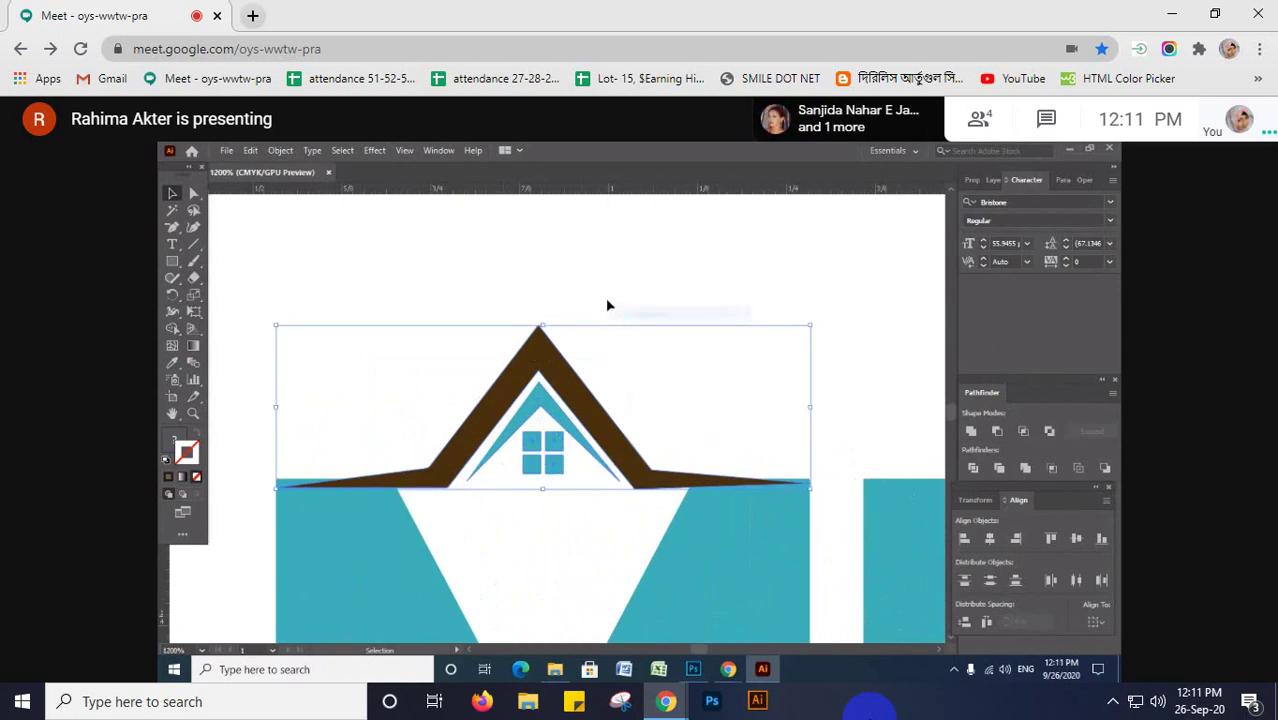
- Select the brown roof shape and move its right tip anchor up onto the M's top right corner
left_click(634, 466)
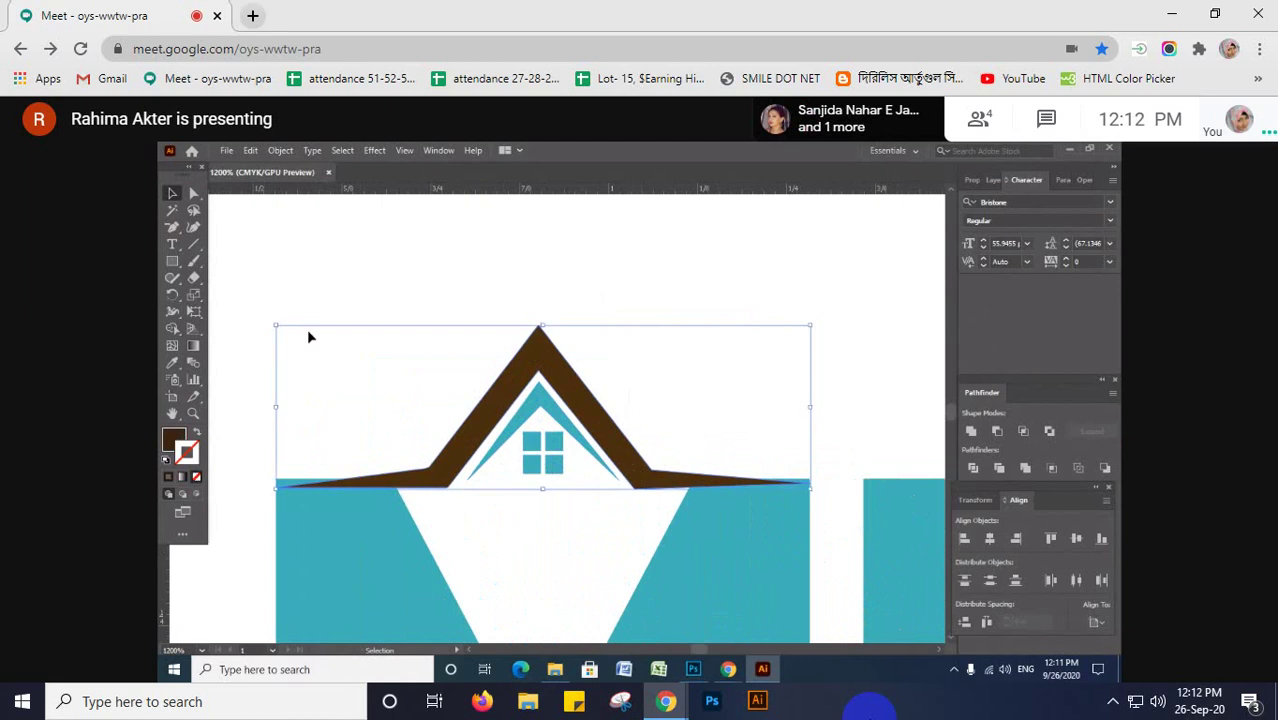
left_click(194, 193)
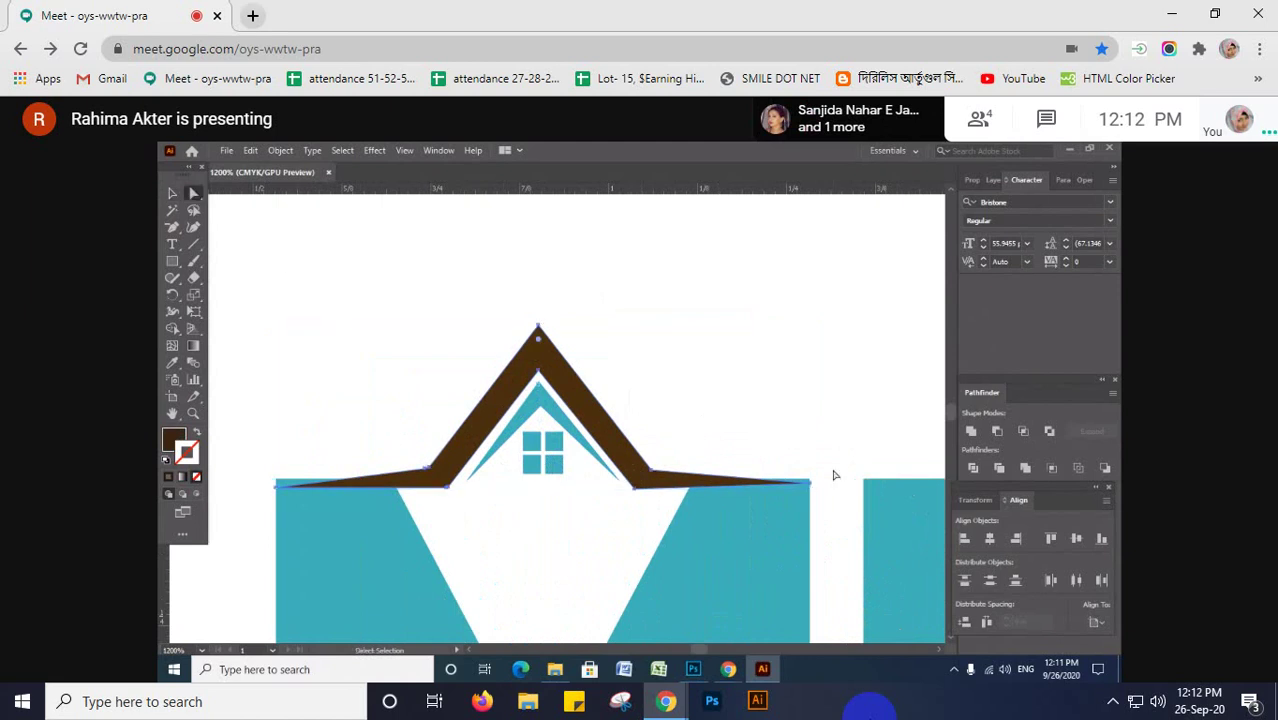
left_click(812, 485)
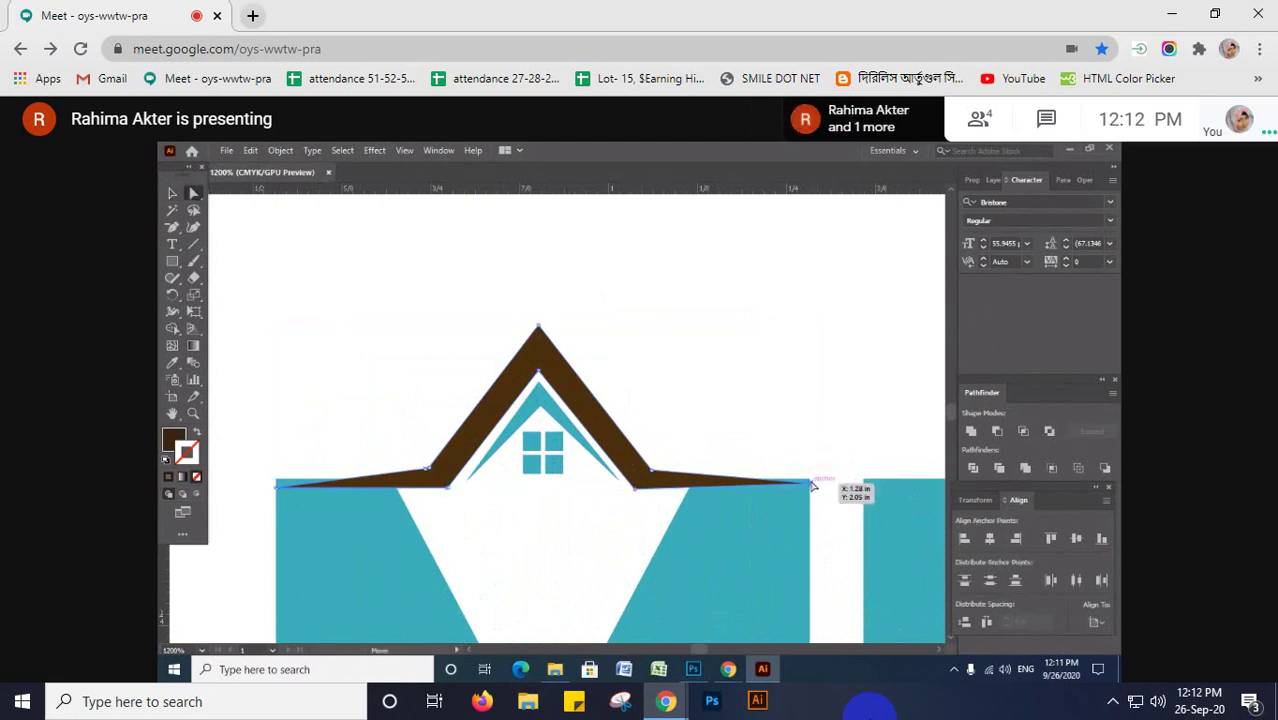
left_click_drag(813, 483, 812, 484)
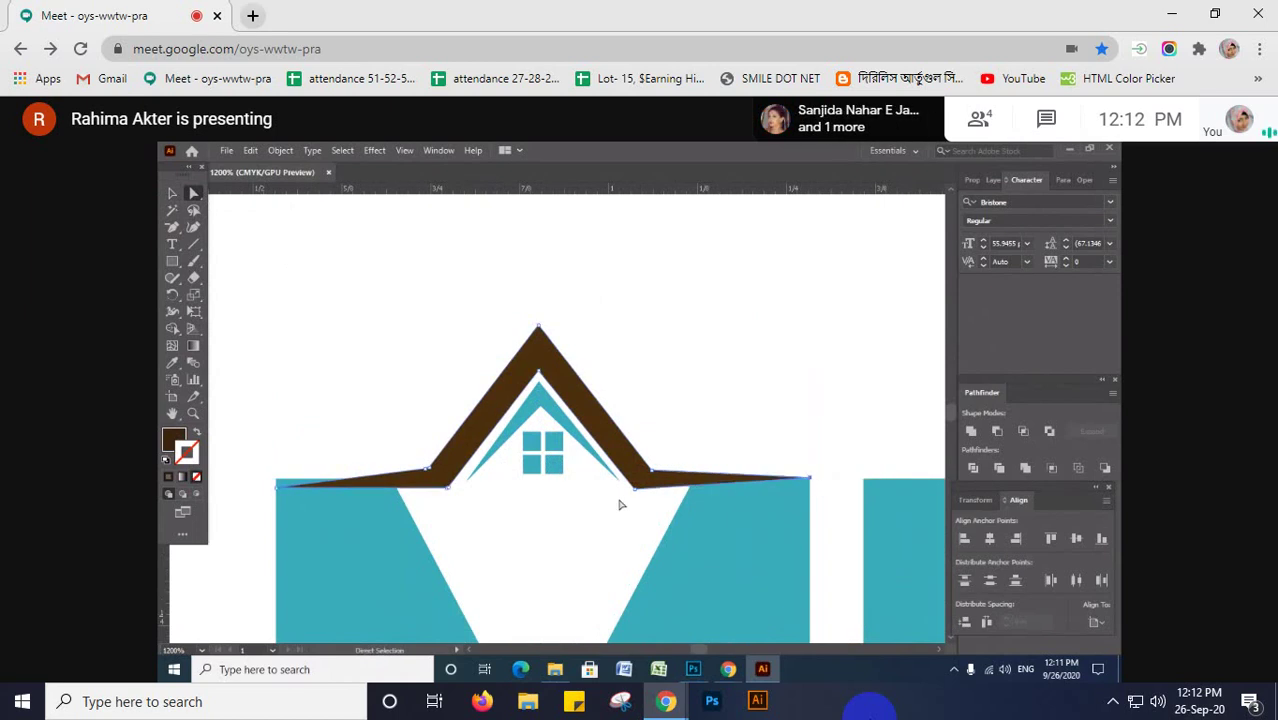
key("ctrl+plus")
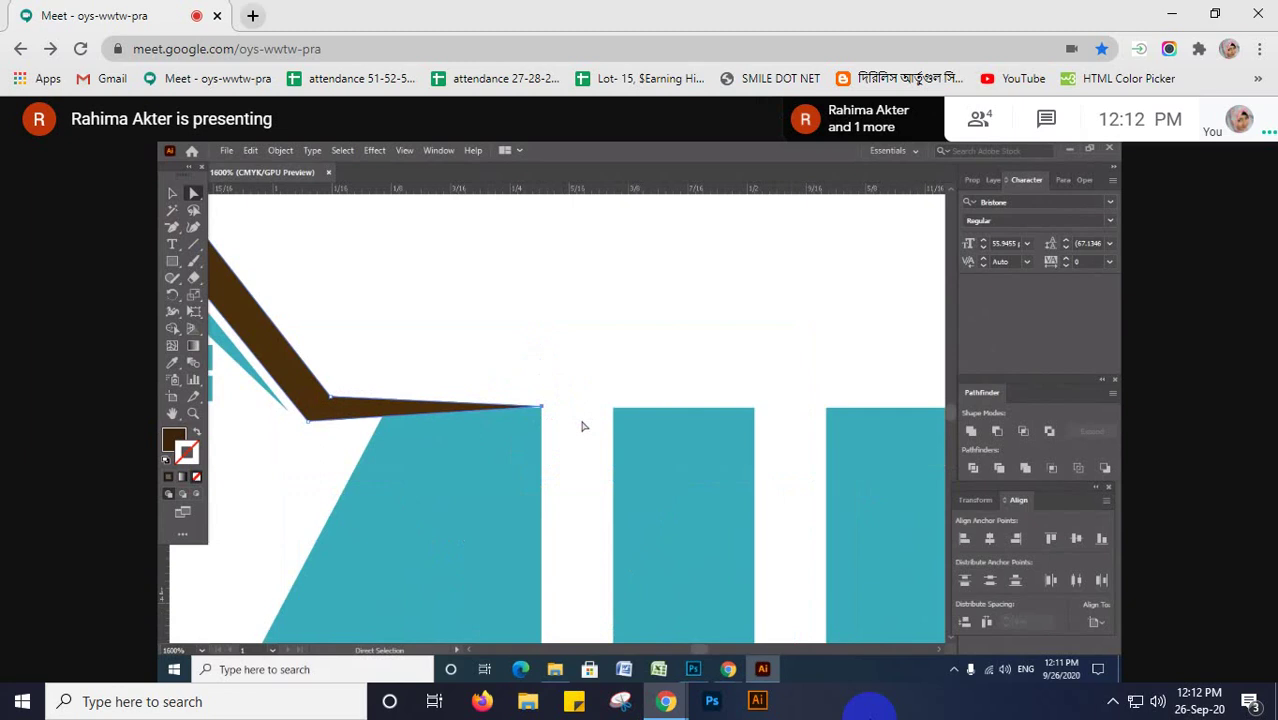
key("Up")
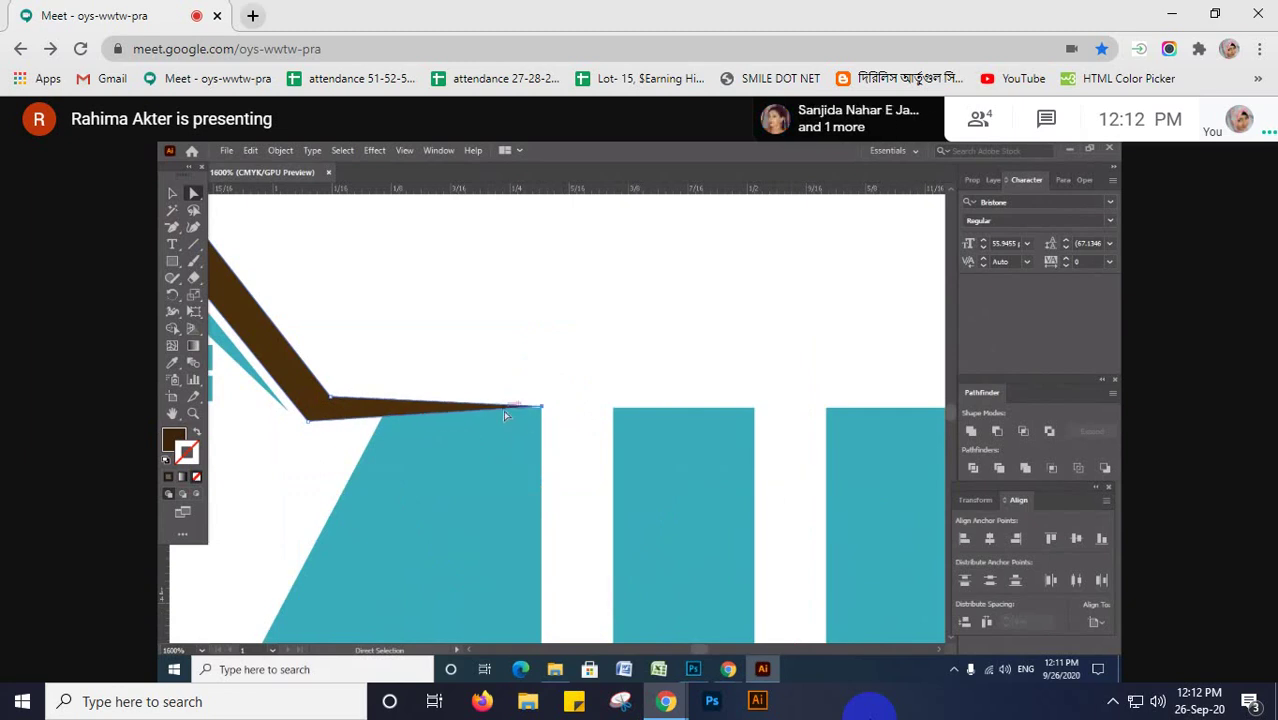
key("Right")
key("Left")
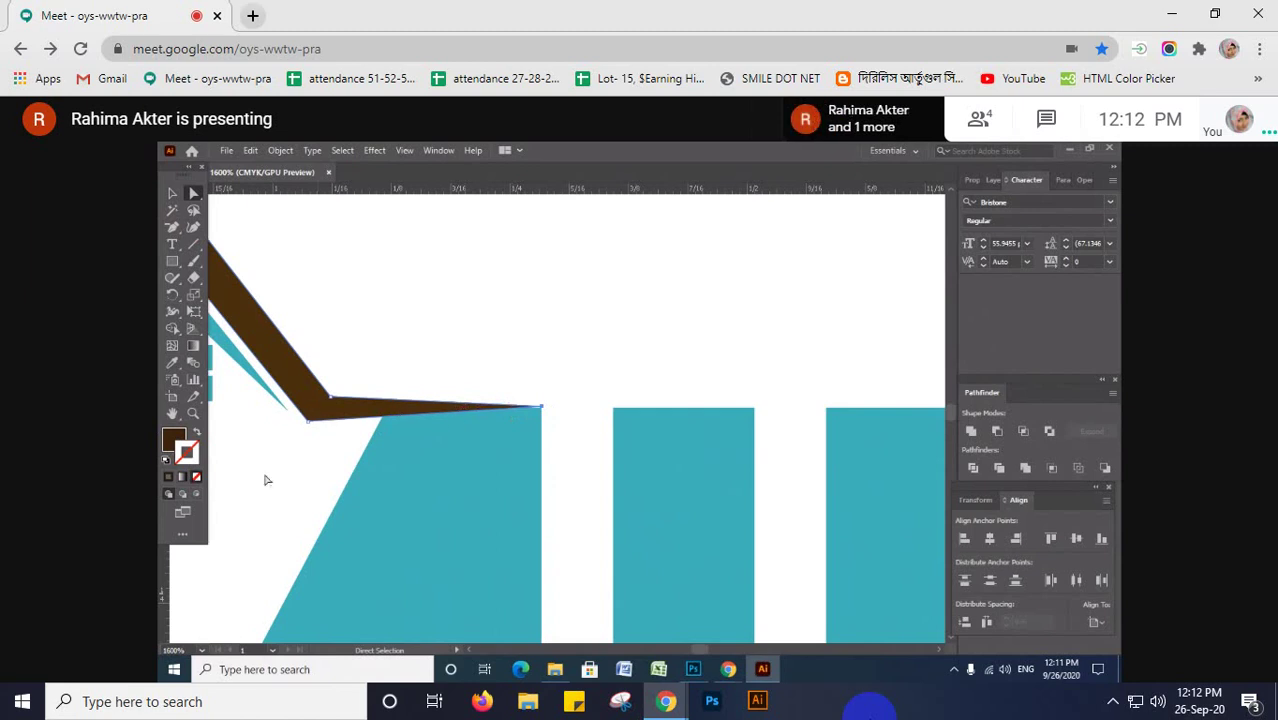
- Move the brown roof's left tip anchor up onto the M's top left corner
left_click_drag(262, 474, 456, 488)
left_click_drag(382, 465, 493, 498)
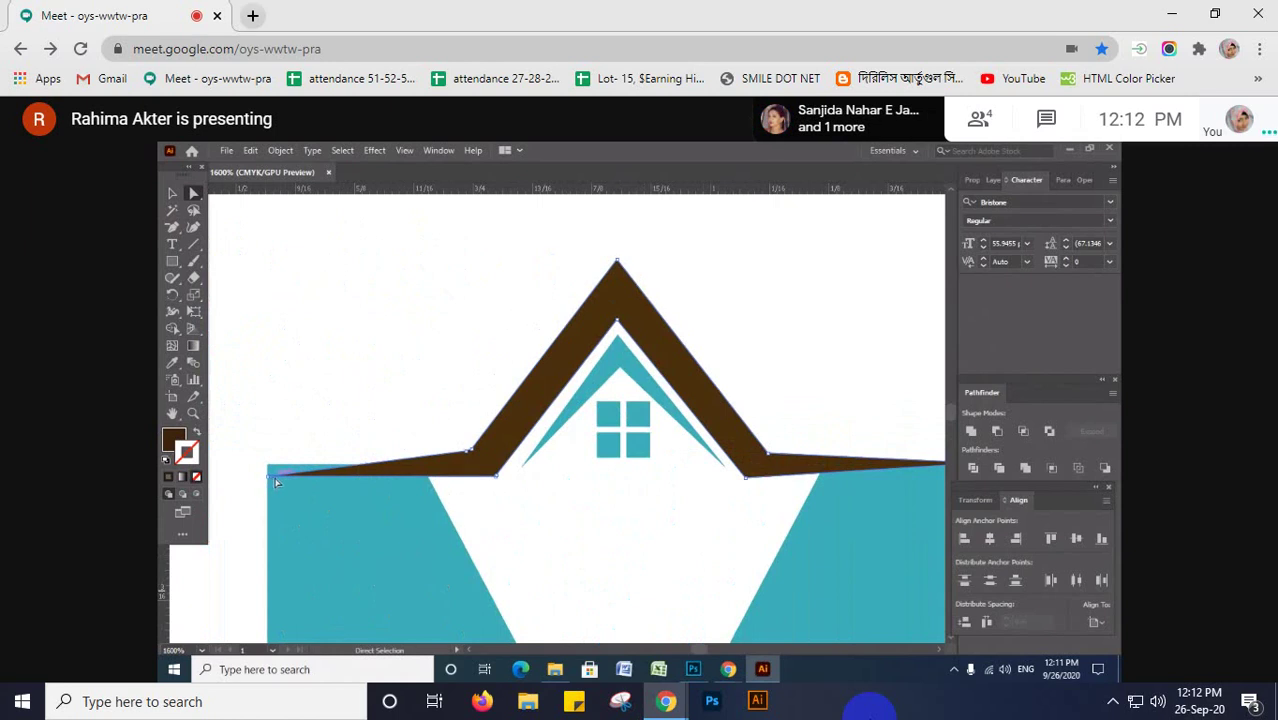
left_click_drag(277, 483, 268, 469)
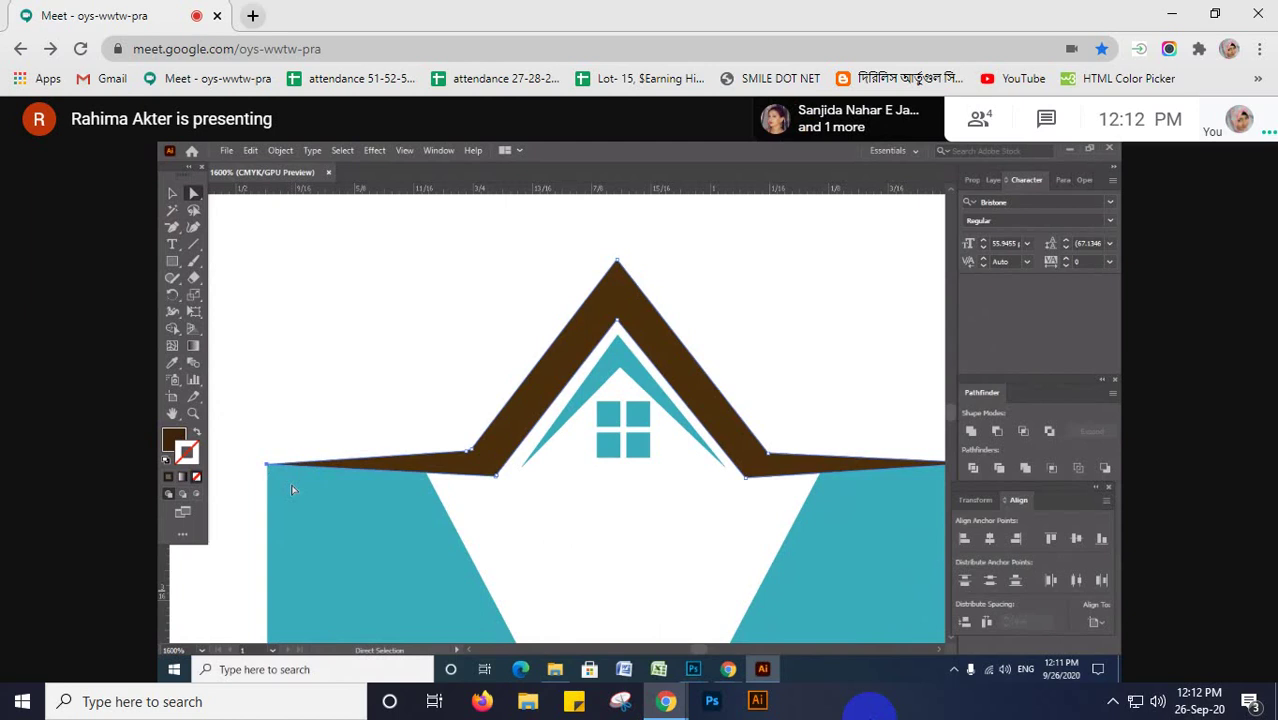
- Fine-tune the brown roof's right tip and right edge to line up with the M's right side
left_click_drag(821, 550, 705, 556)
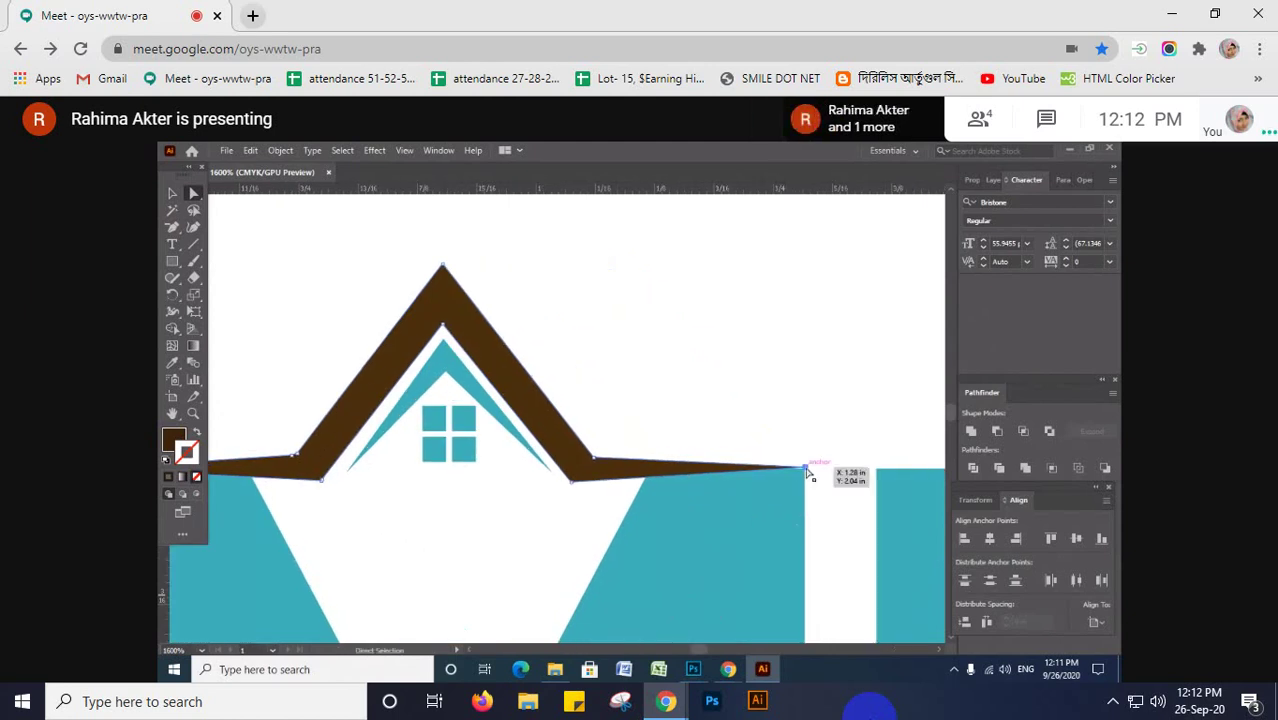
left_click(806, 468)
left_click_drag(807, 474, 806, 472)
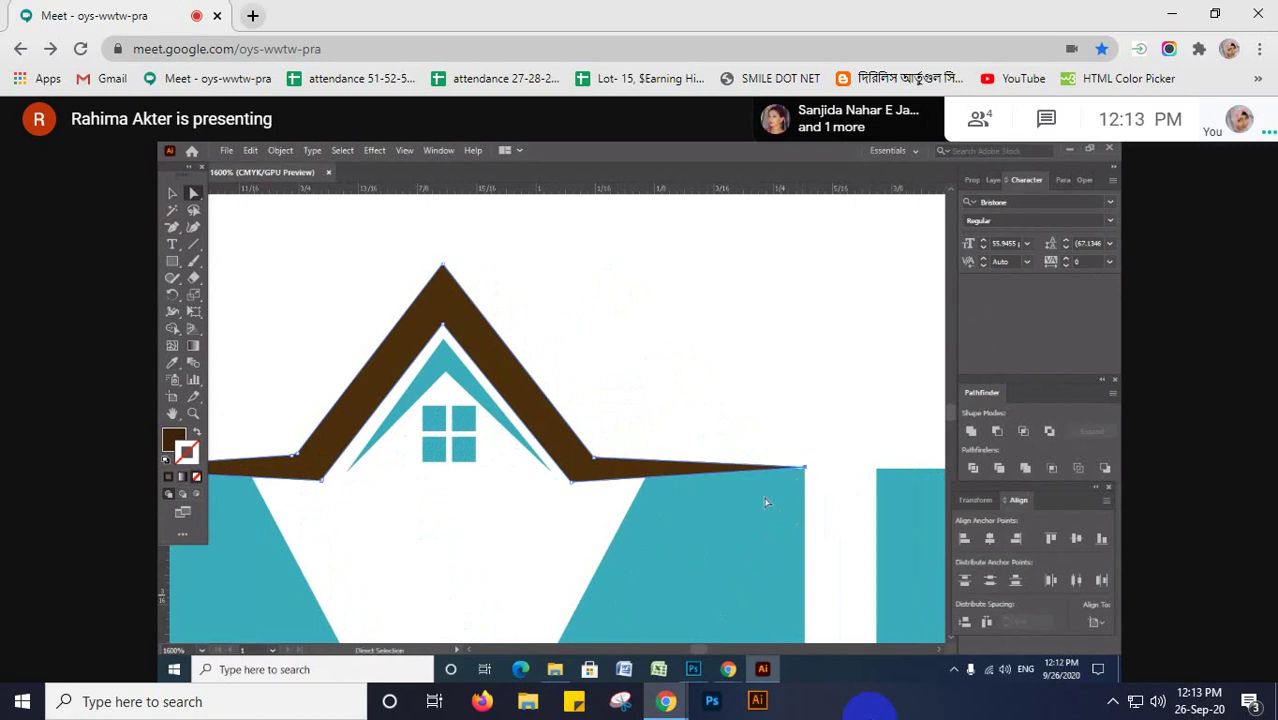
scroll(766, 502, "down", 2)
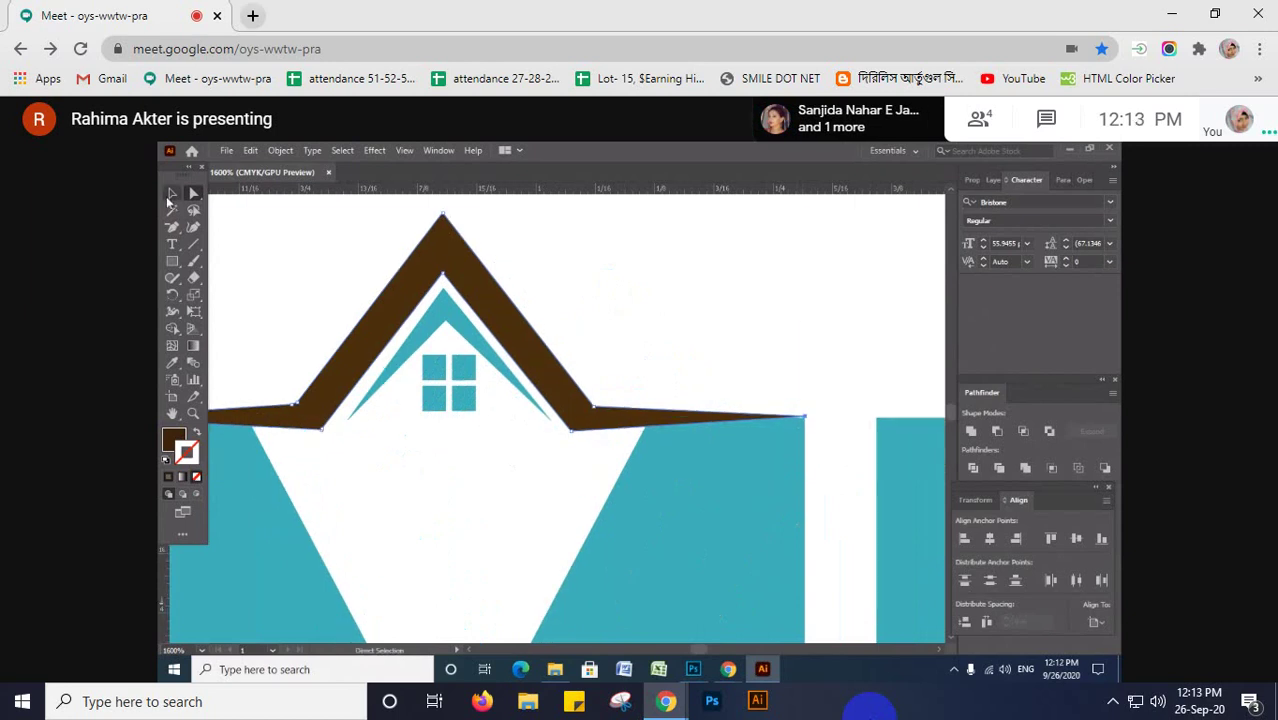
left_click(171, 194)
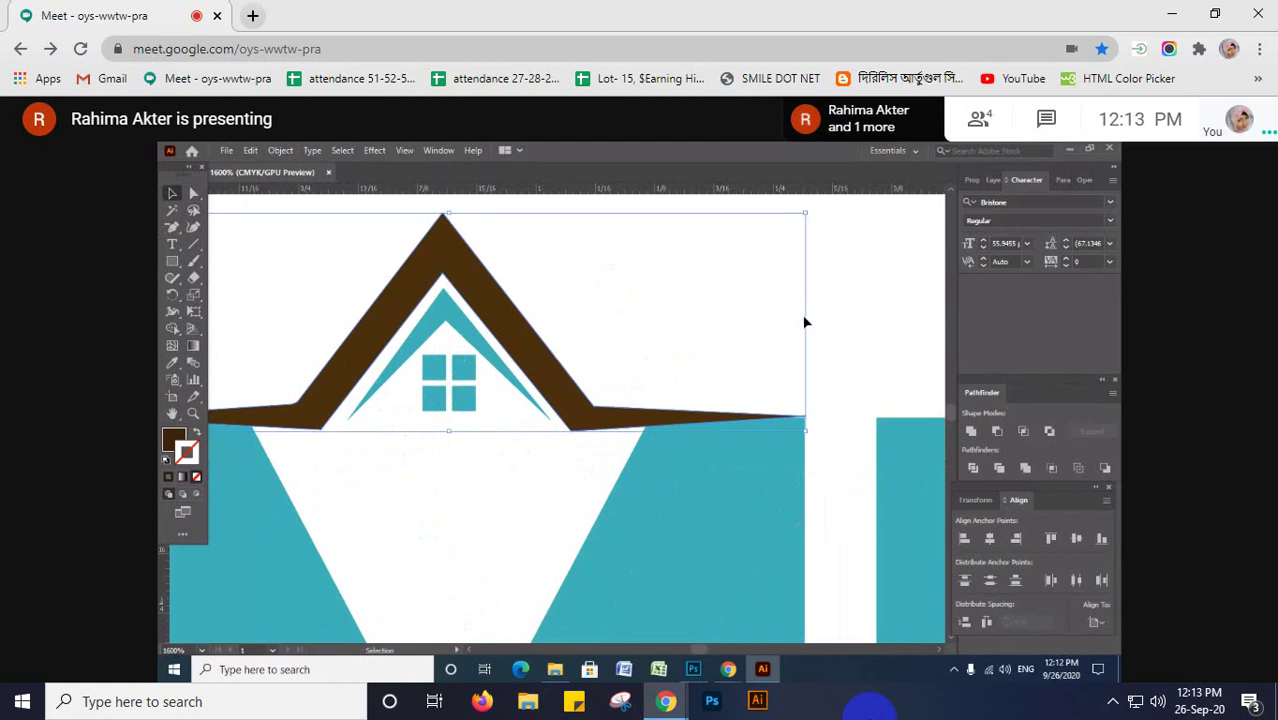
left_click_drag(806, 322, 807, 322)
left_click(847, 383)
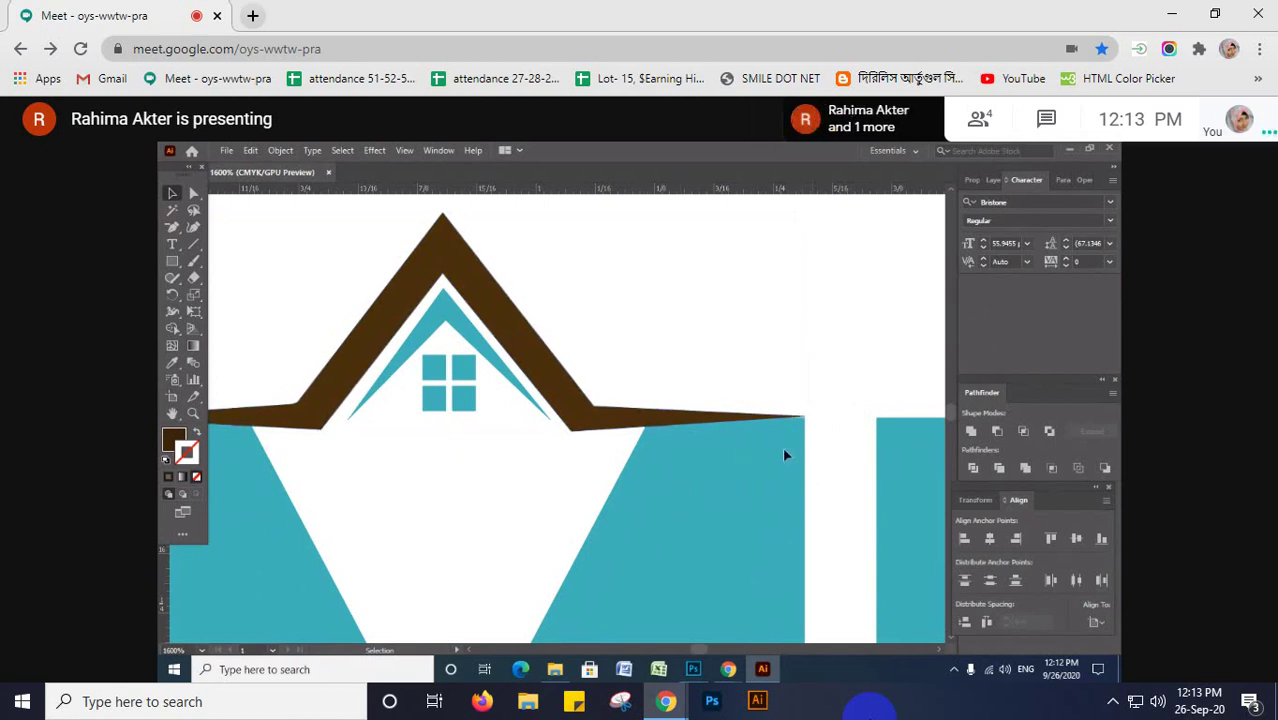
- Group the brown roof with the inner teal chevron and the window panes
left_click(712, 424)
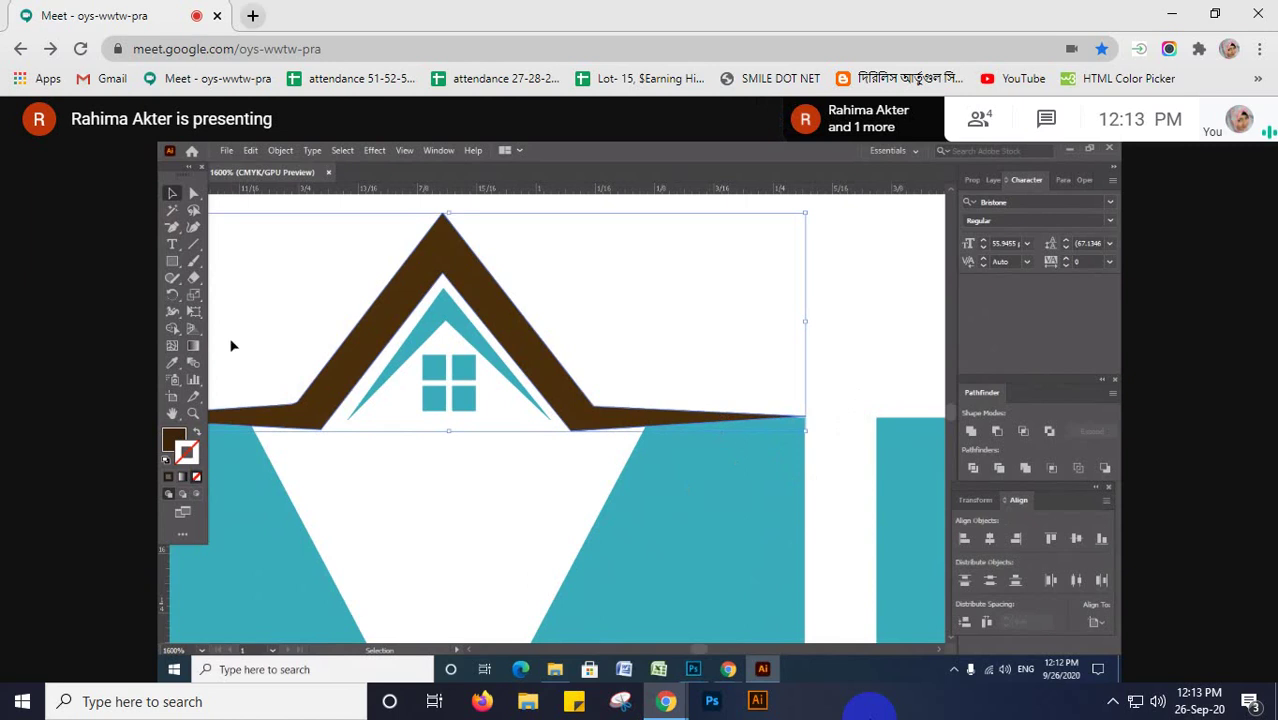
left_click(455, 459)
left_click(462, 385)
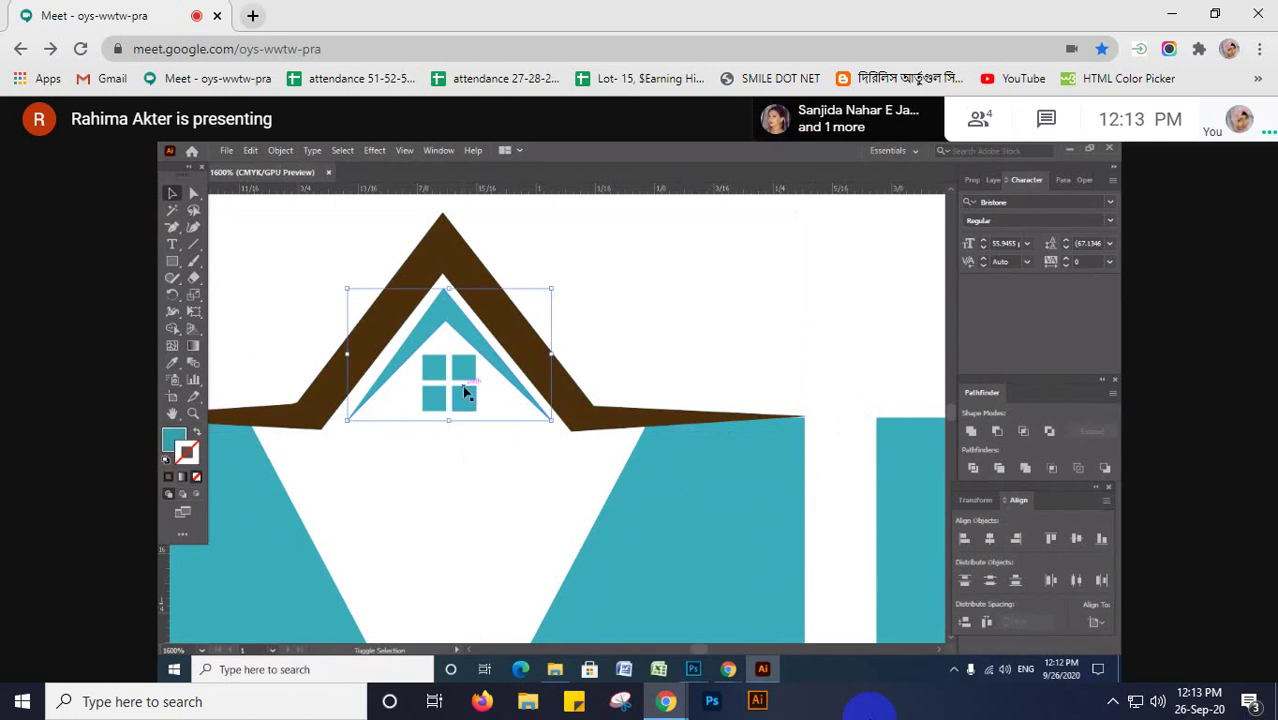
left_click(570, 420)
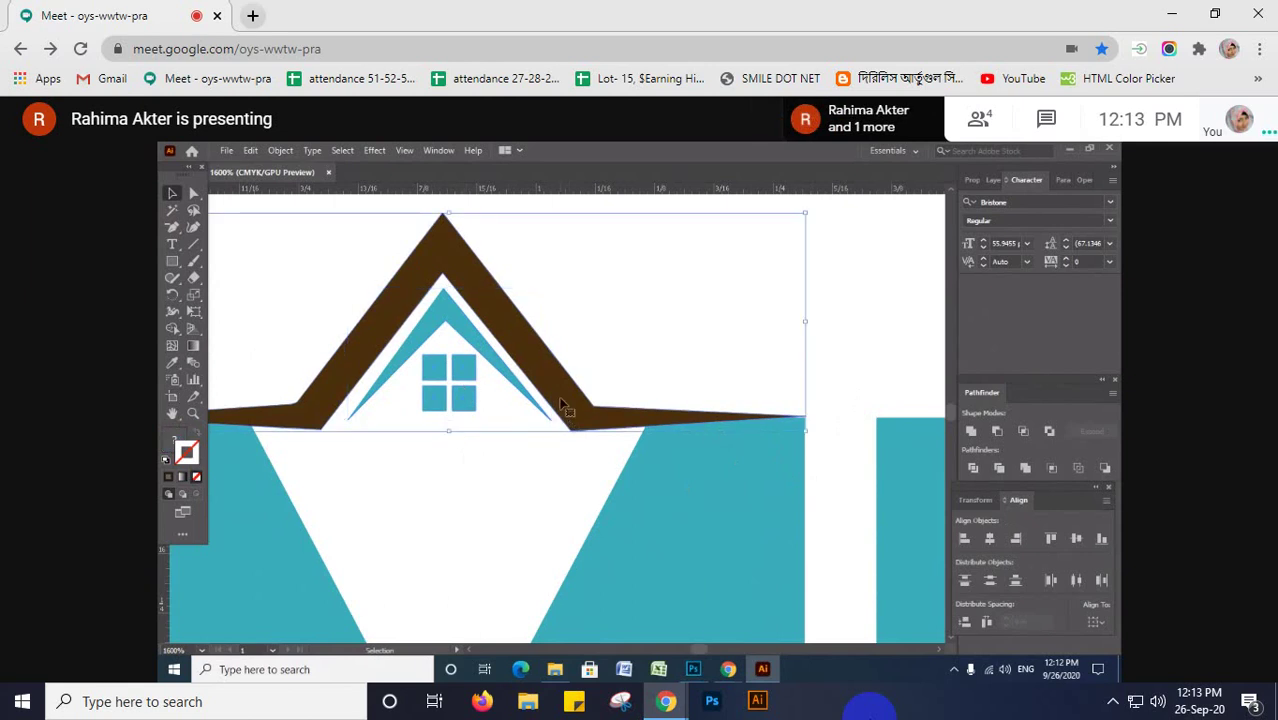
right_click(561, 400)
left_click(627, 506)
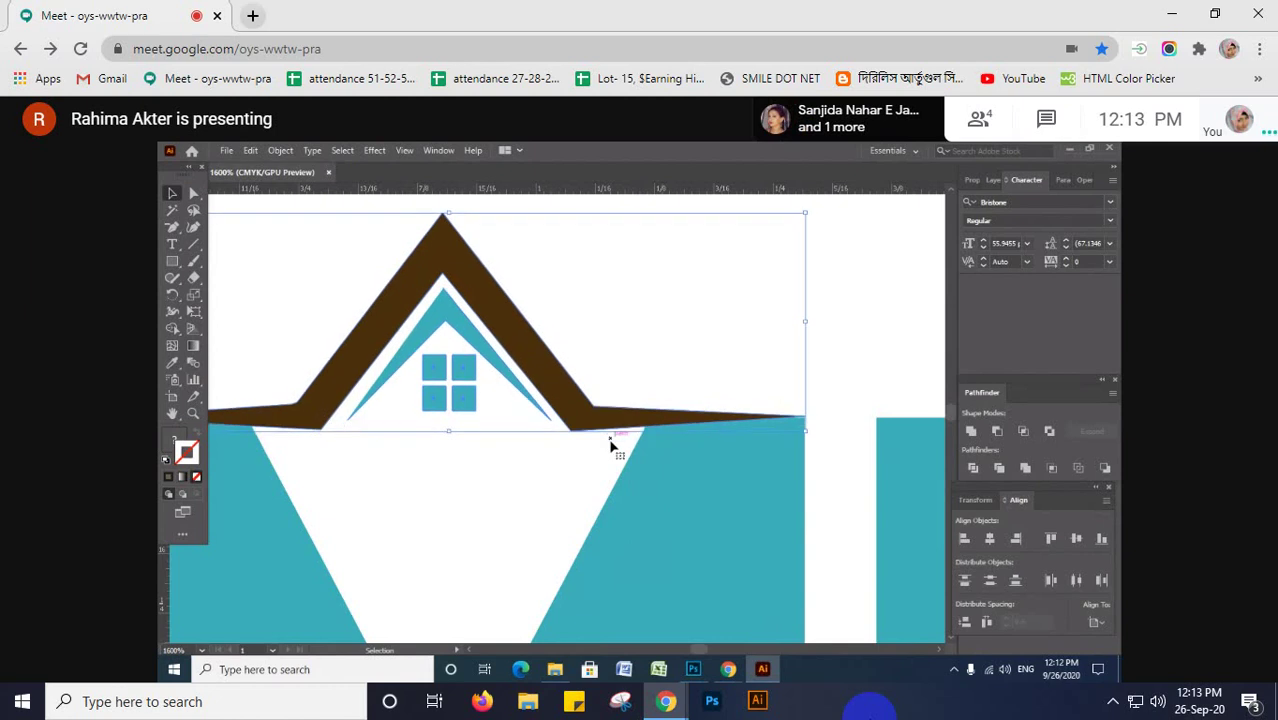
key("Right")
key("Left")
- Ungroup the house icon again and clear the selection
left_click(590, 479)
left_click(597, 430)
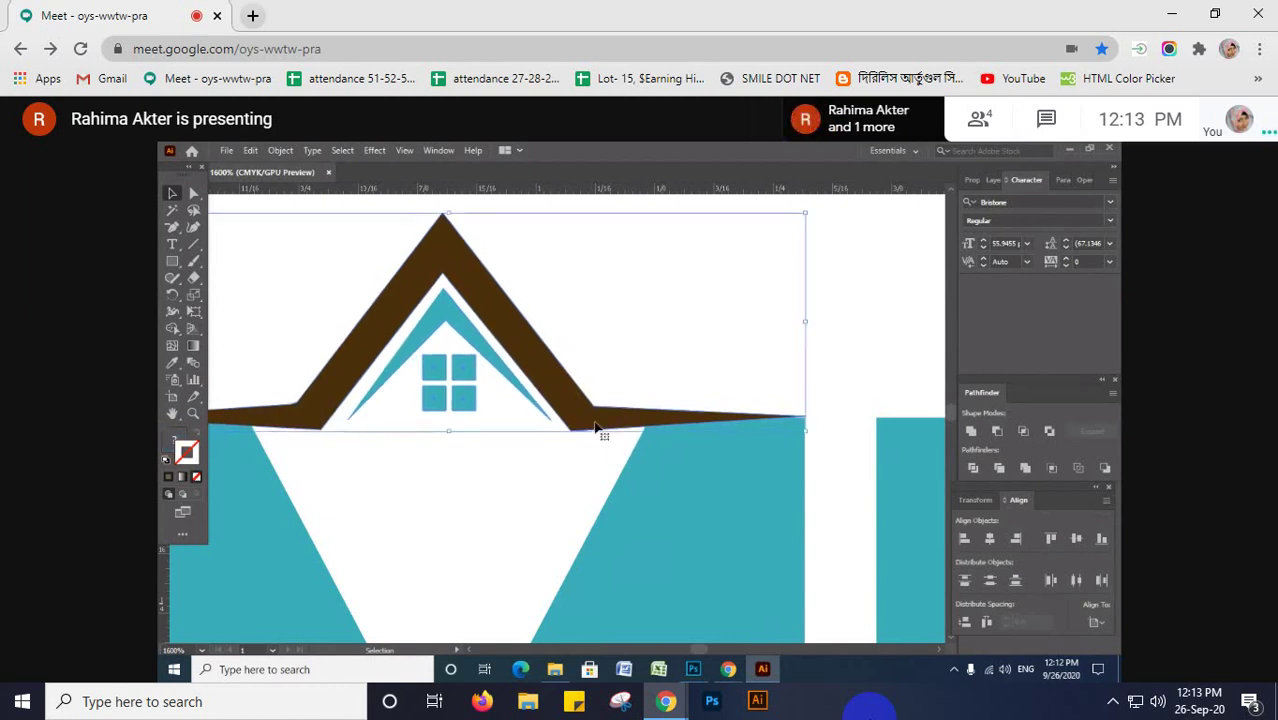
right_click(597, 440)
left_click(635, 293)
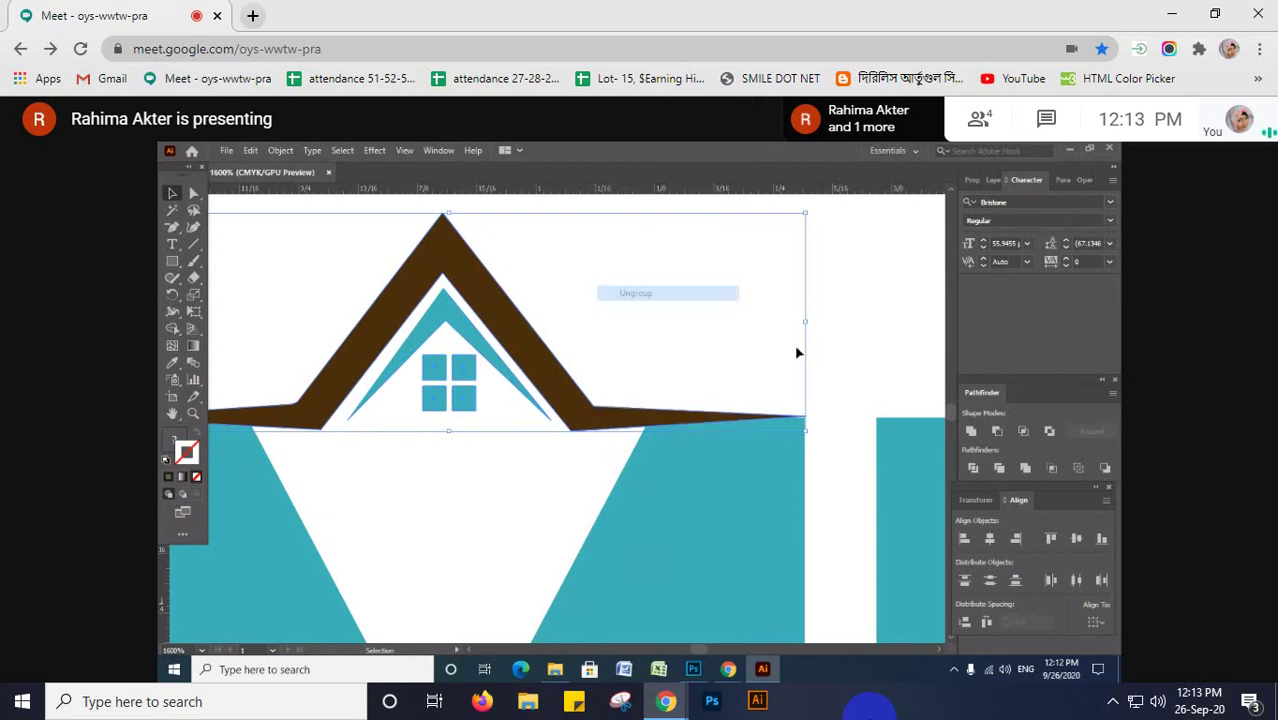
left_click(764, 374)
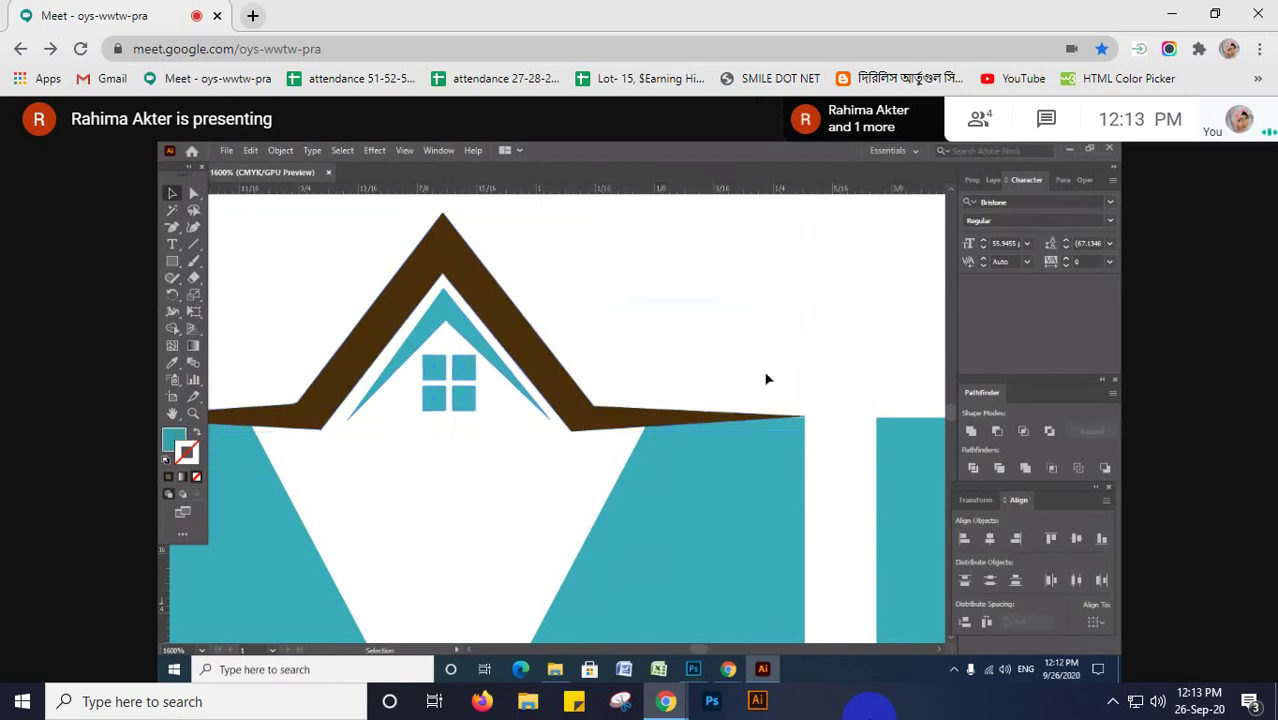
- Recolor the brown outer roof with the M's teal using the Eyedropper
left_click(626, 428)
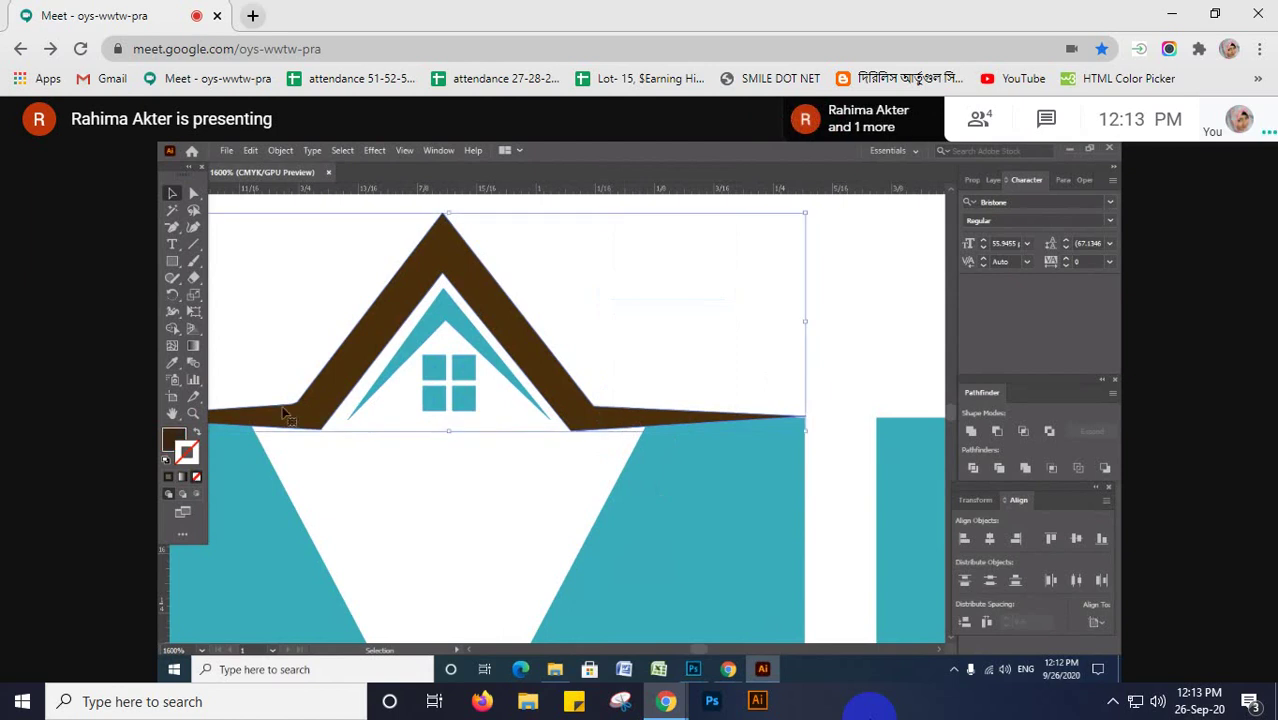
left_click(173, 364)
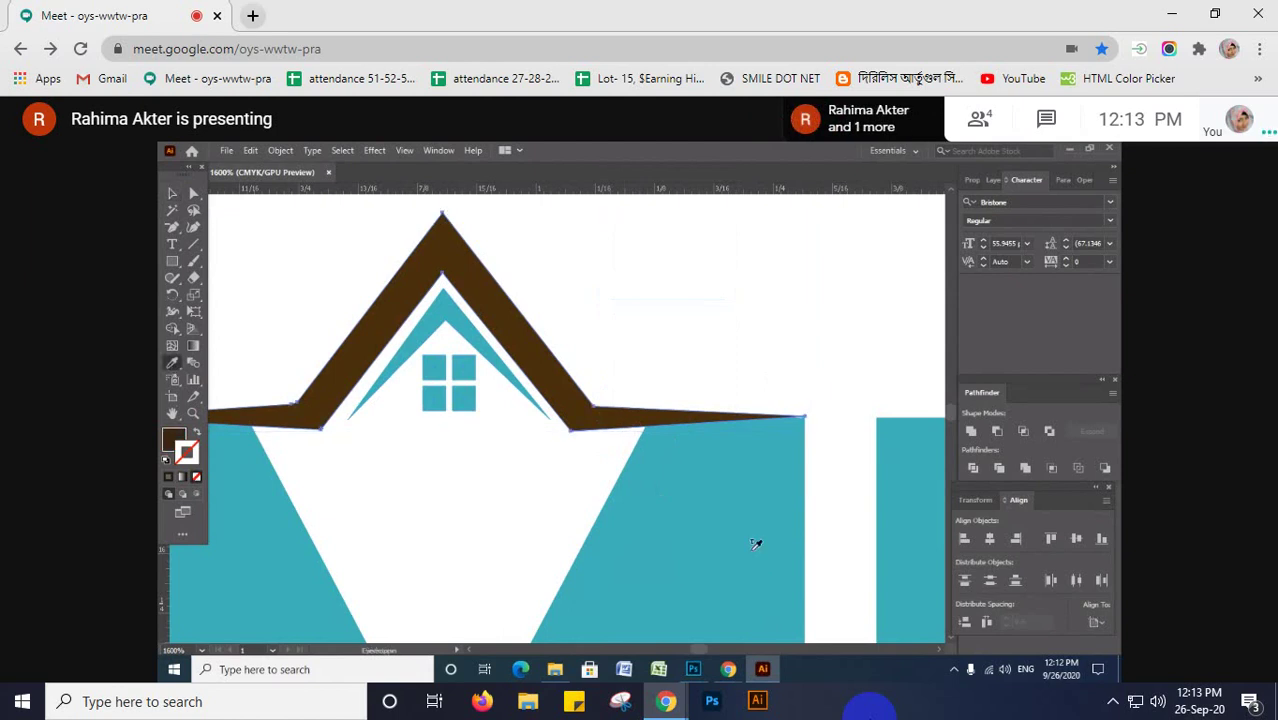
left_click(756, 544)
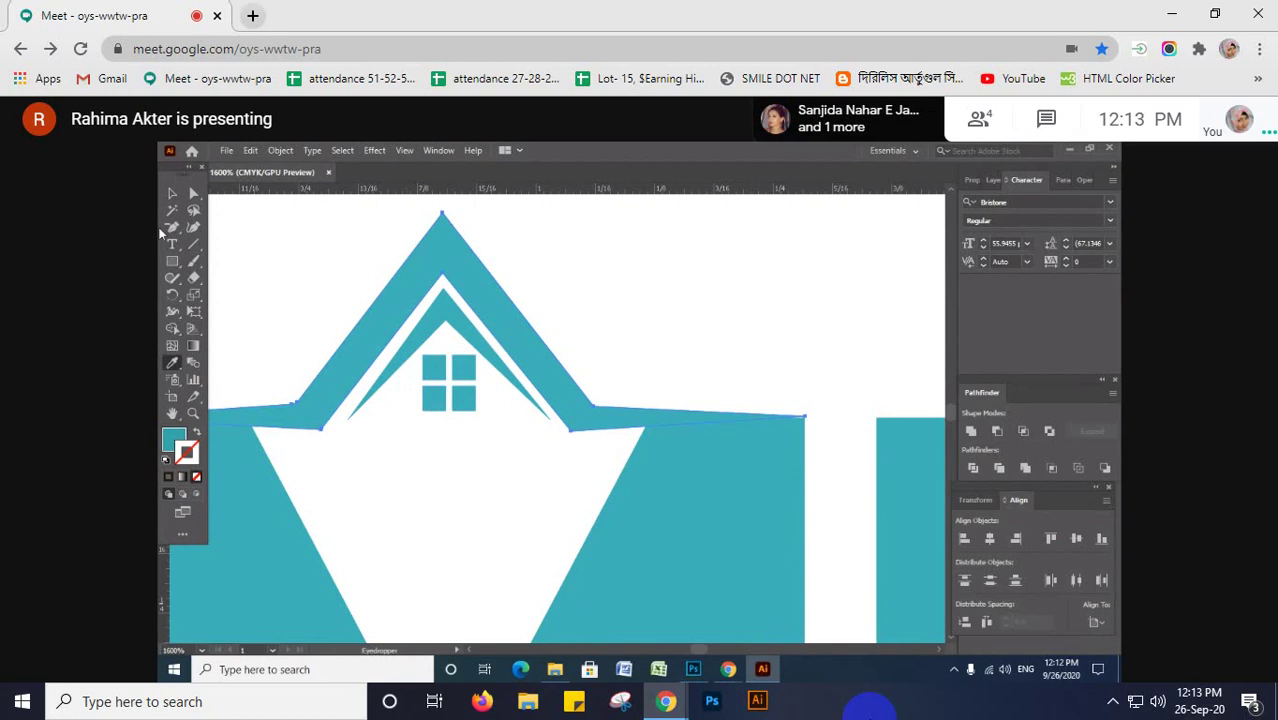
left_click(174, 191)
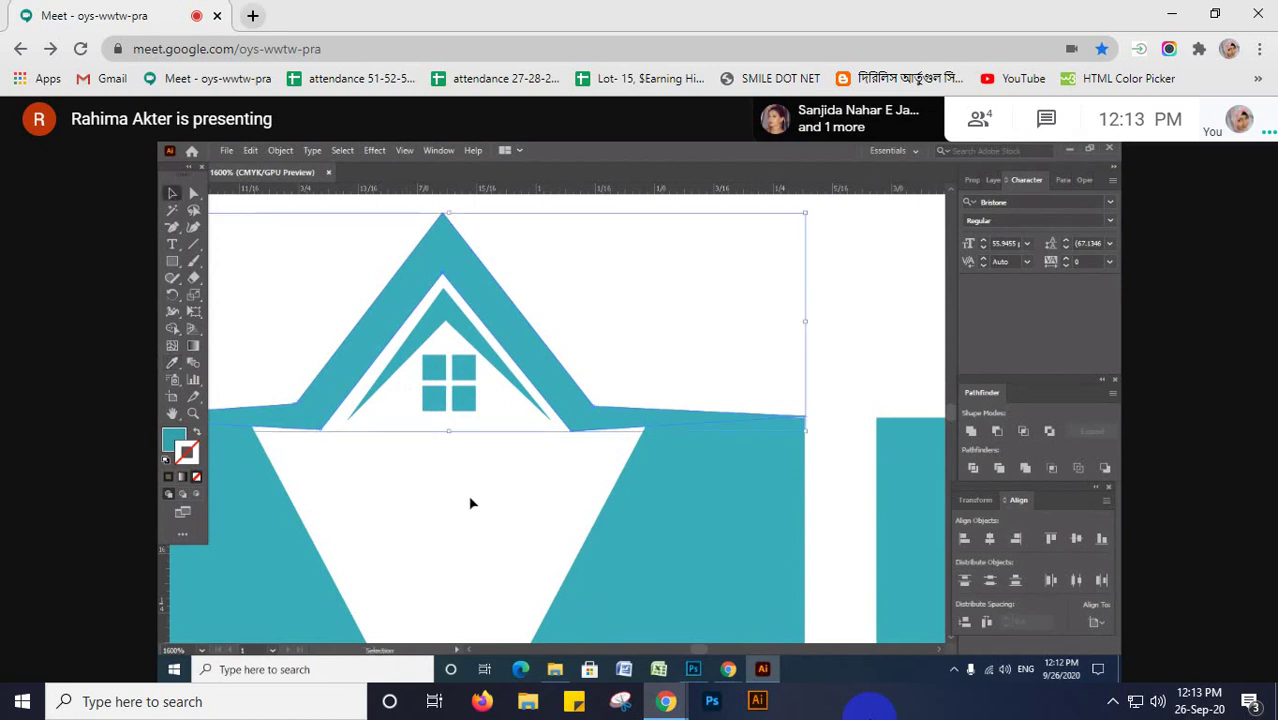
- Recolor the inner chevron of the house icon with the dark brown of CONSTRUCTION using the Eyedropper
left_click(470, 503)
left_click(516, 392)
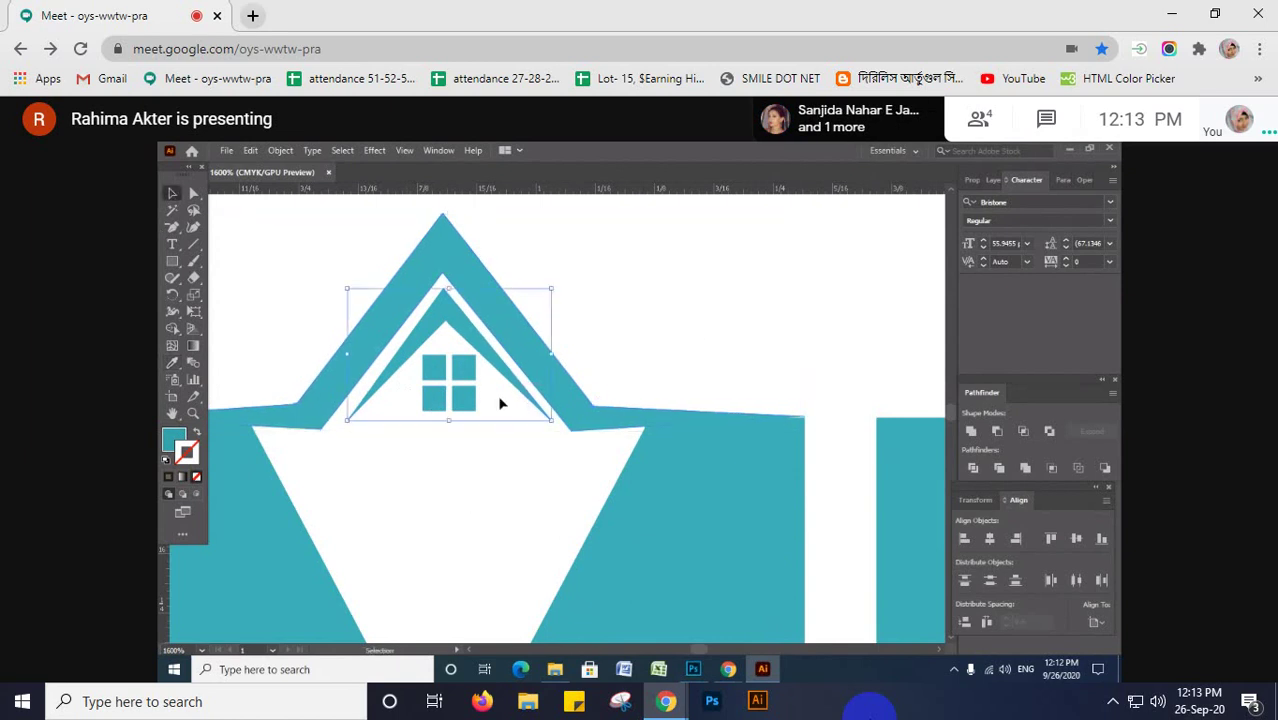
key("a")
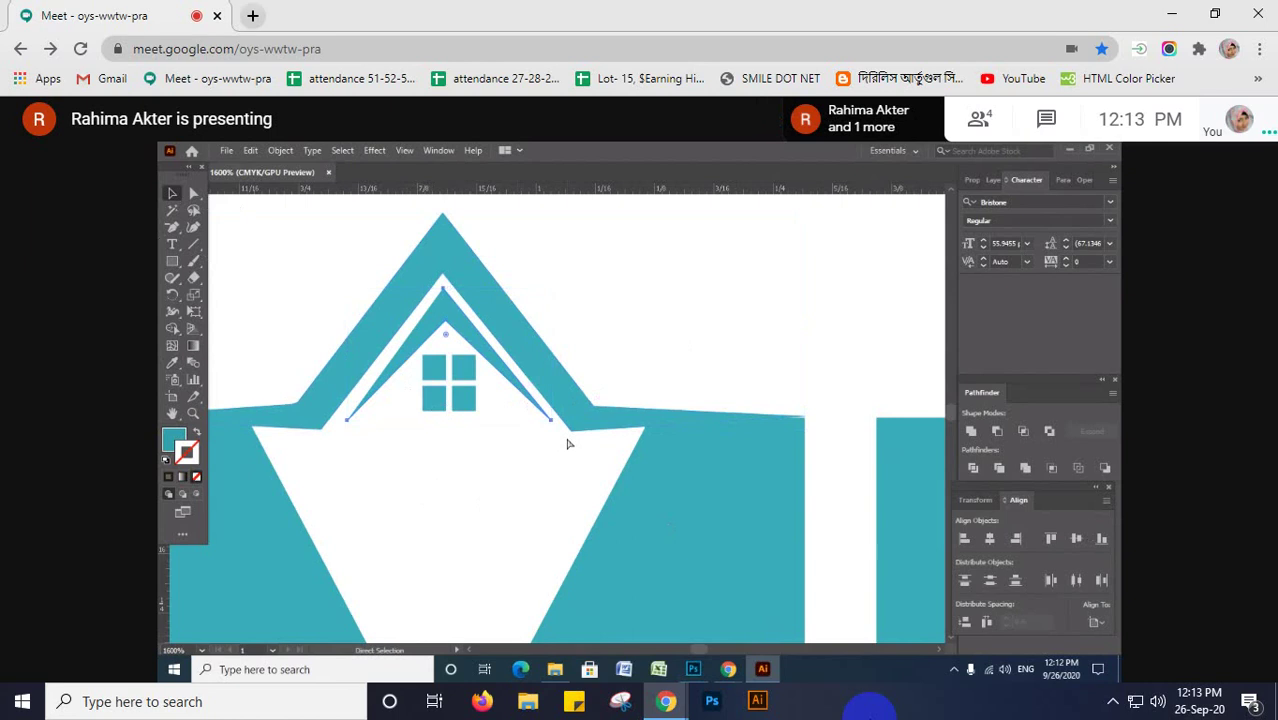
key("ctrl+minus")
key("ctrl+minus")
key("ctrl+minus")
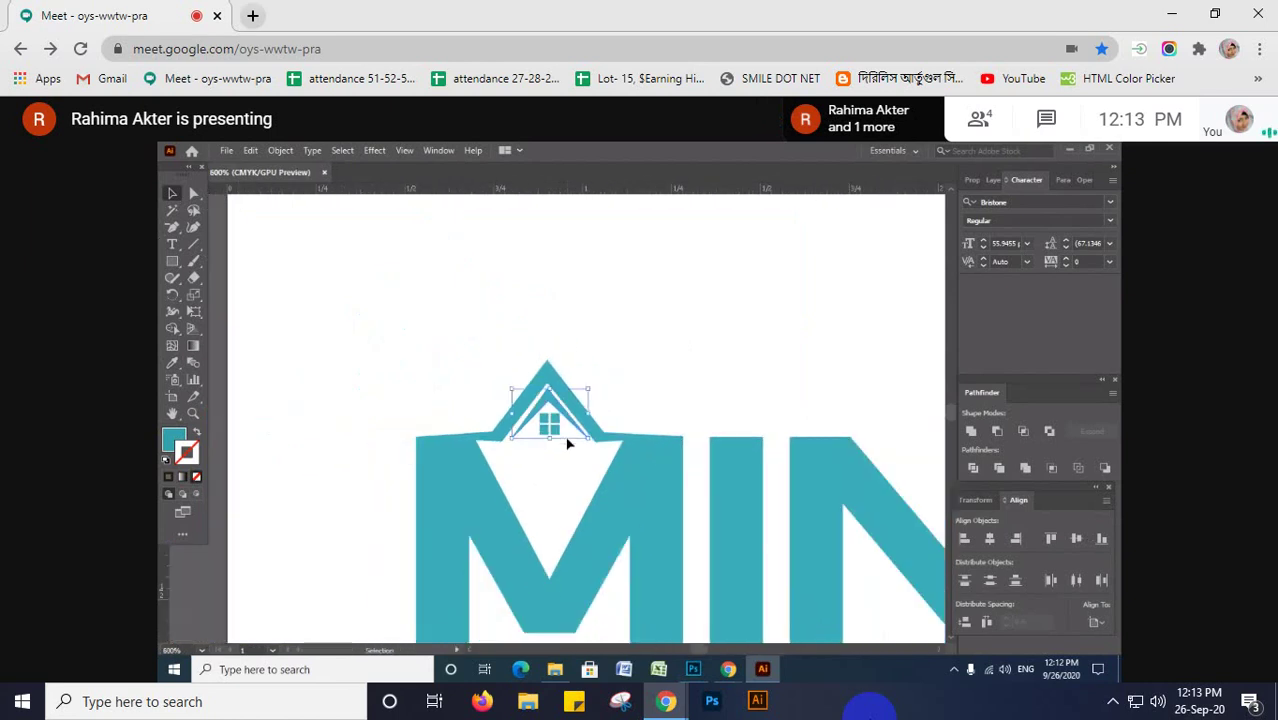
scroll(567, 442, "down", 3)
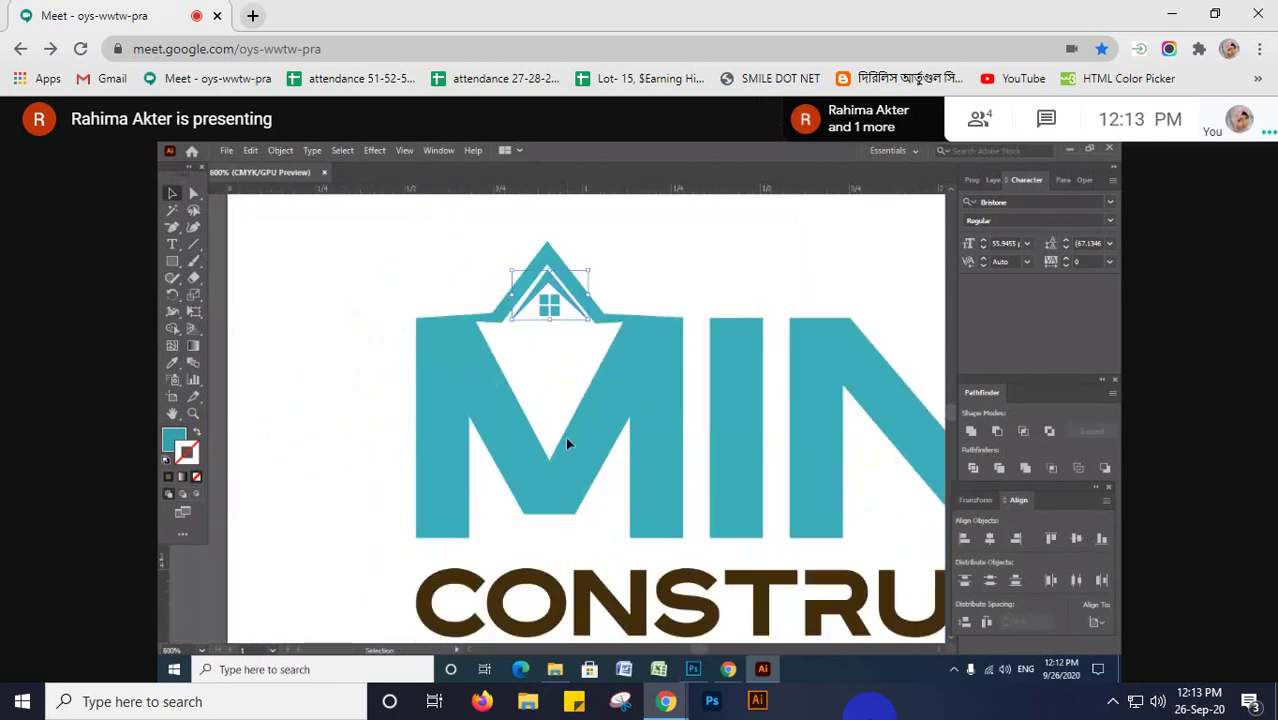
left_click(172, 364)
left_click(461, 575)
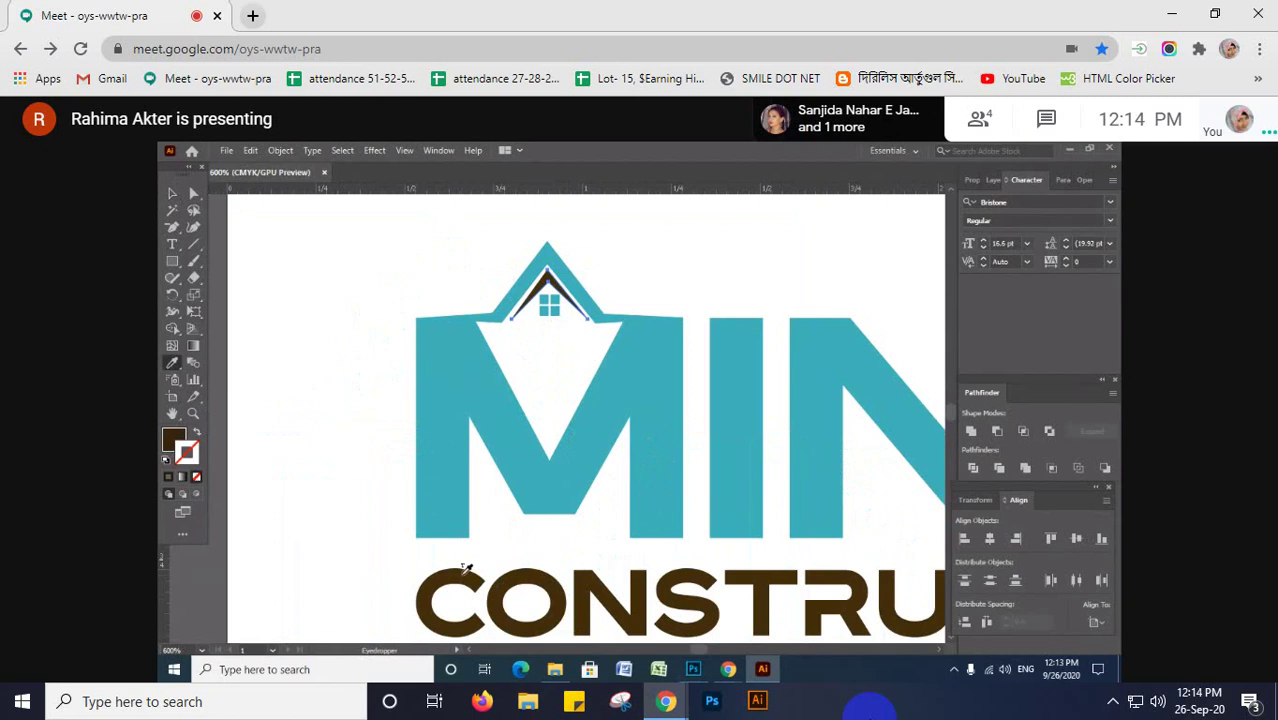
left_click(172, 193)
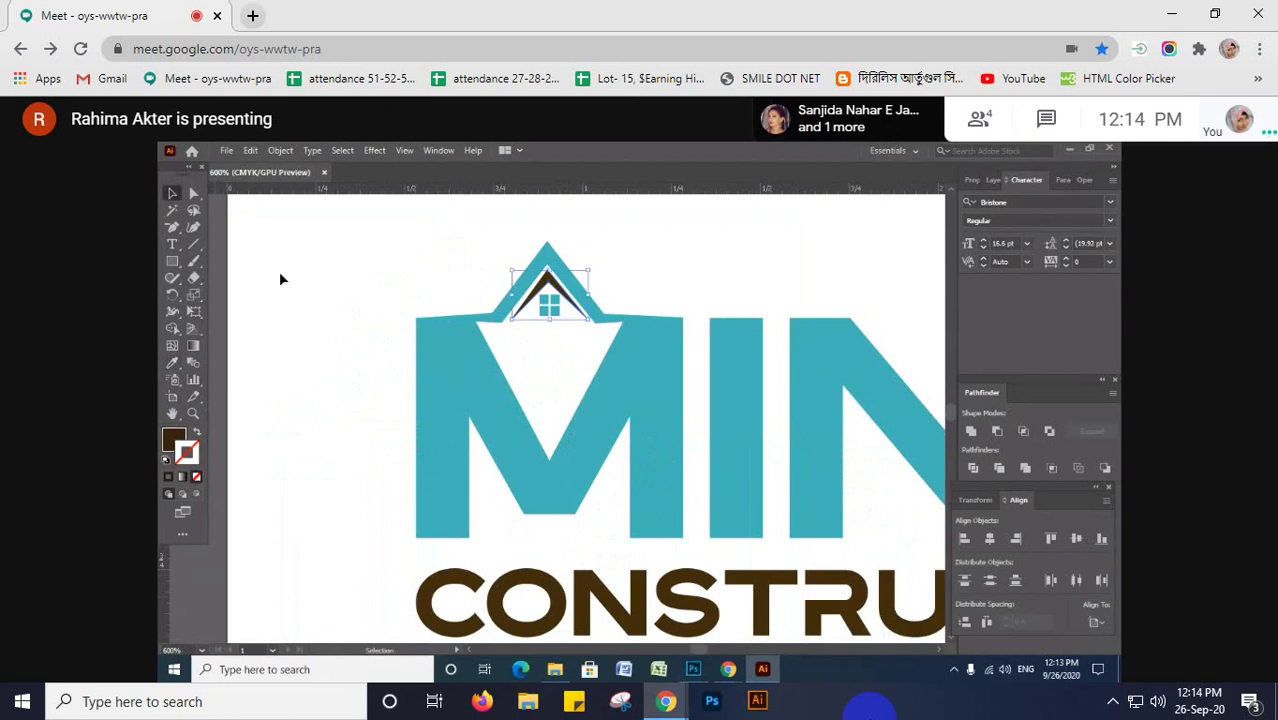
left_click(509, 338)
- Review the recolored house icon on the M together with the rest of the wordmark
key("ctrl+minus")
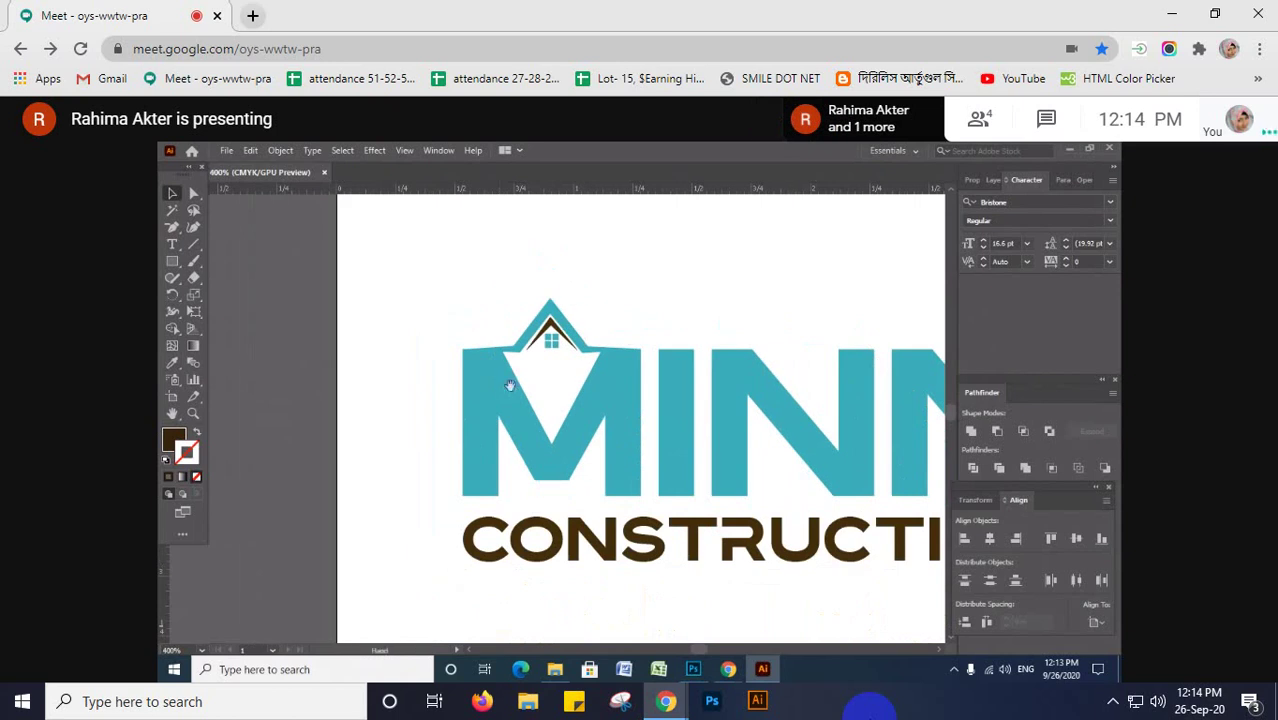
left_click_drag(699, 593, 516, 589)
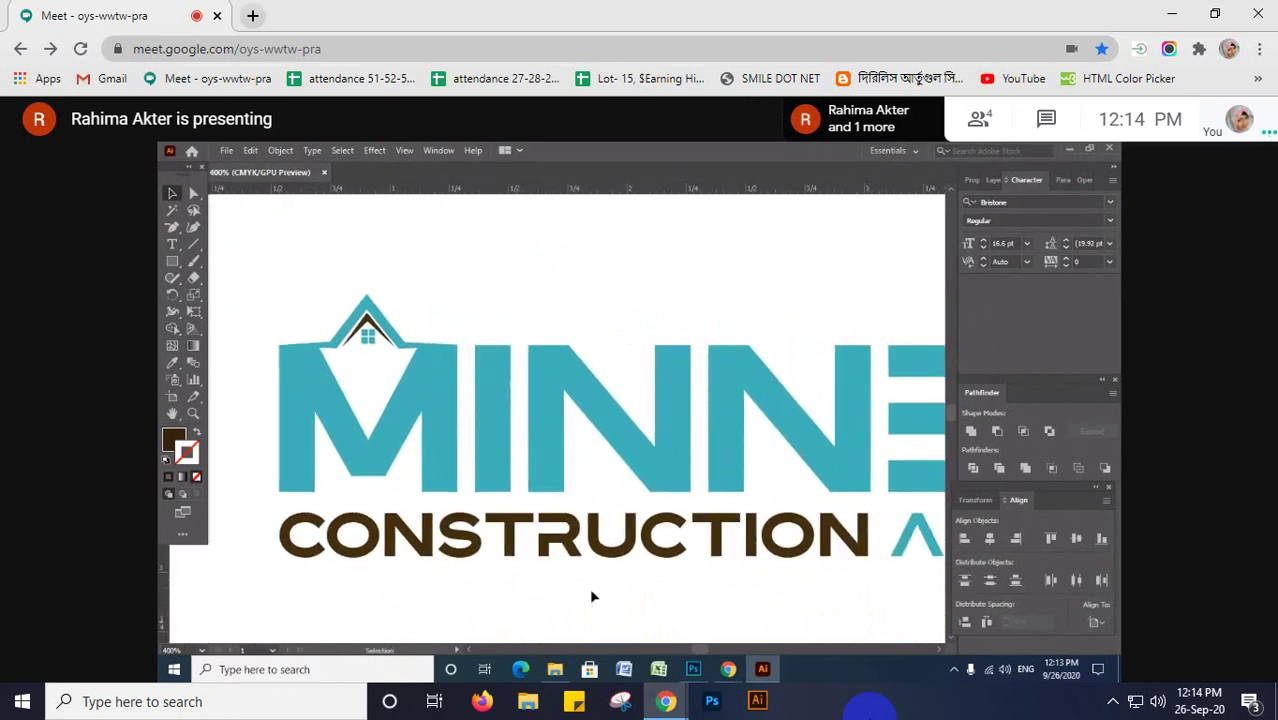
left_click_drag(659, 605, 611, 600)
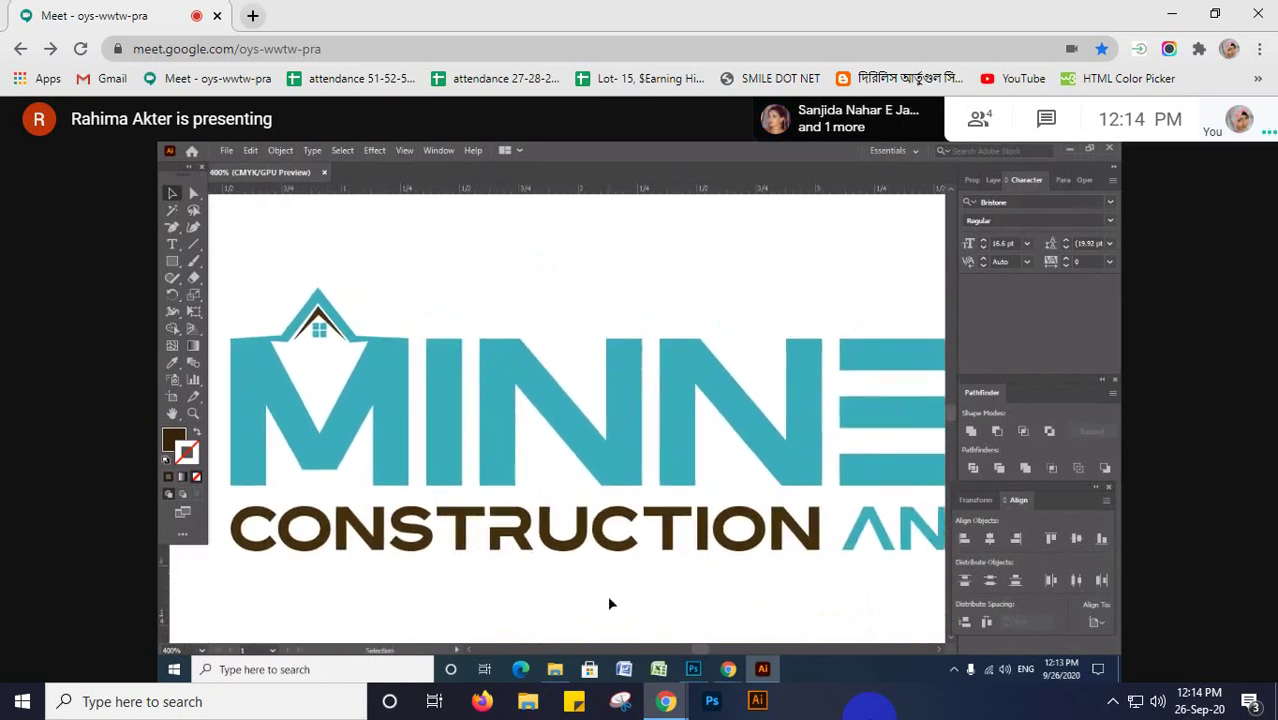
key("ctrl+minus")
key("ctrl+minus")
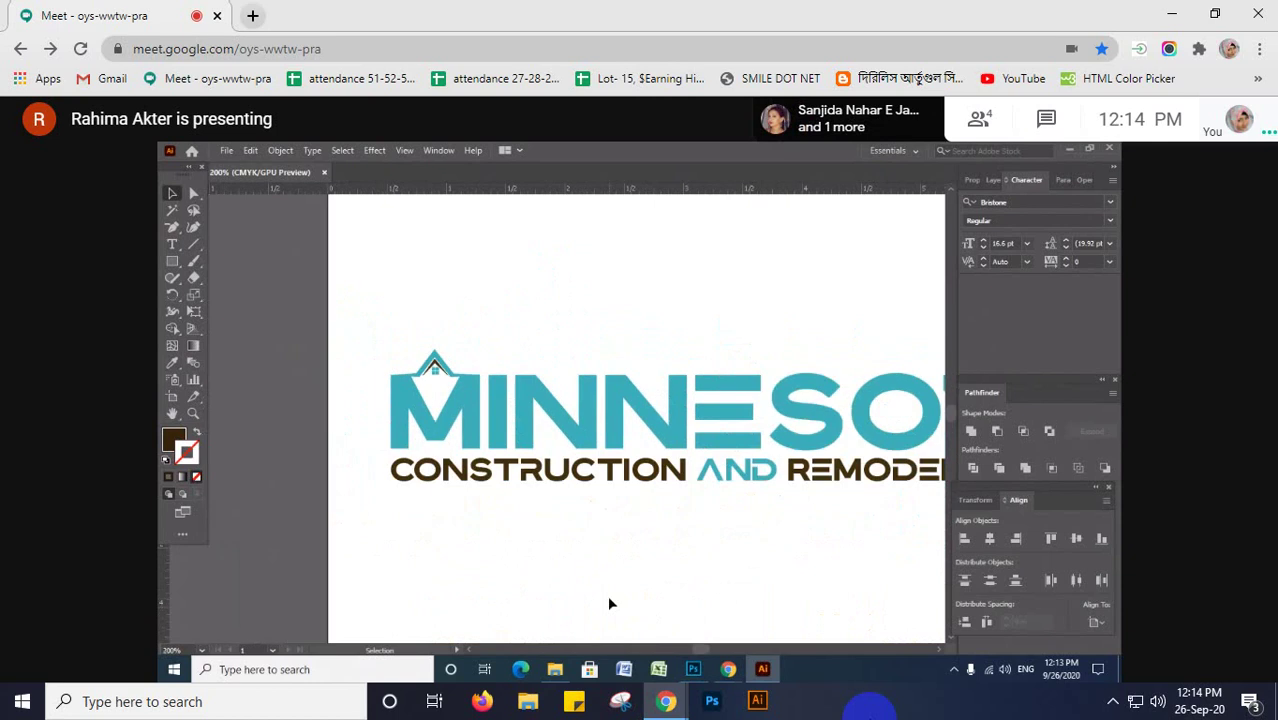
- Examine the whole logo and the fit of the house icon on the M up close
key("ctrl+minus")
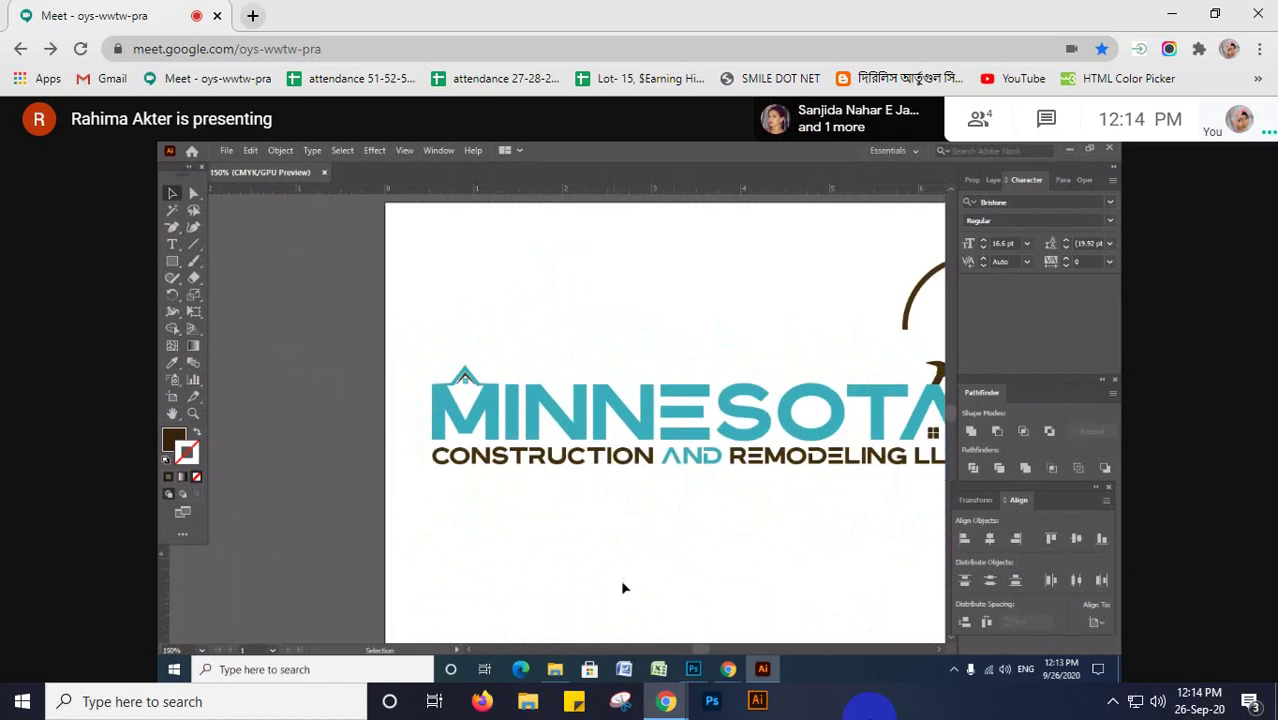
scroll(622, 585, "right", 2)
scroll(622, 585, "up", 1)
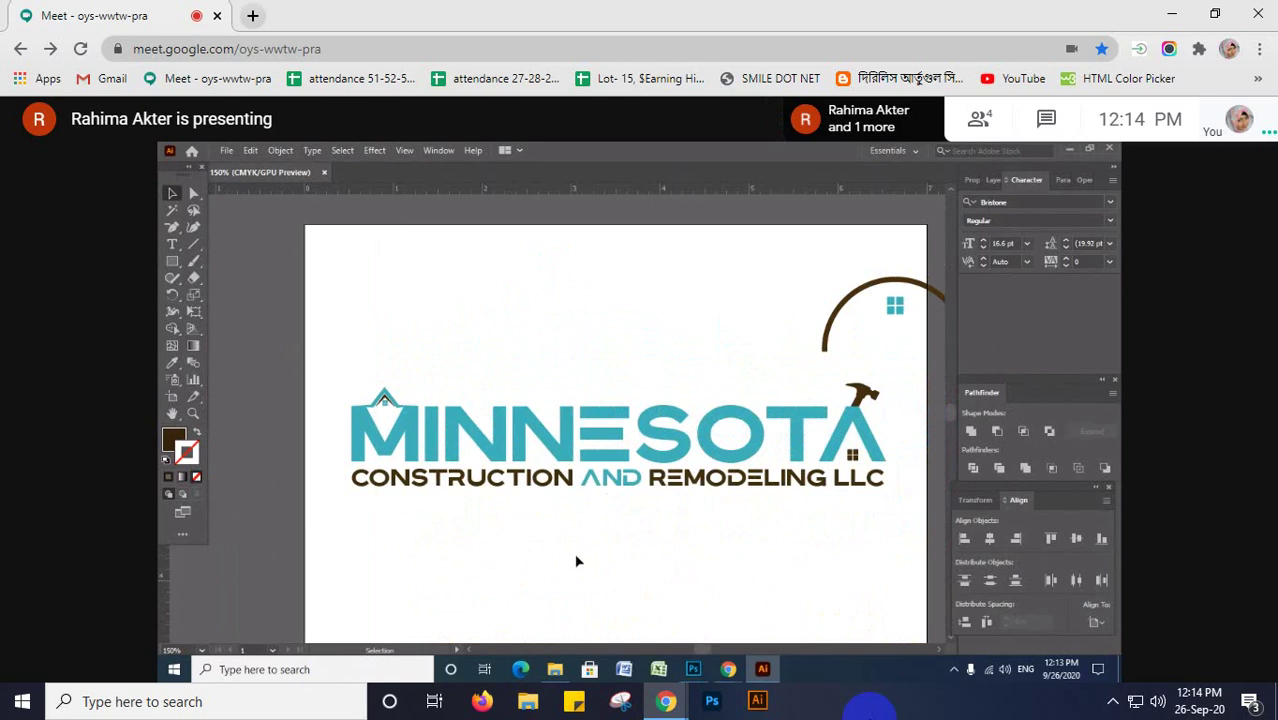
key("ctrl+plus")
key("ctrl+plus")
key("ctrl+plus")
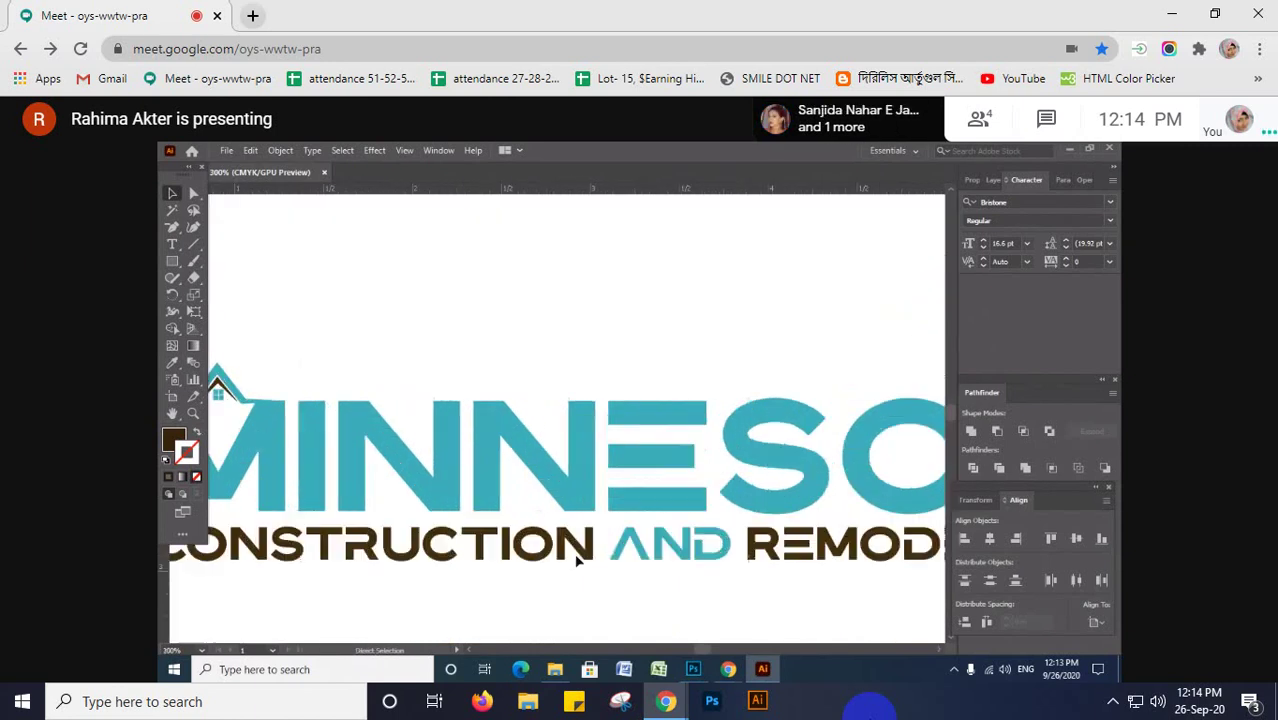
scroll(380, 530, "left", 3)
scroll(380, 530, "up", 2)
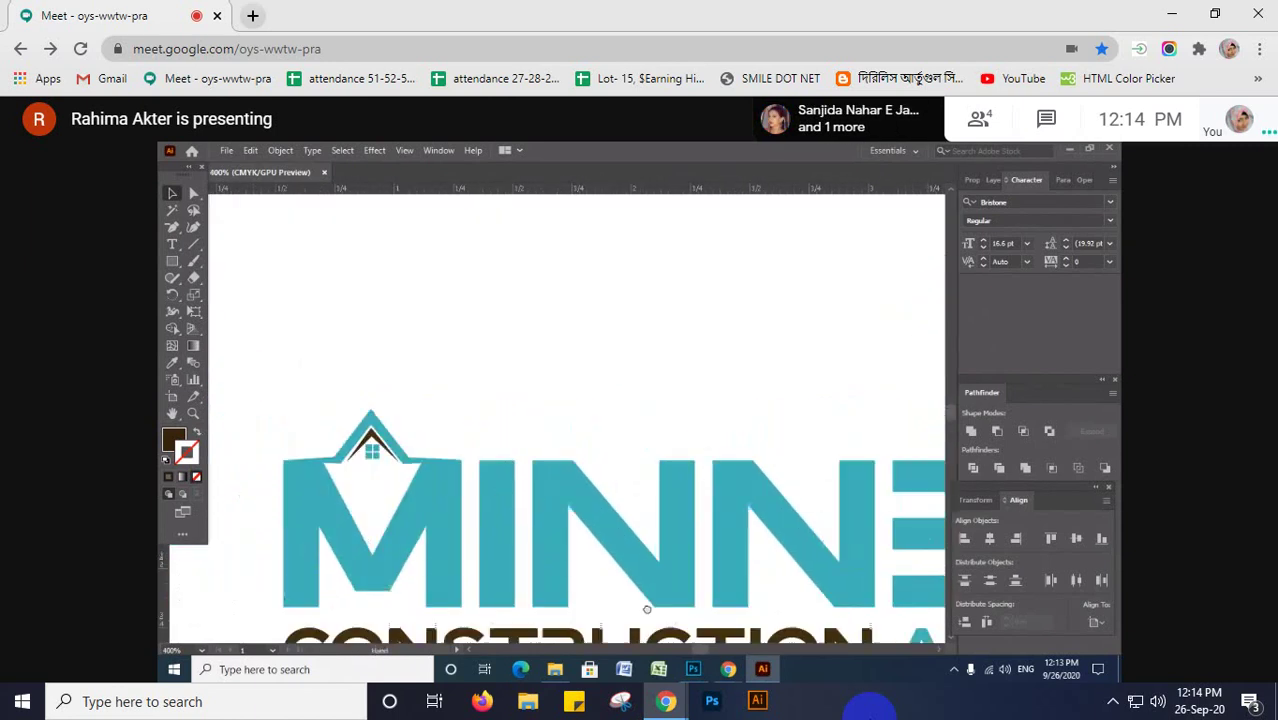
left_click_drag(514, 542, 510, 468)
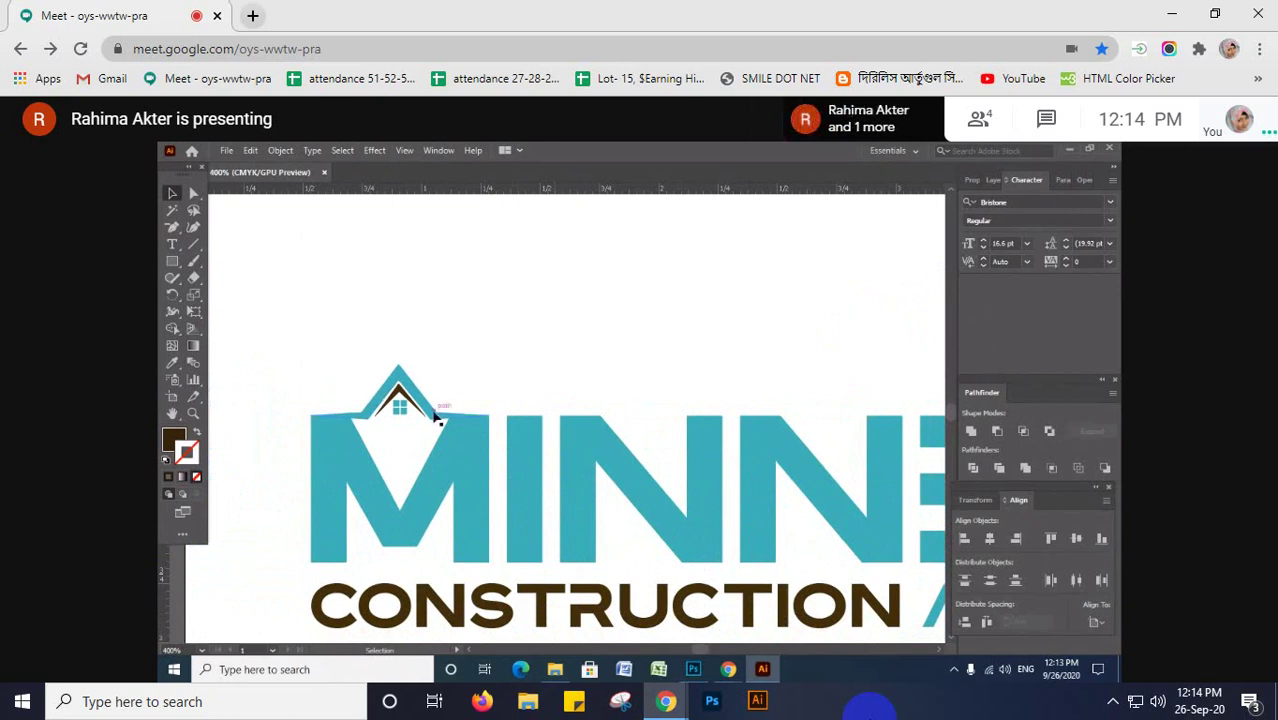
- Recolor the outer roof of the house icon on the M with orange F9A703 and clear the selection
left_click(472, 416)
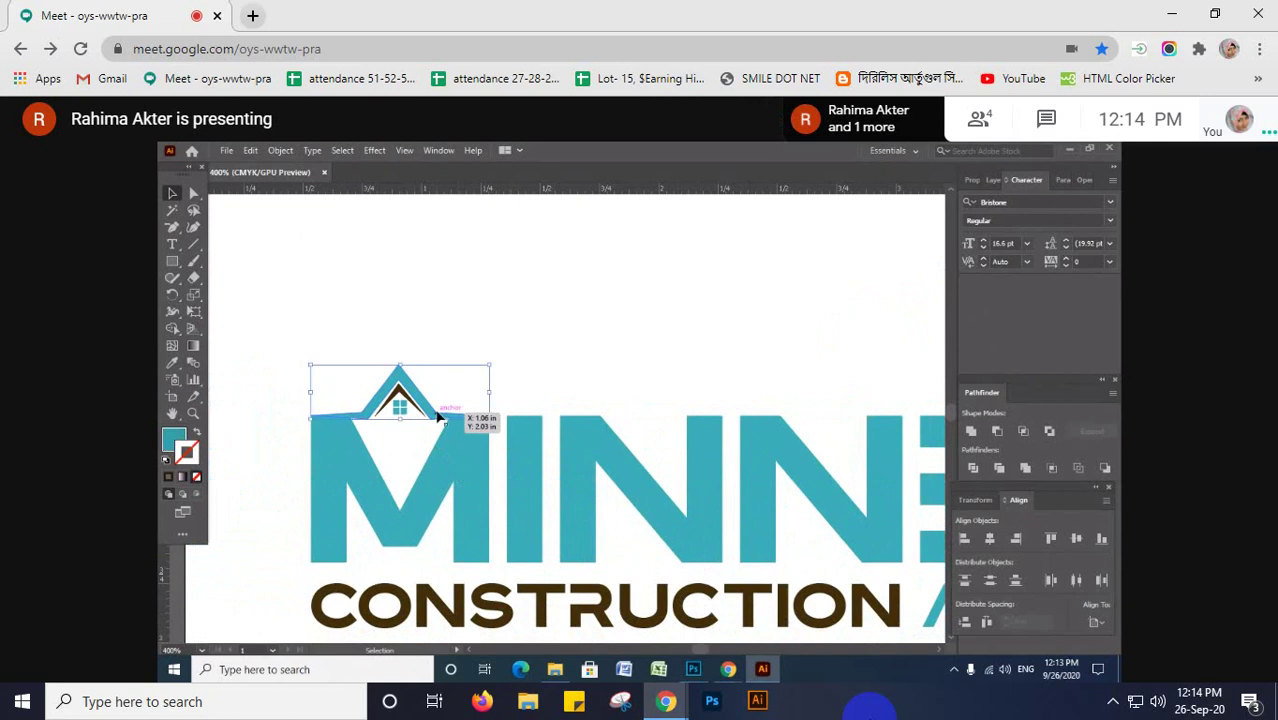
double_click(176, 442)
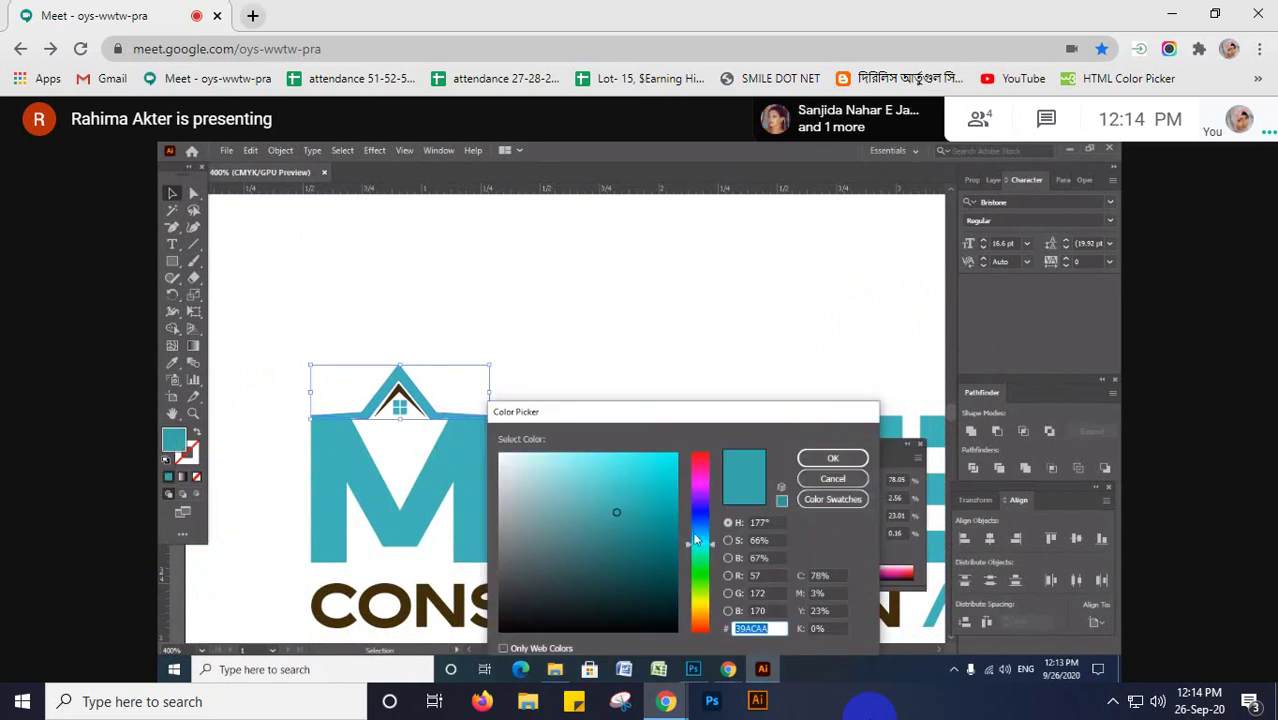
left_click_drag(706, 527, 703, 608)
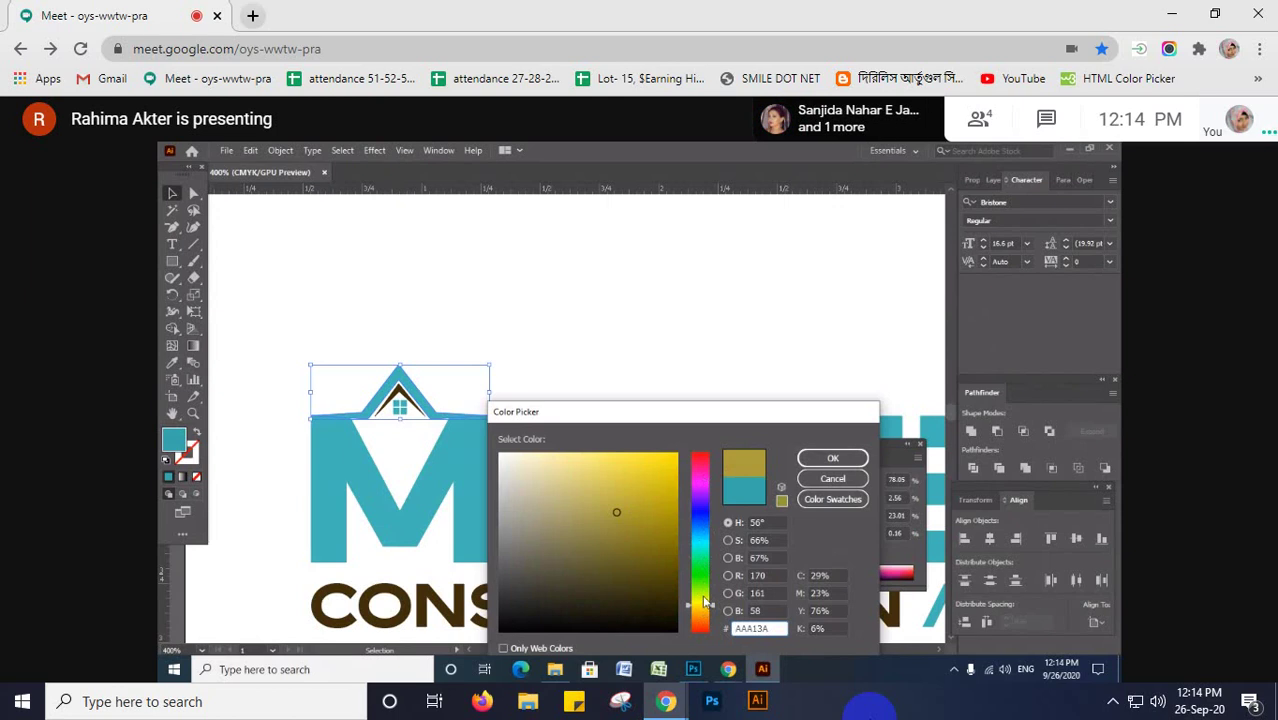
left_click_drag(702, 608, 701, 620)
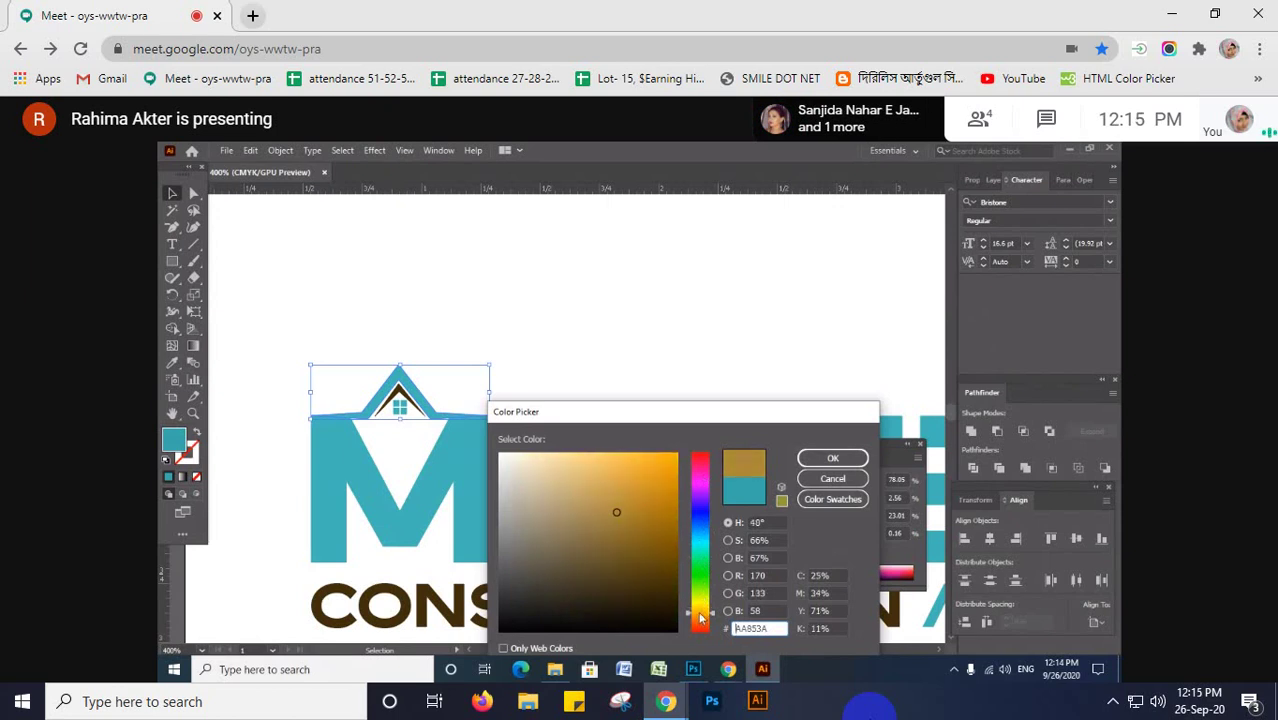
left_click(676, 455)
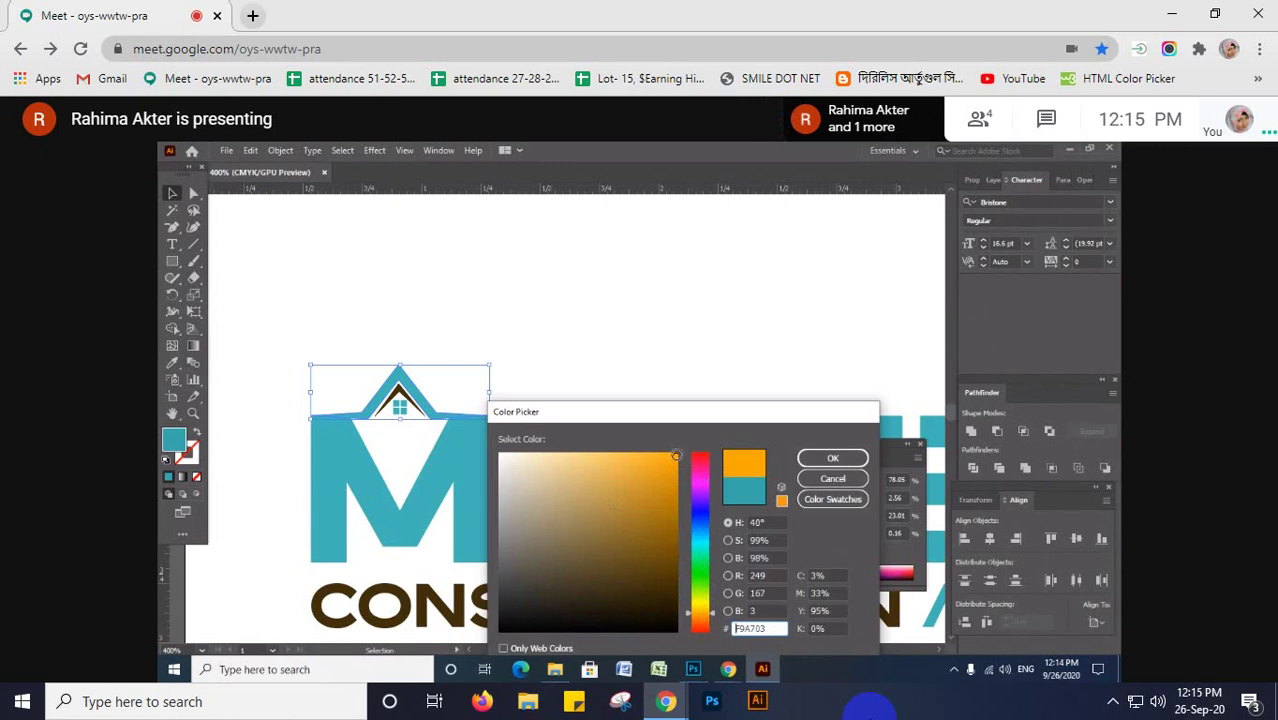
left_click(832, 458)
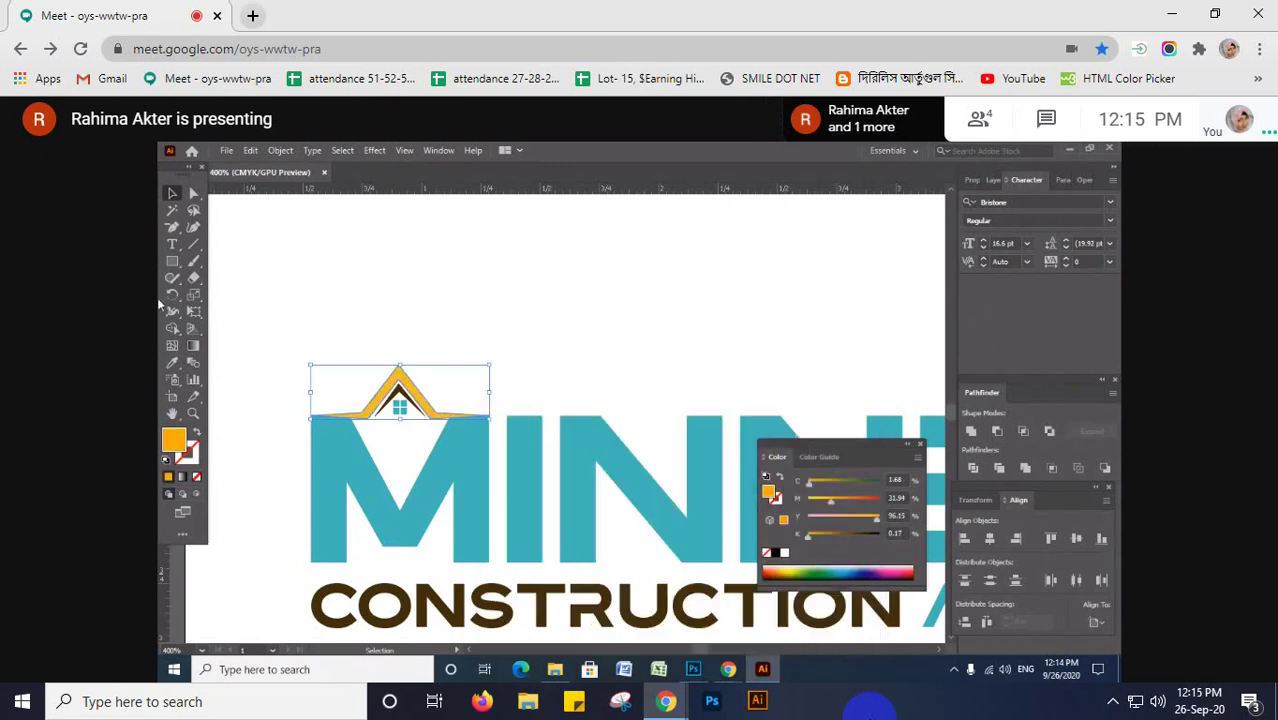
left_click(423, 253)
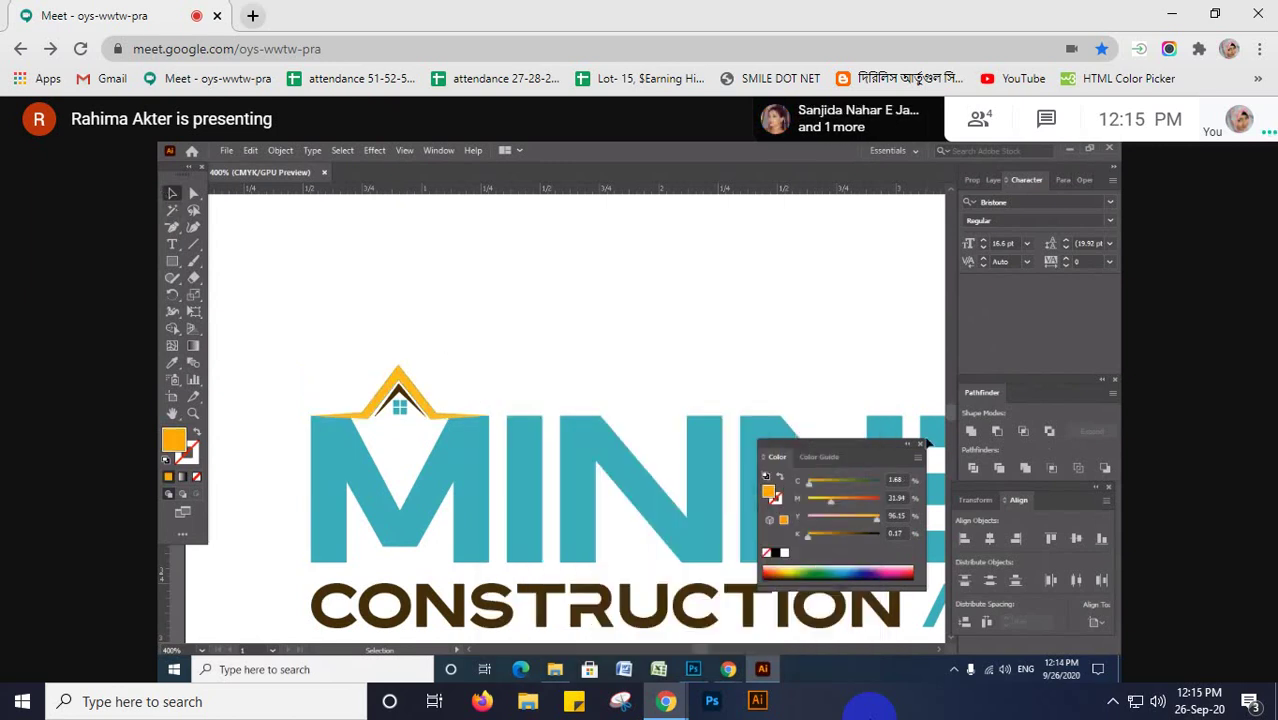
left_click(920, 445)
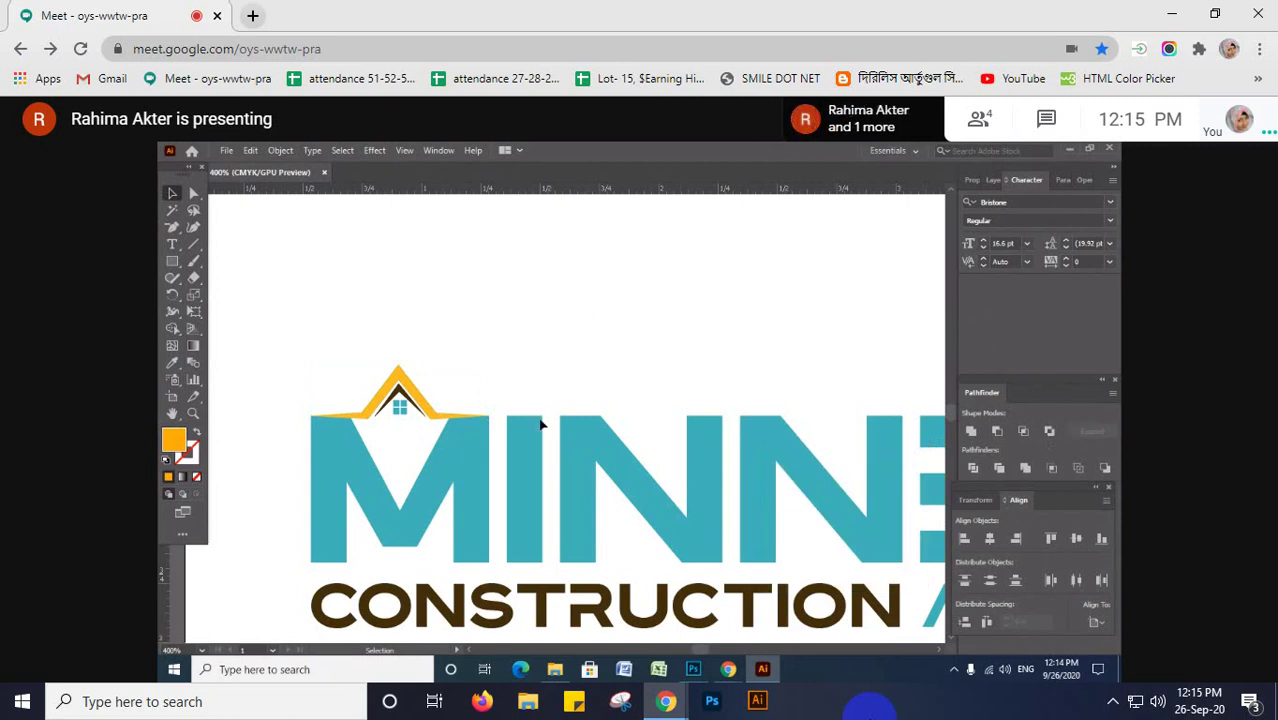
- Change the fill of the house icon's inner chevron to black, 000000
left_click(420, 415)
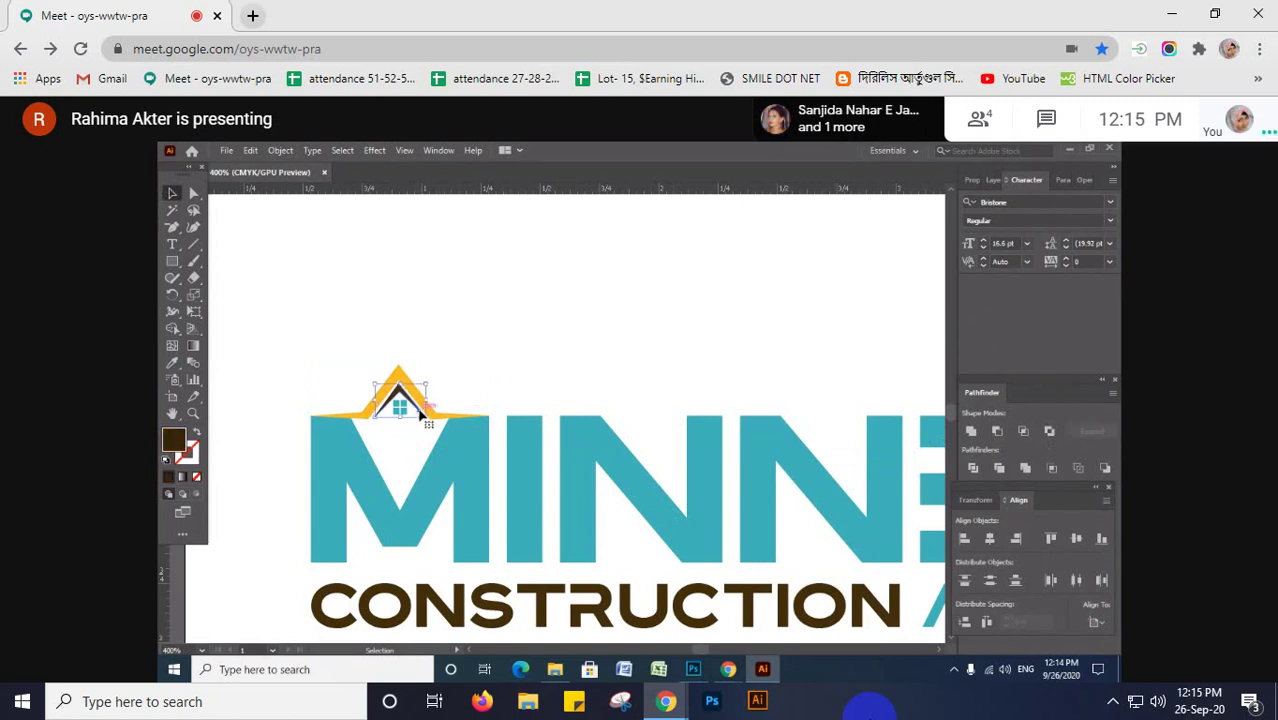
double_click(176, 446)
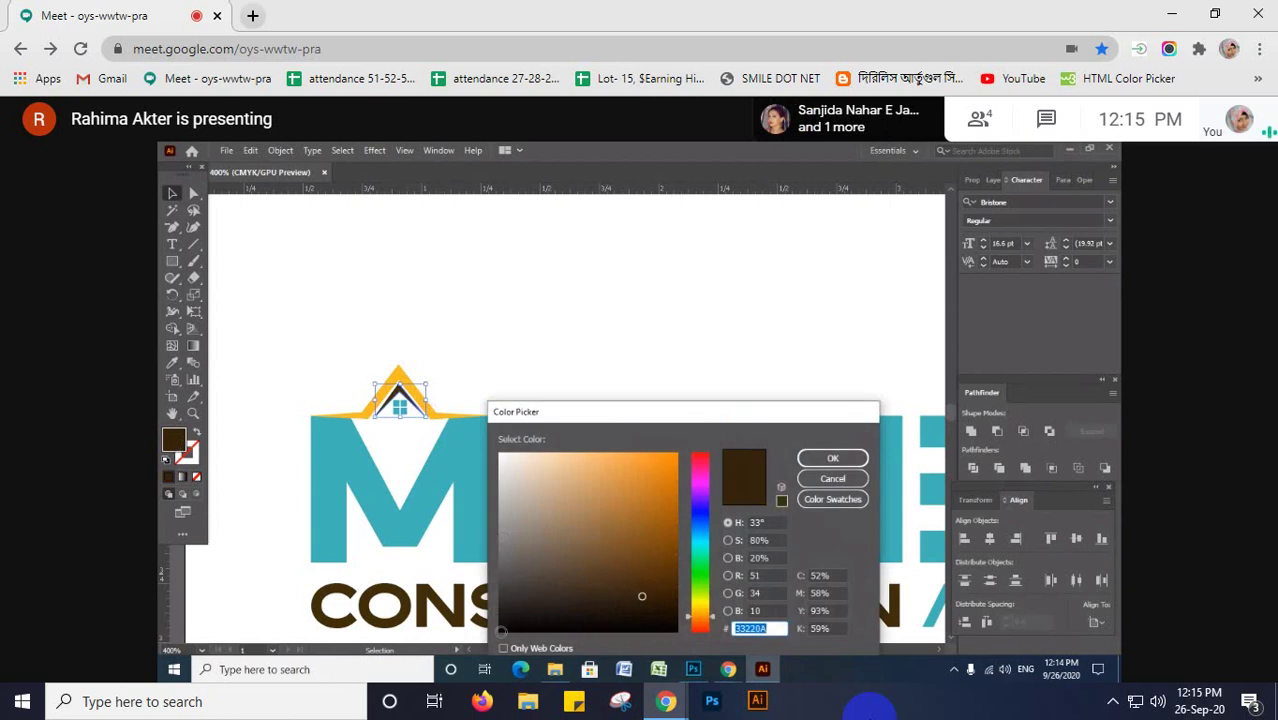
left_click(500, 630)
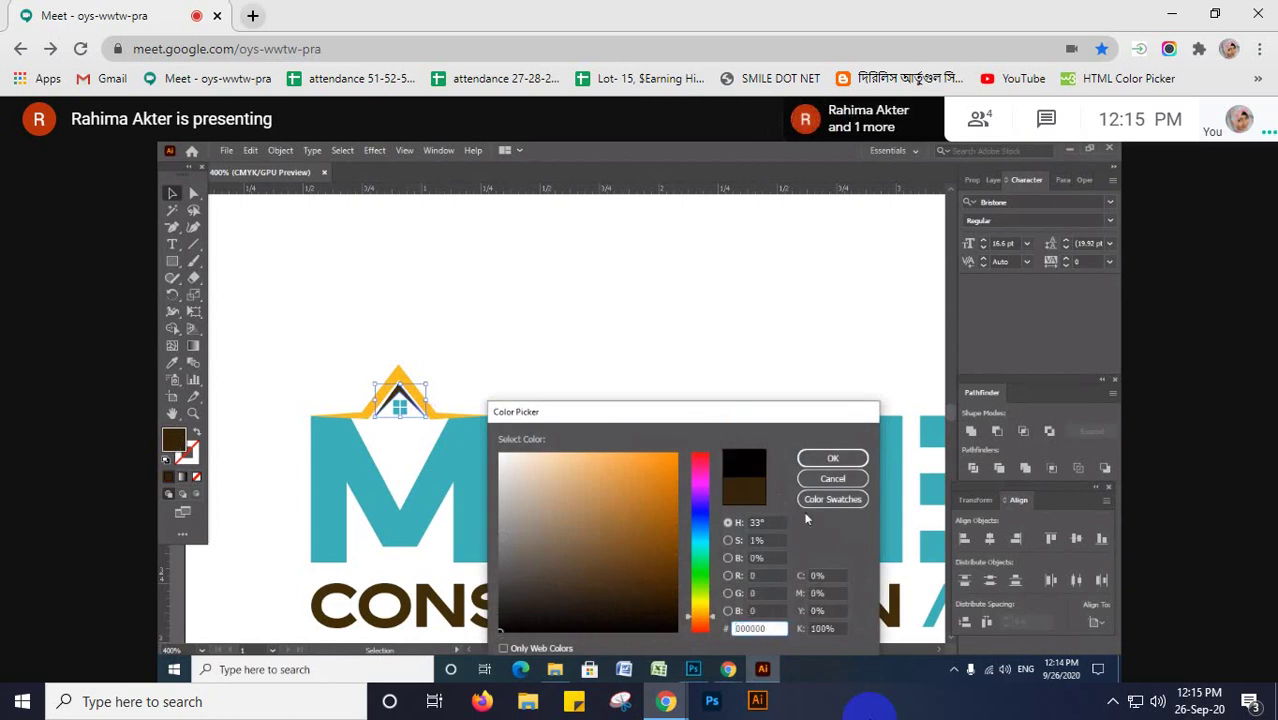
left_click(857, 459)
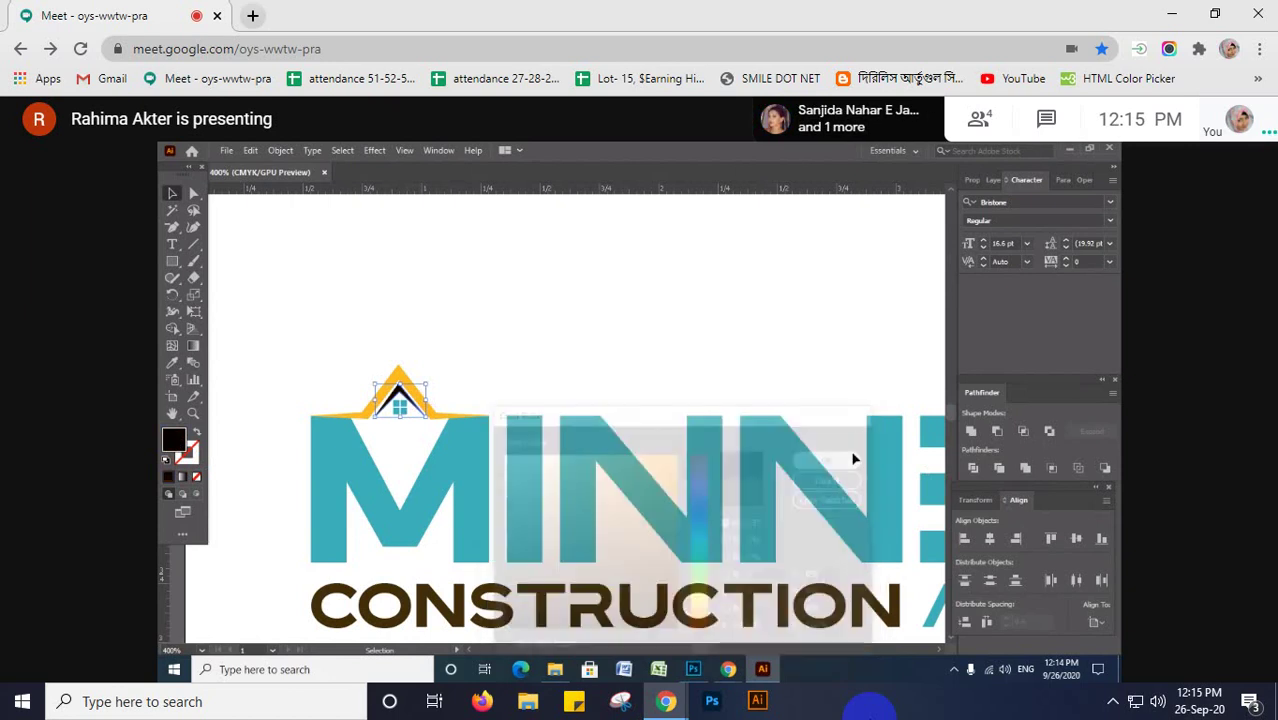
- Recolor the house icon's window with the outer roof's orange using the Eyedropper, and clear the selection
left_click(405, 408)
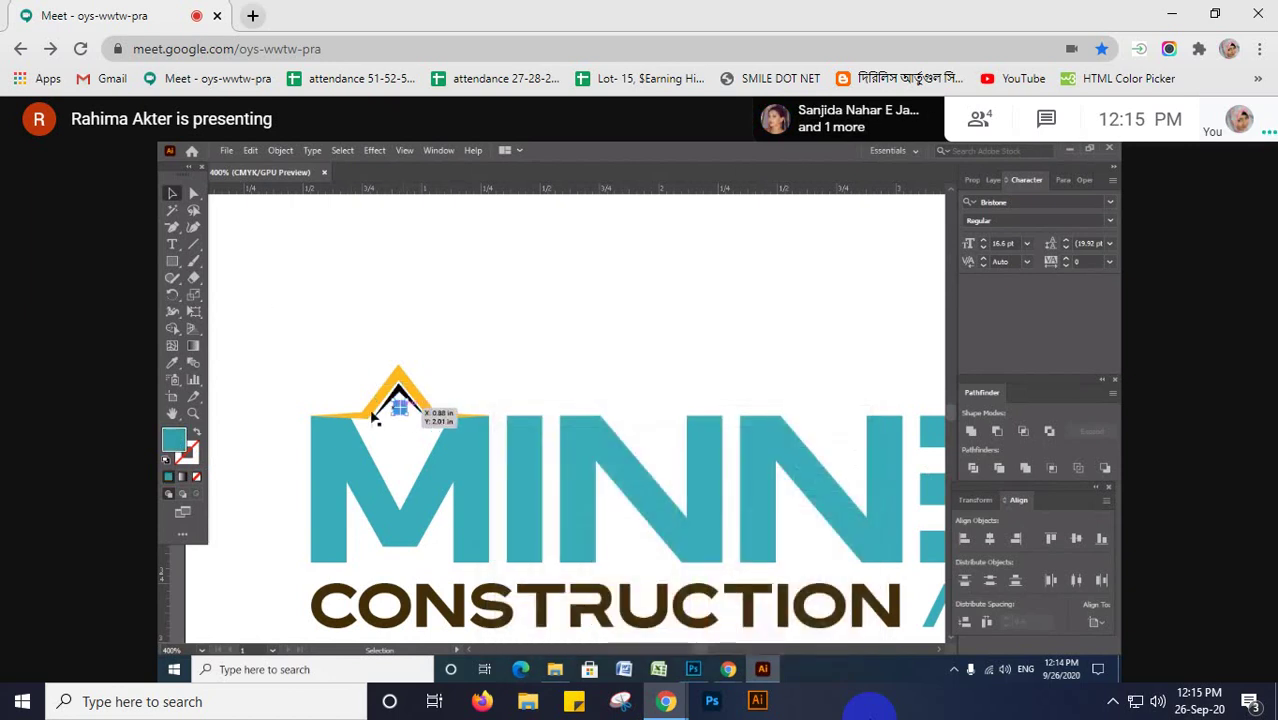
left_click(172, 362)
left_click(403, 370)
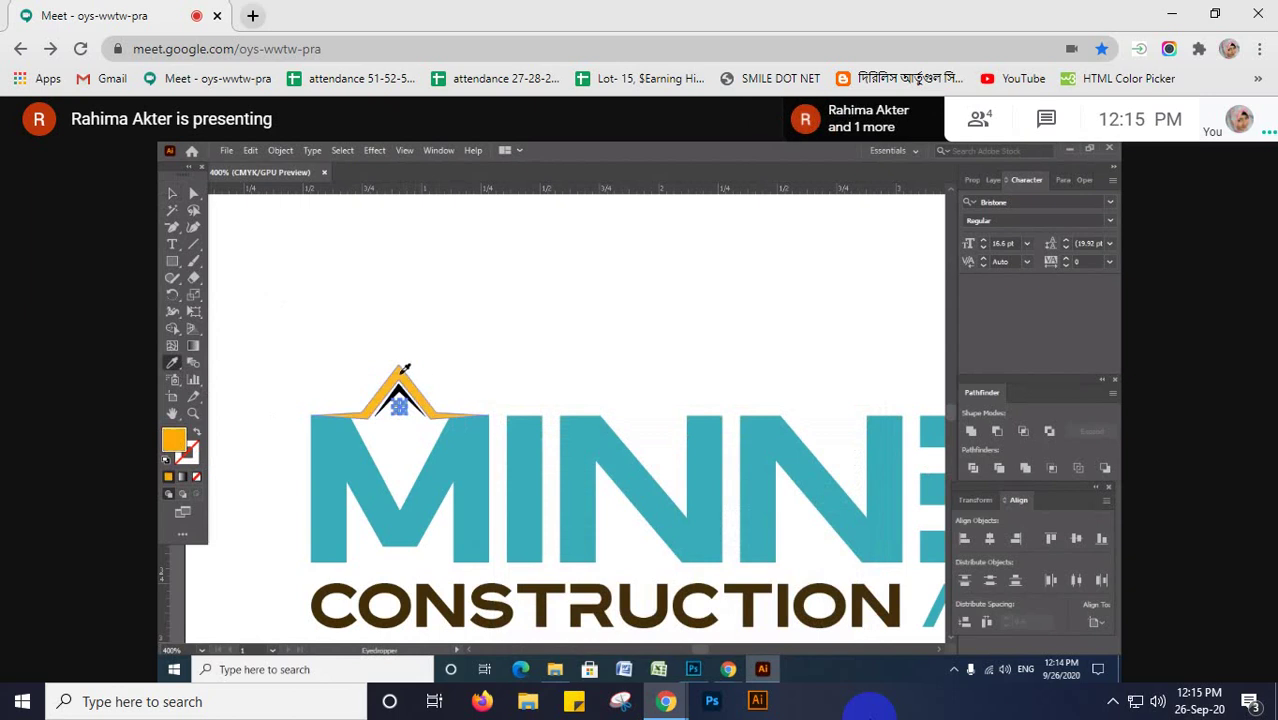
left_click(173, 194)
left_click(380, 291)
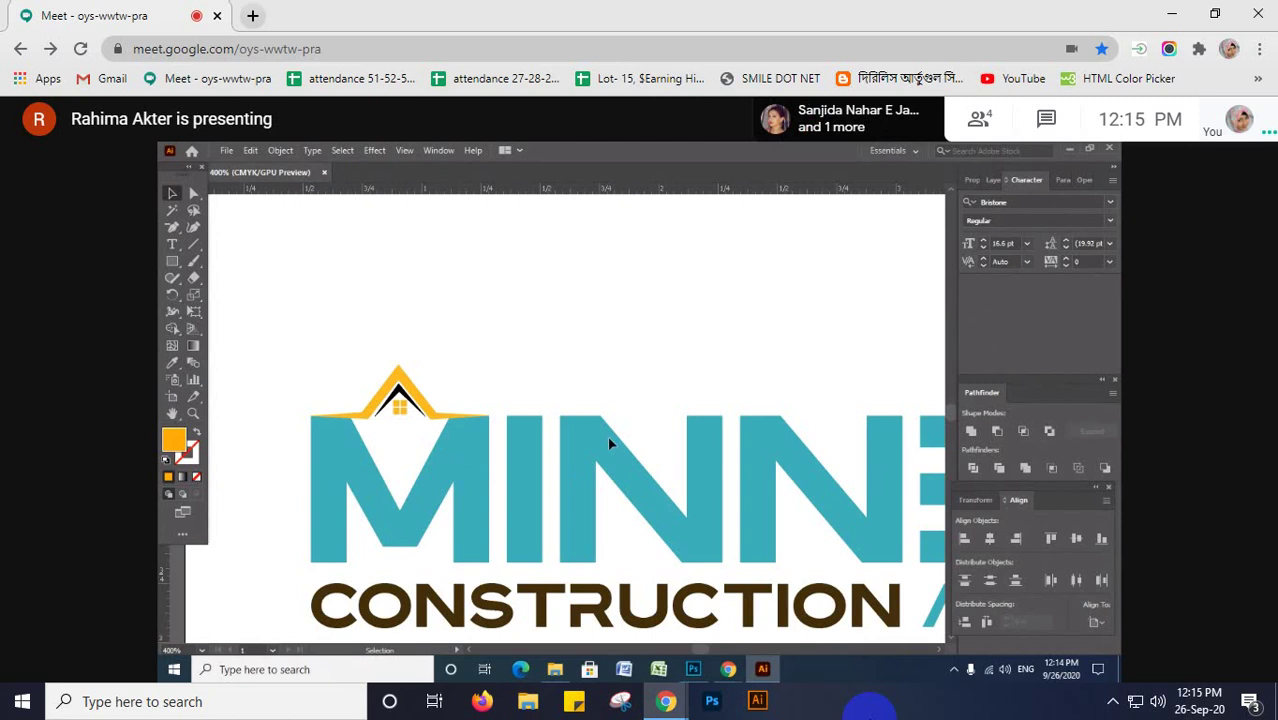
- Select the text of the word MINNESOTA and change its fill to orange F99506
key("ctrl+minus")
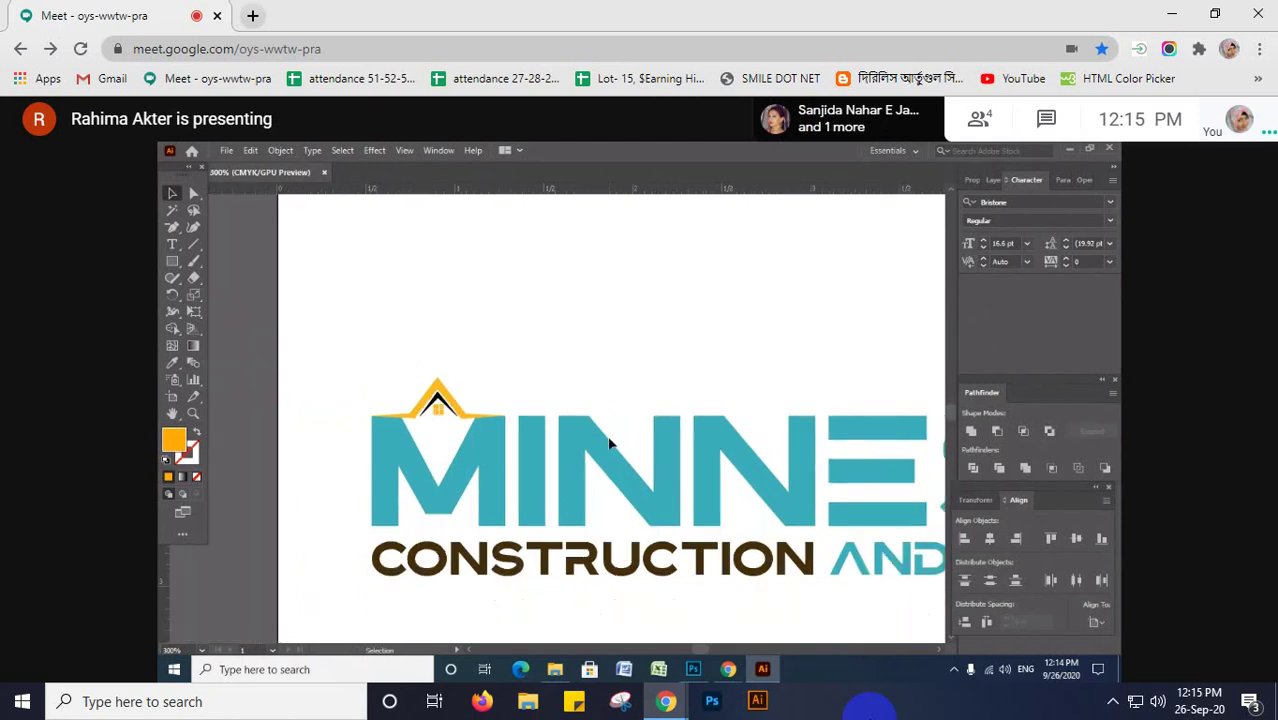
key("ctrl+minus")
key("ctrl+minus")
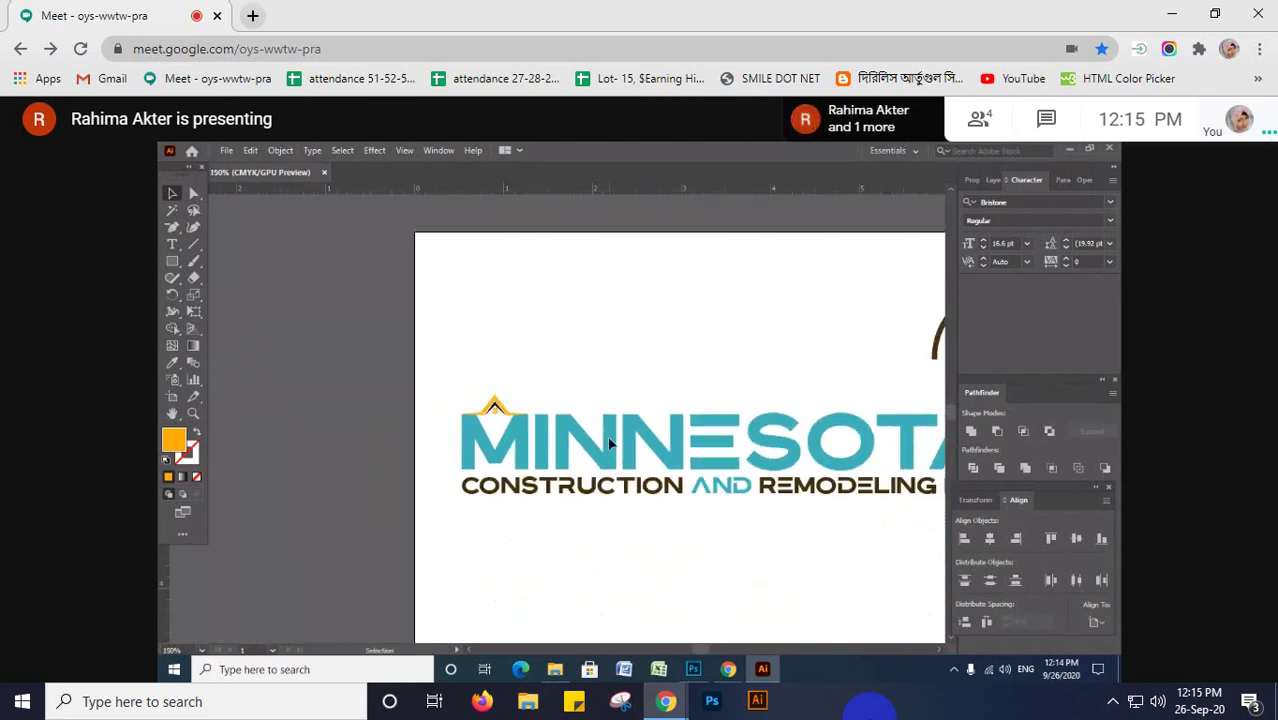
scroll(650, 540, "right", 5)
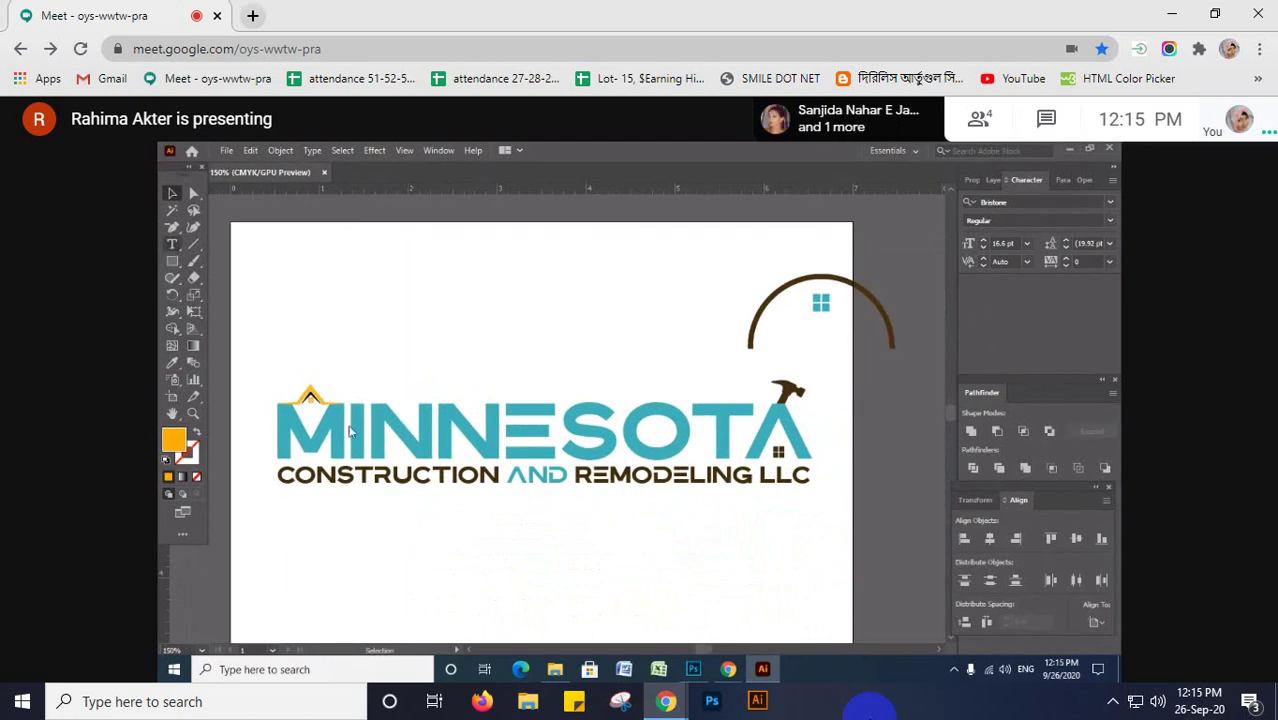
left_click(172, 244)
left_click(170, 192)
key("ctrl+a")
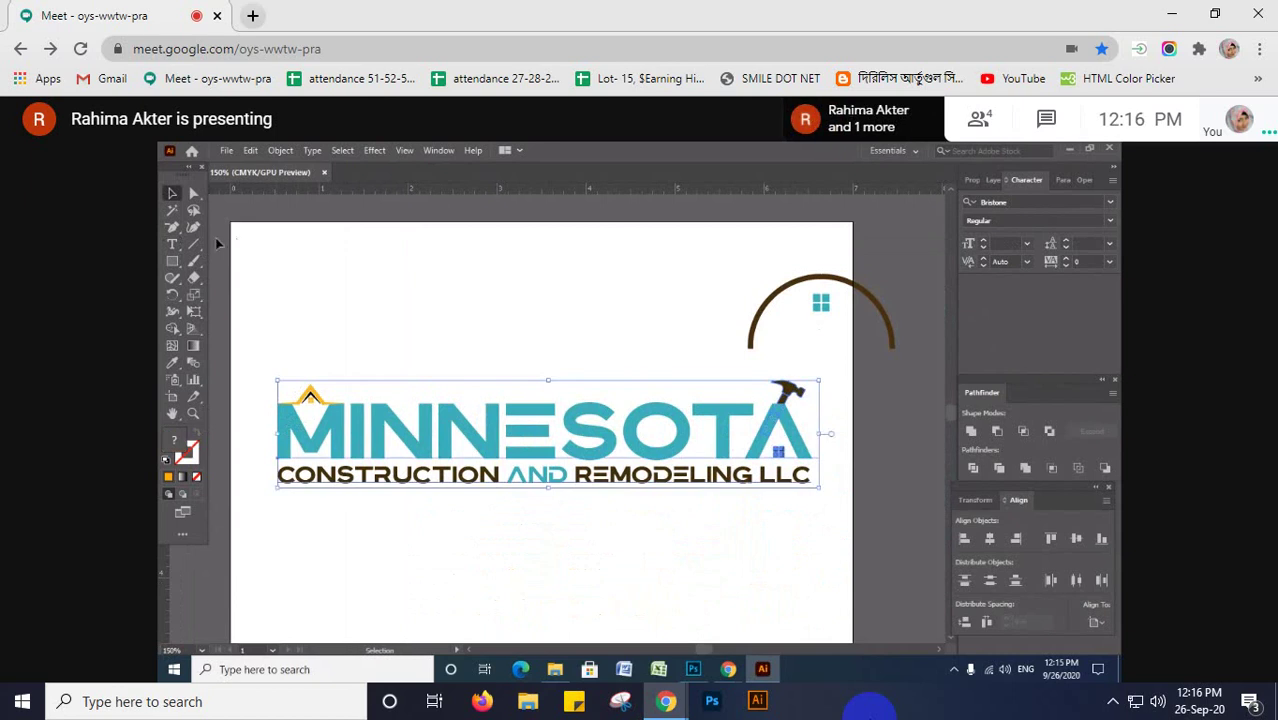
key("t")
key("ctrl+shift+a")
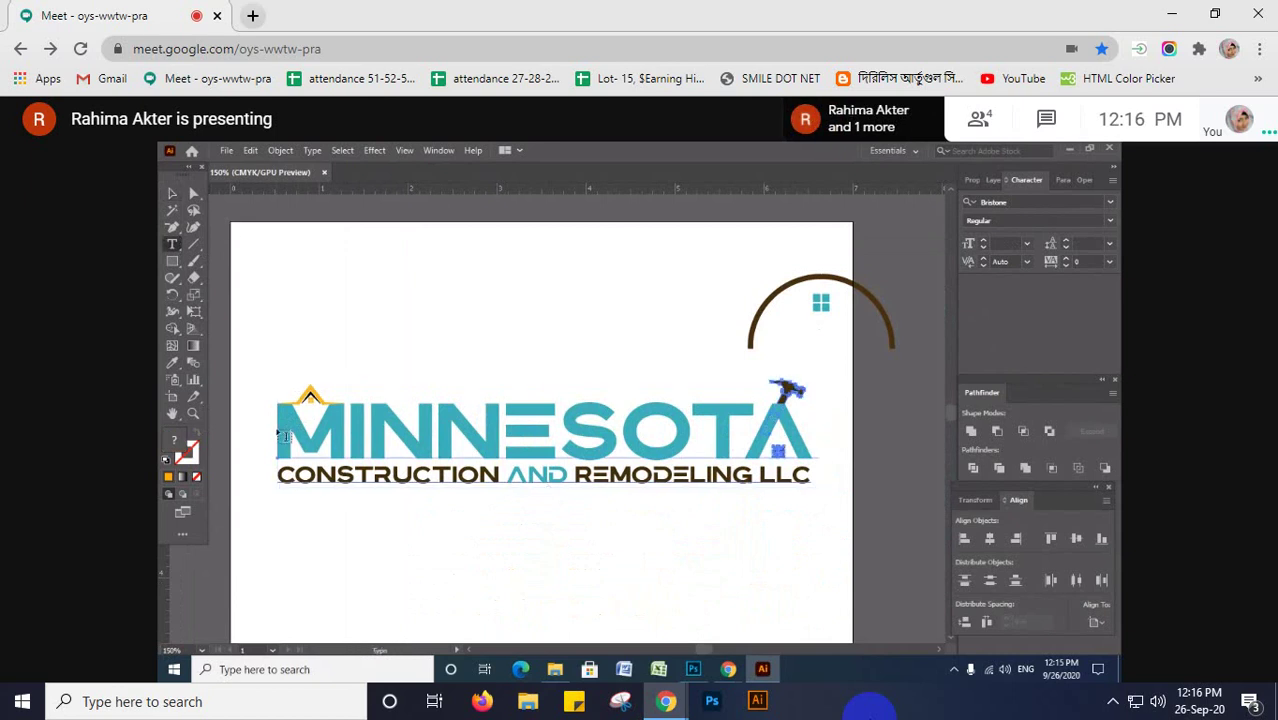
left_click_drag(281, 436, 805, 438)
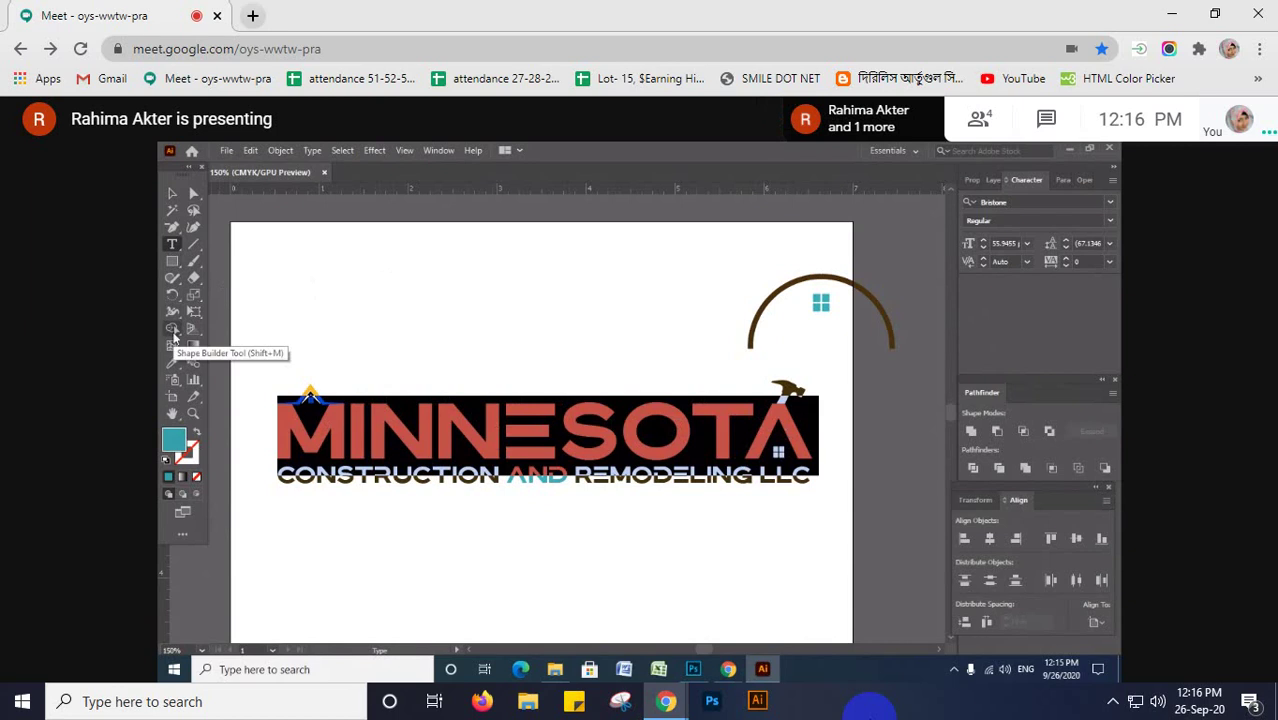
double_click(174, 442)
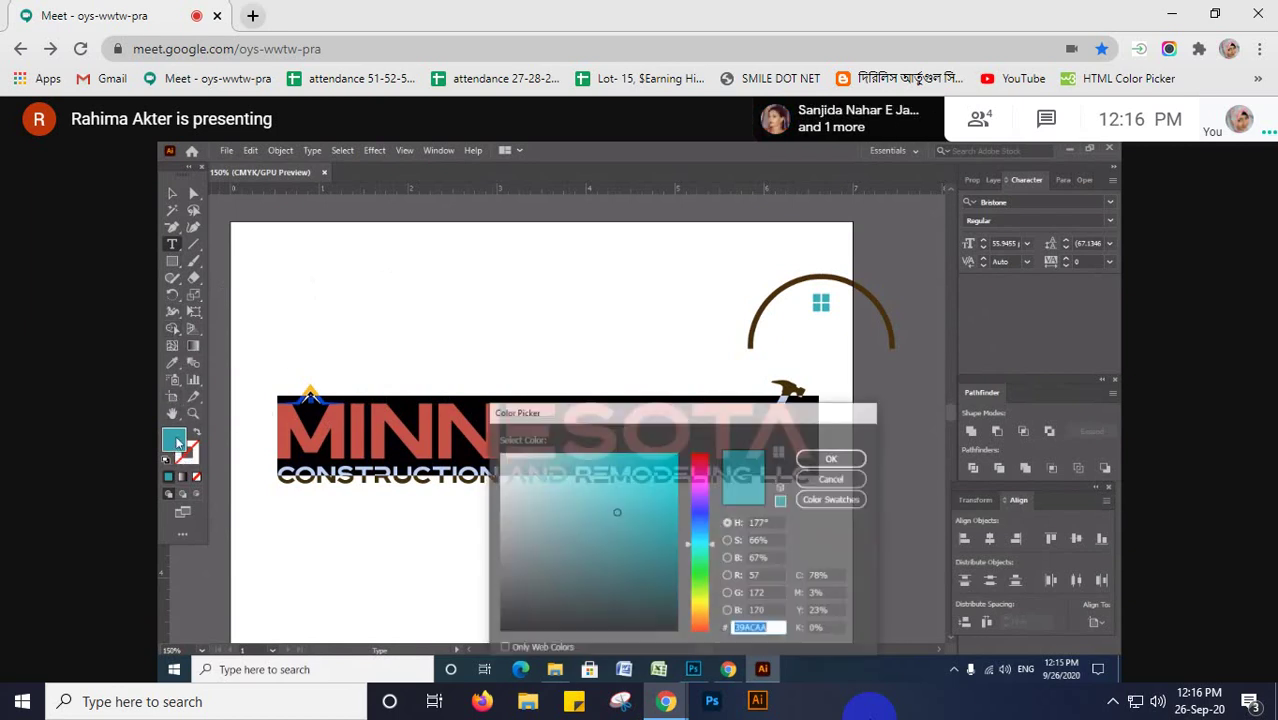
left_click_drag(706, 621, 703, 607)
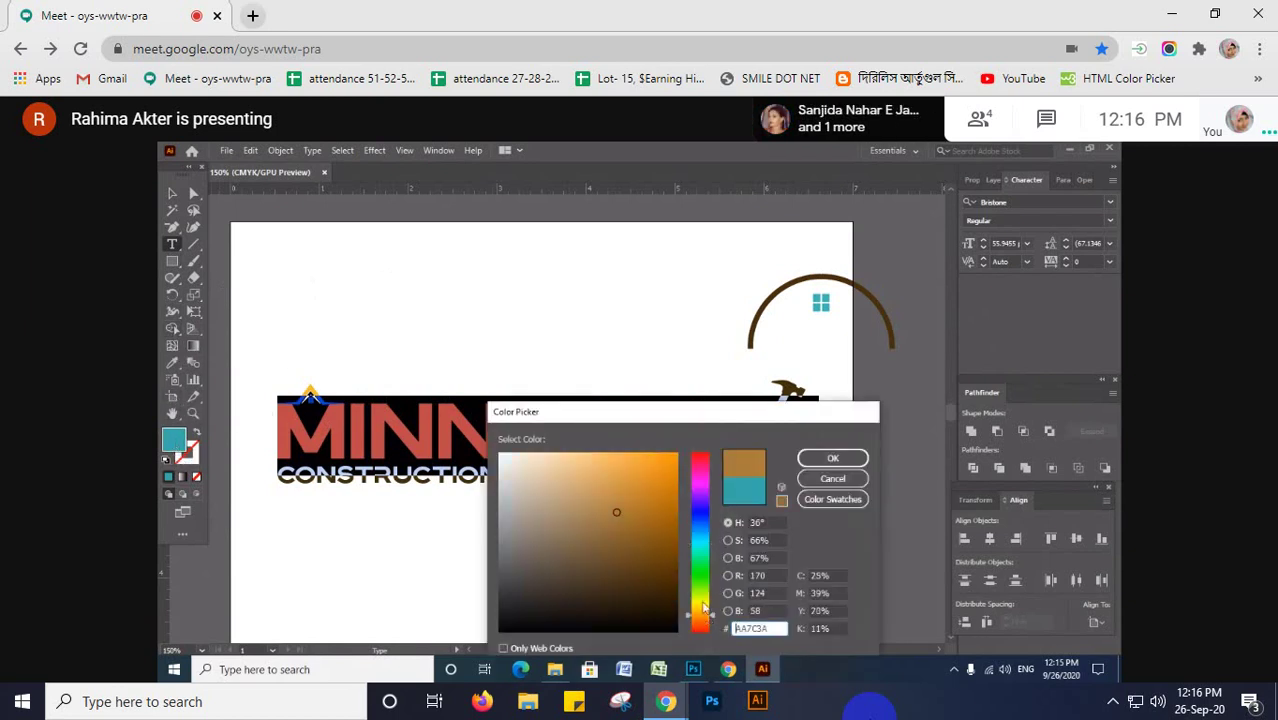
left_click(675, 455)
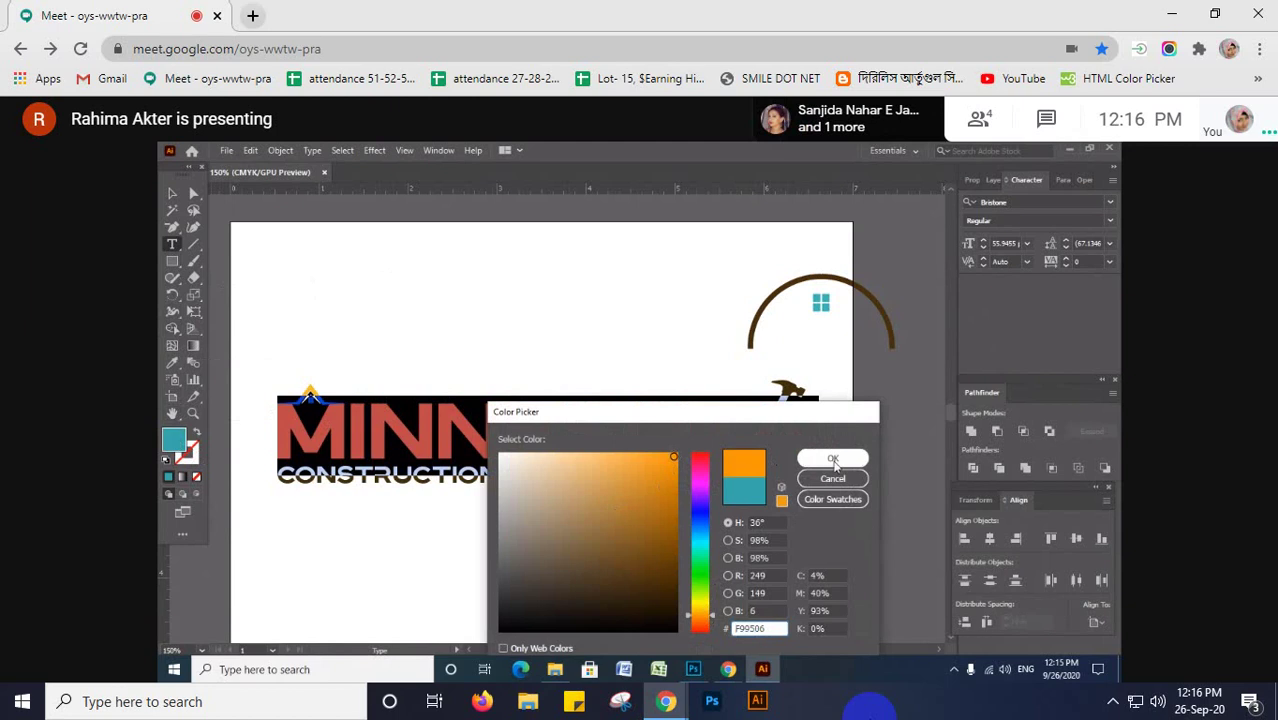
left_click(832, 458)
left_click(168, 193)
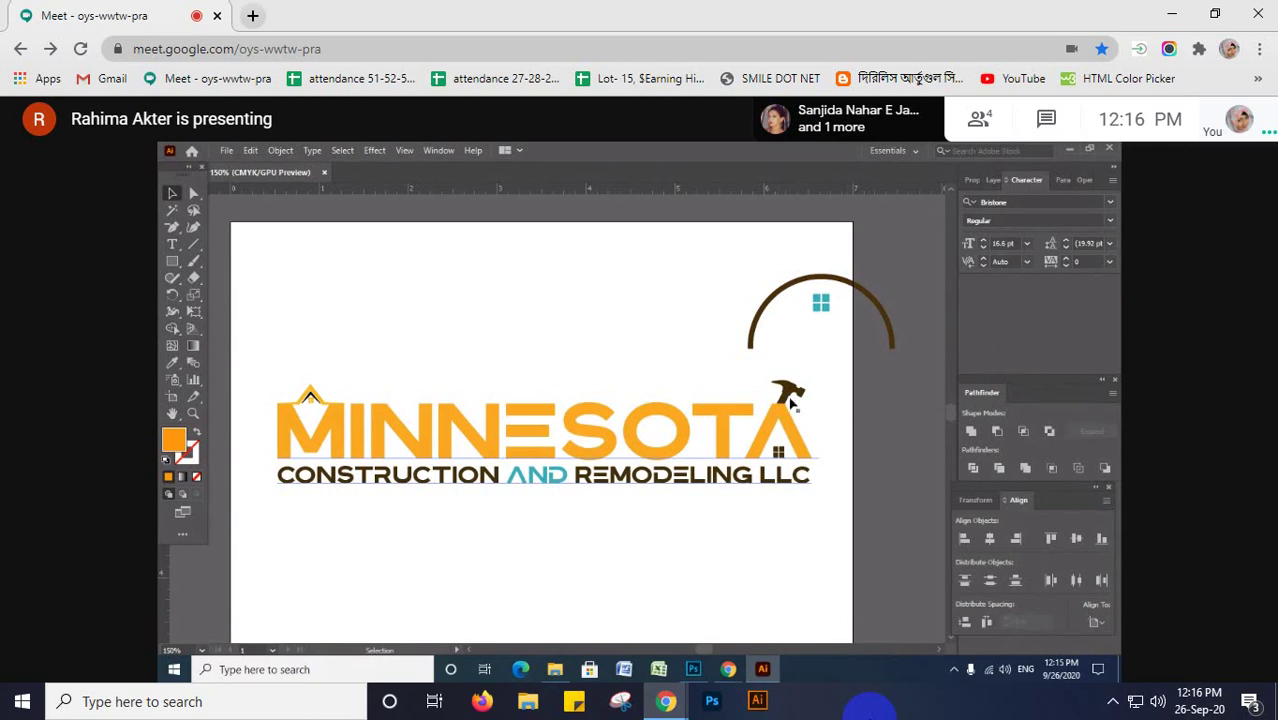
left_click_drag(800, 396, 790, 398)
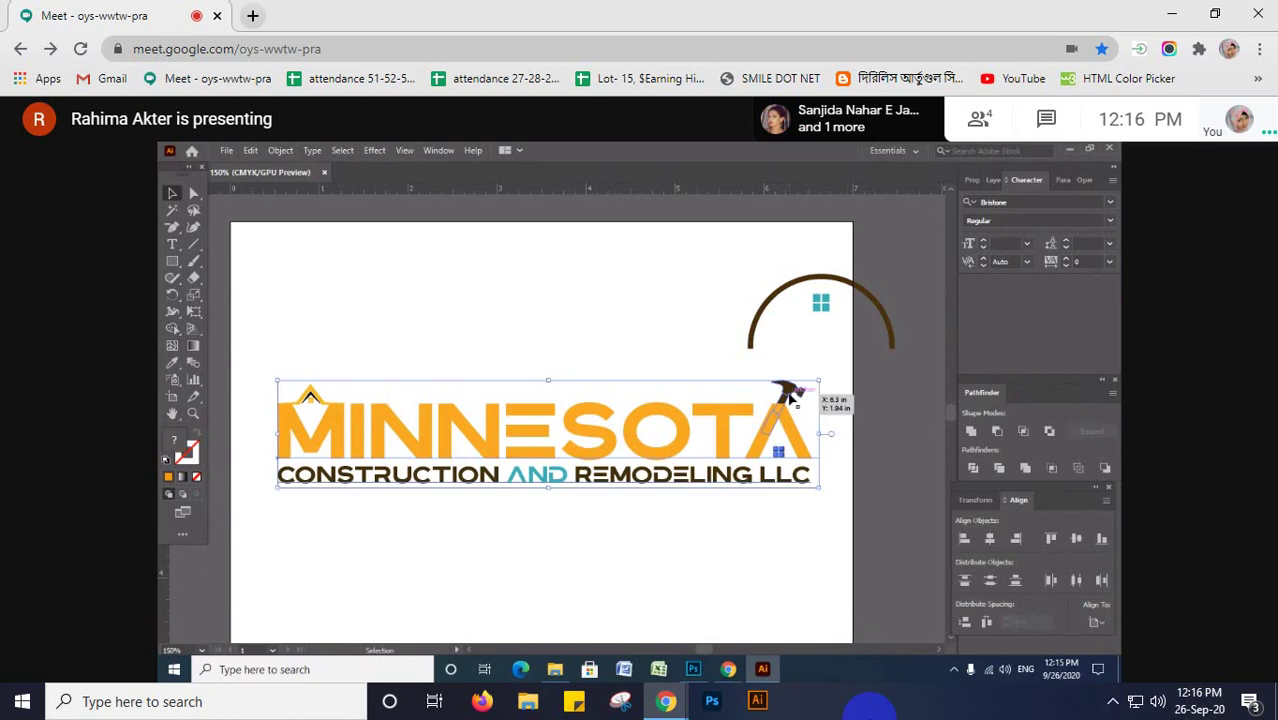
left_click(660, 512)
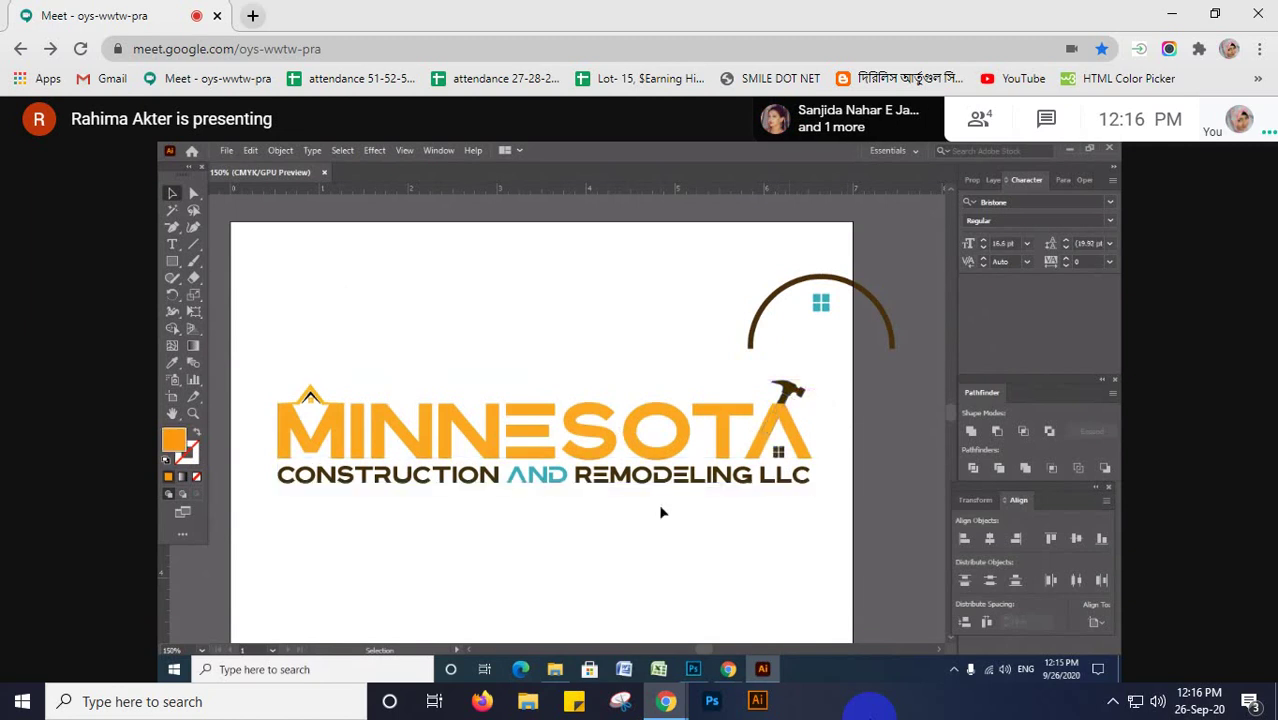
left_click(788, 394)
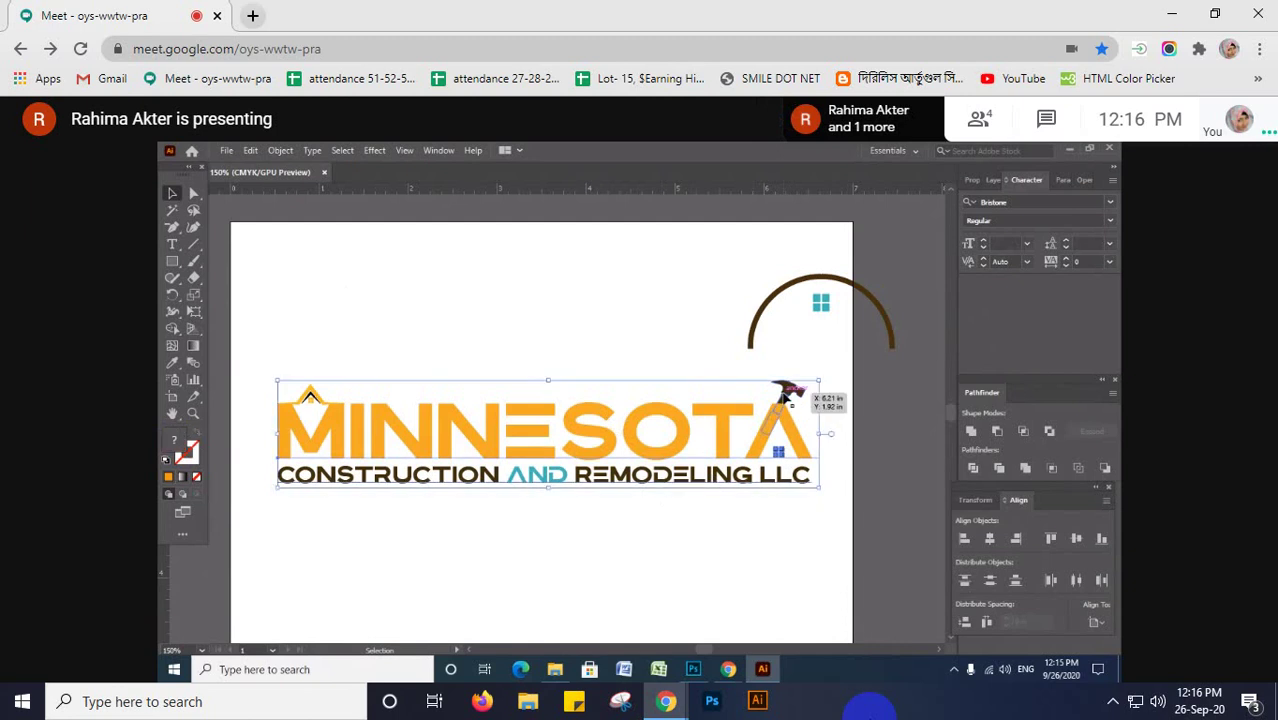
left_click(724, 536)
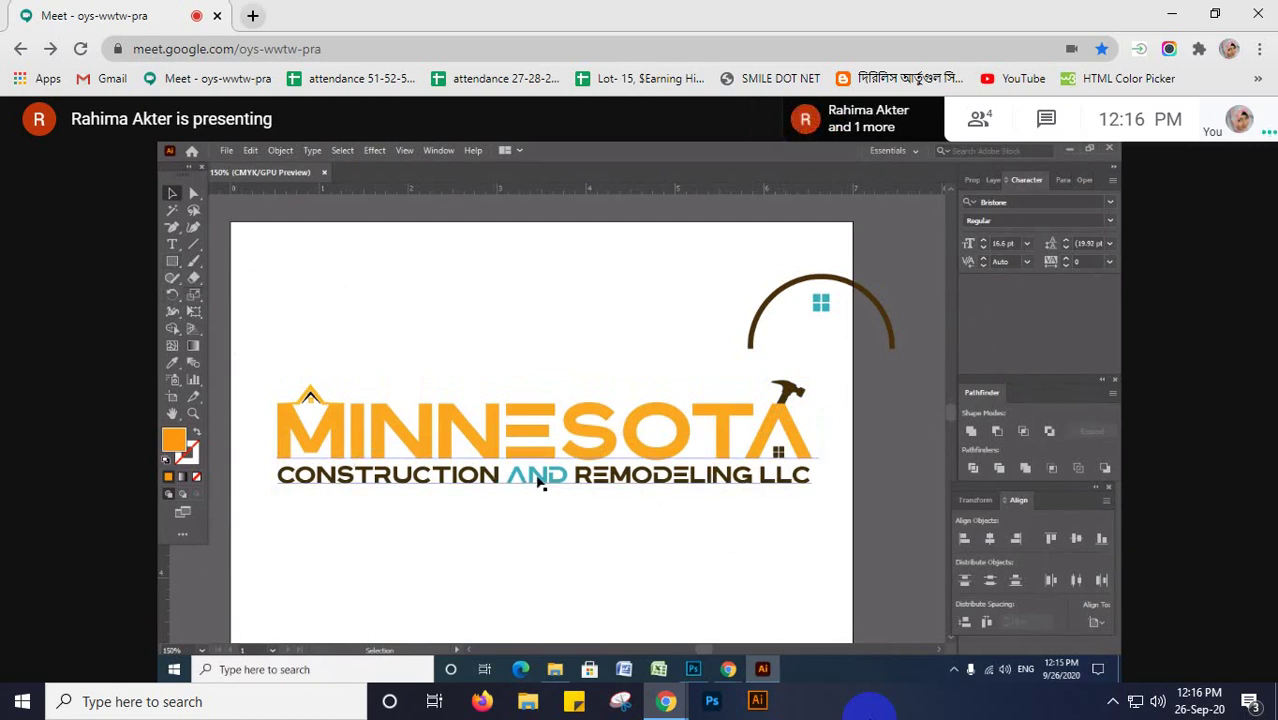
- Recolor the word AND in the tagline with the house icon's orange using the Eyedropper, and clear the selection
left_click(173, 245)
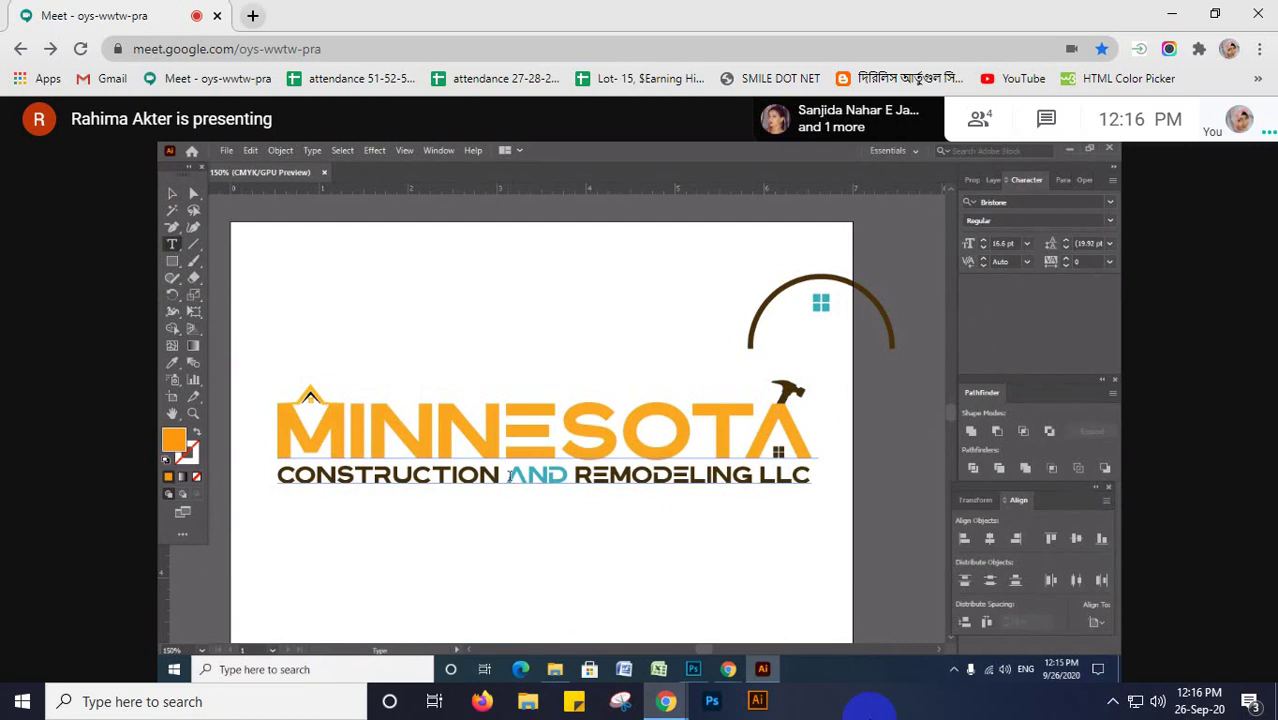
left_click_drag(508, 476, 562, 480)
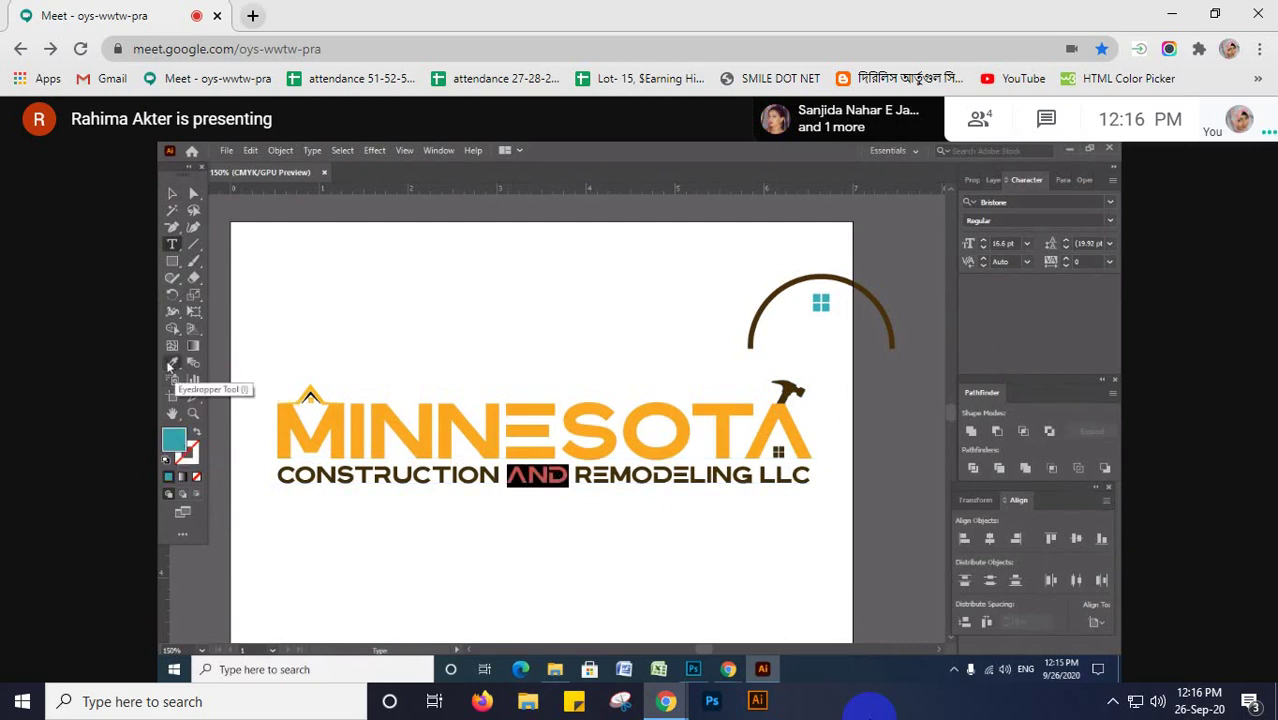
left_click(172, 363)
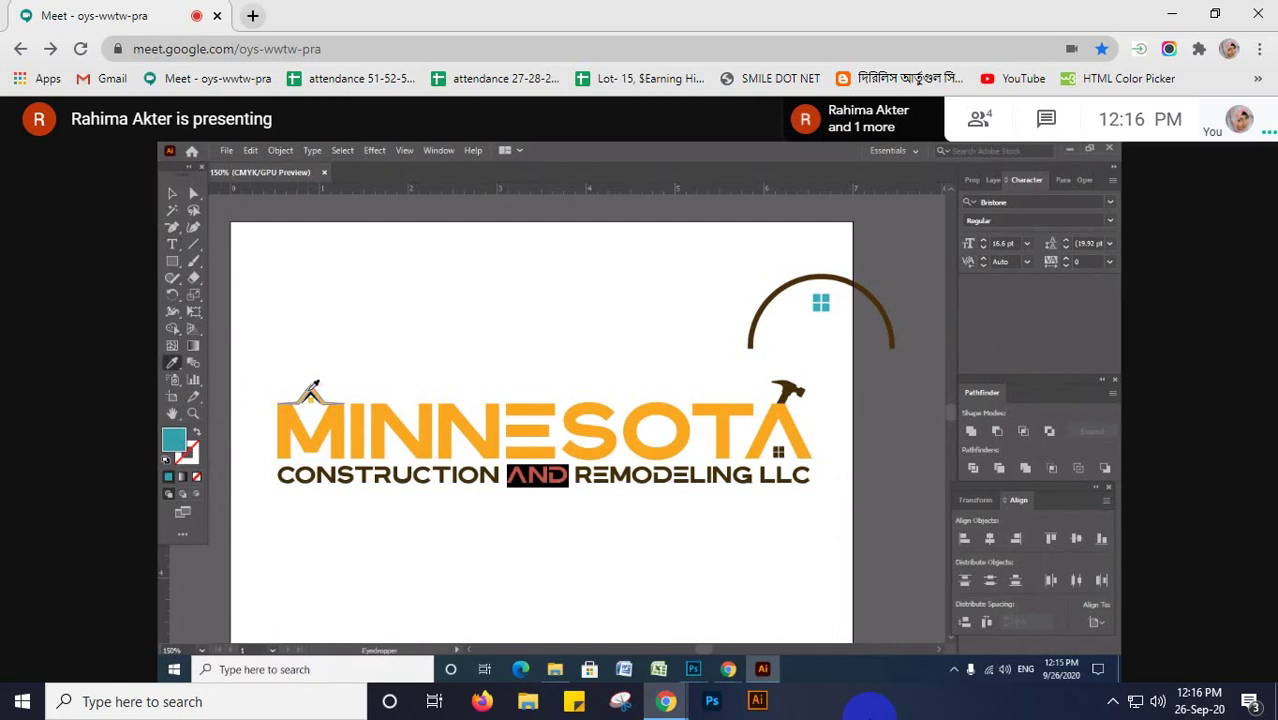
left_click(308, 392)
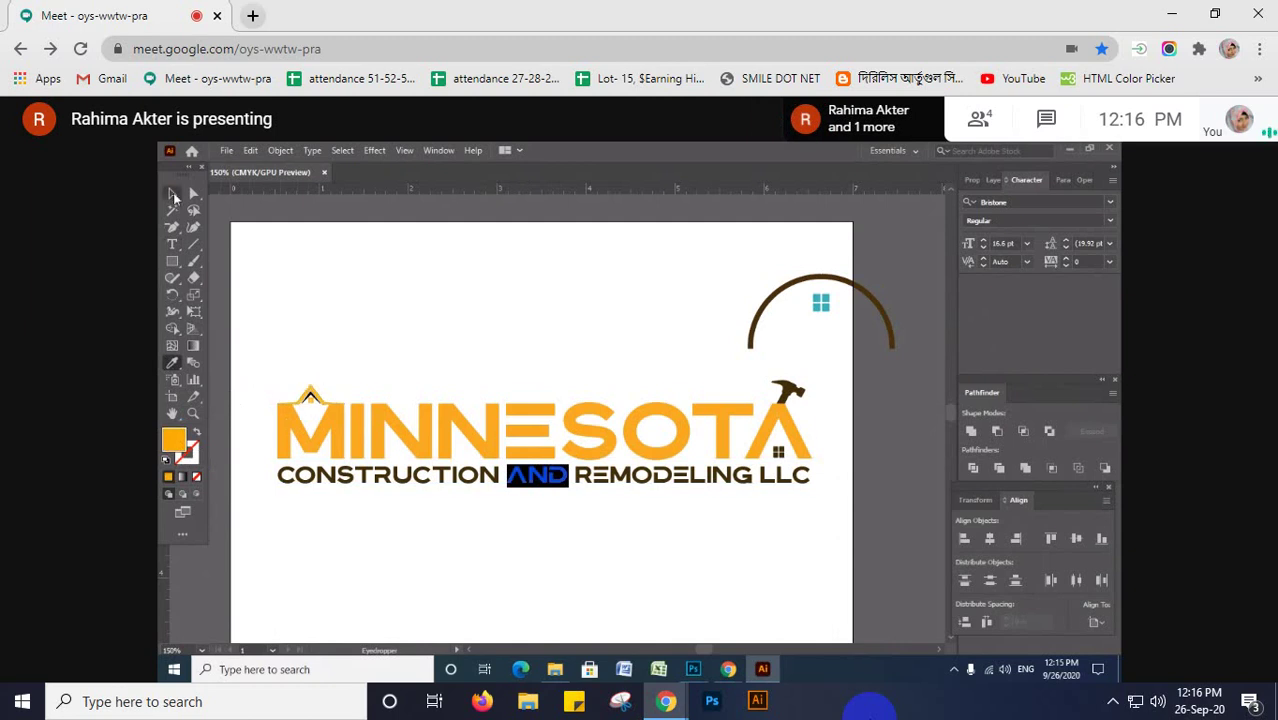
left_click(173, 196)
left_click(283, 292)
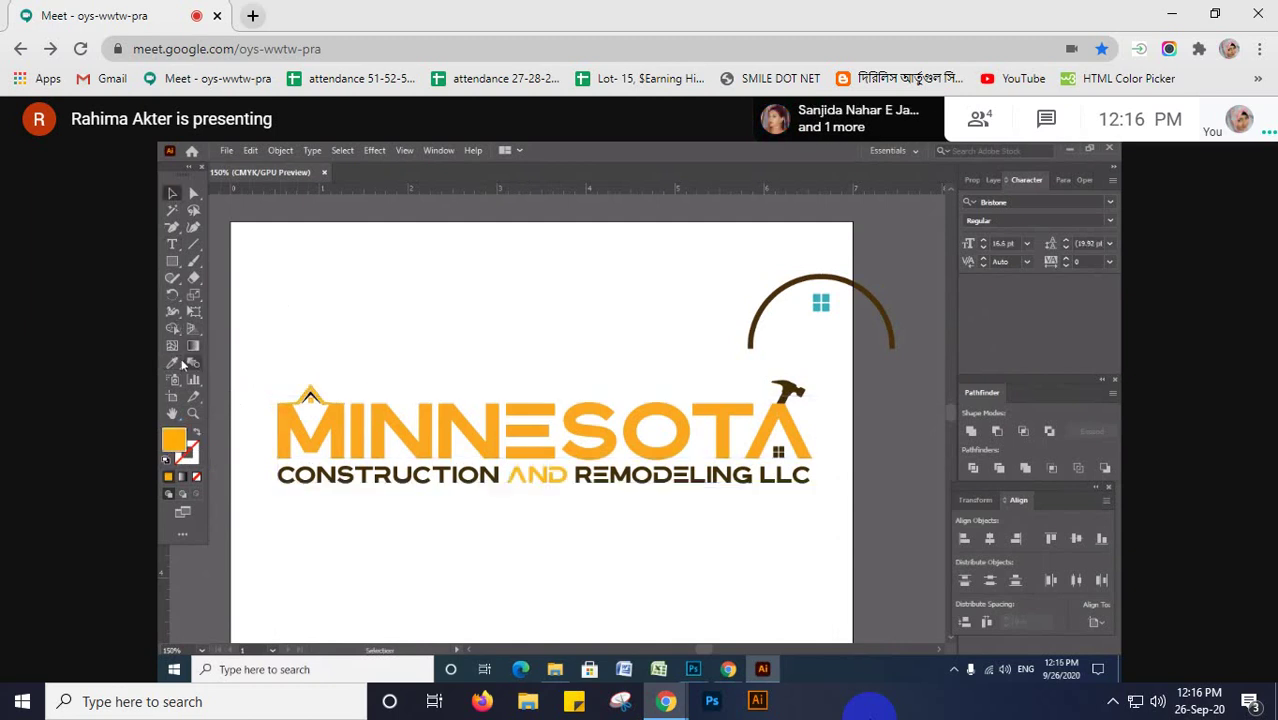
- Select the text of the word CONSTRUCTION and change its fill to near-black 070707
left_click(172, 244)
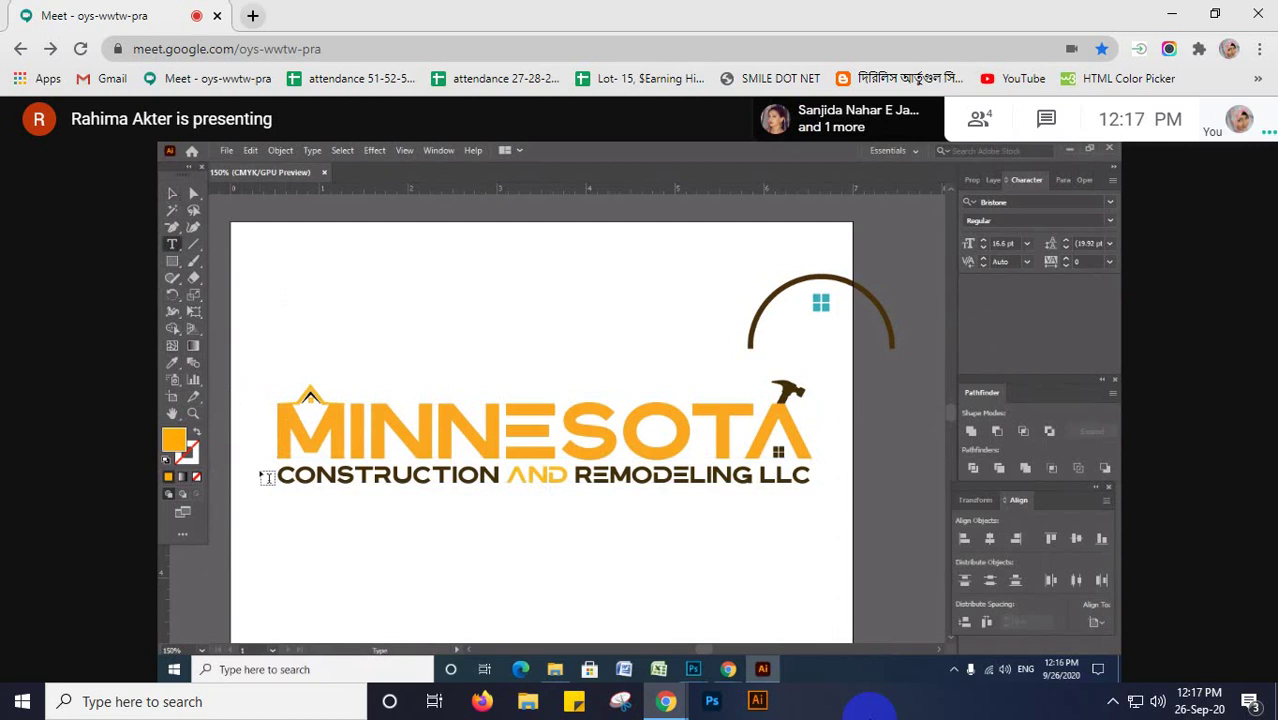
left_click(278, 472)
left_click_drag(279, 472, 497, 481)
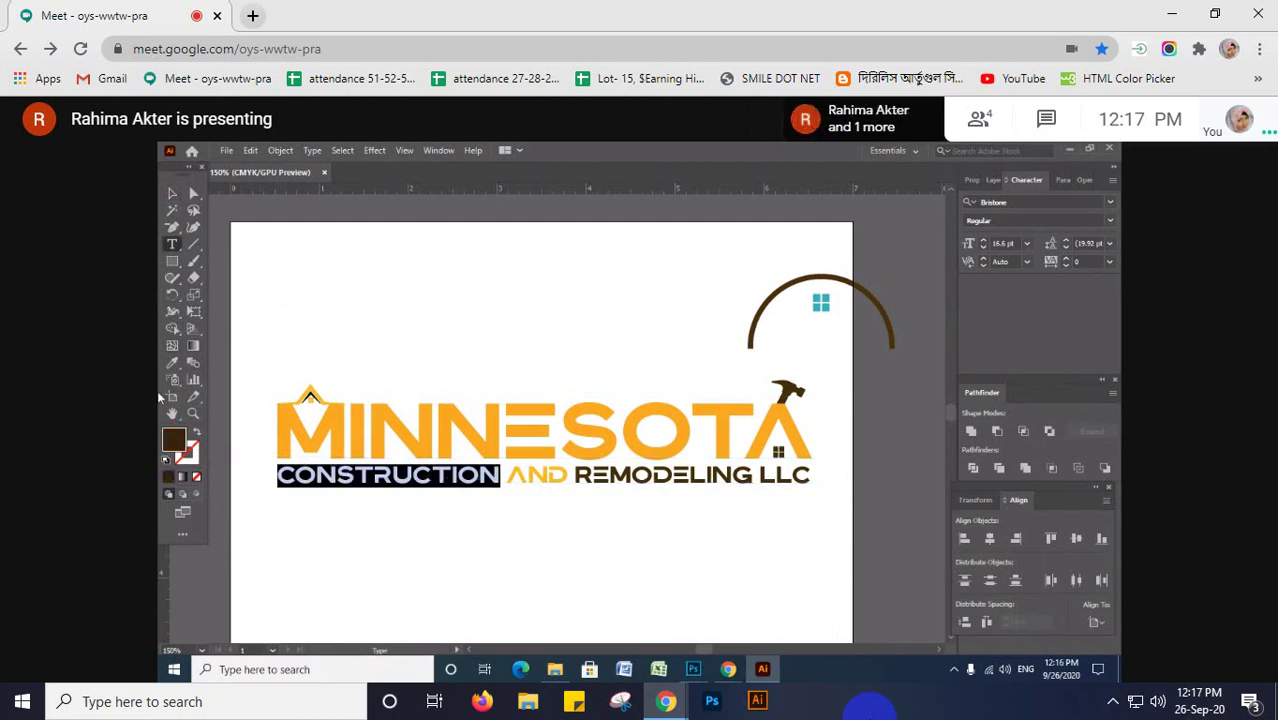
double_click(178, 441)
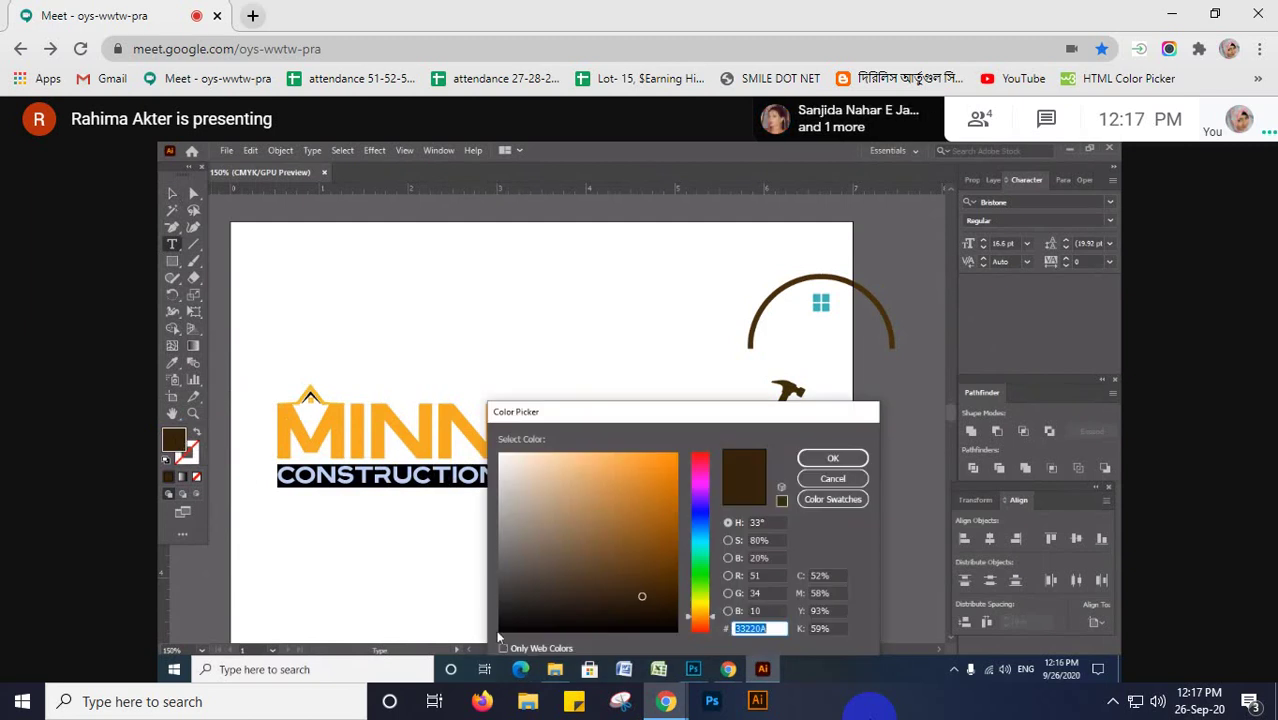
left_click(832, 458)
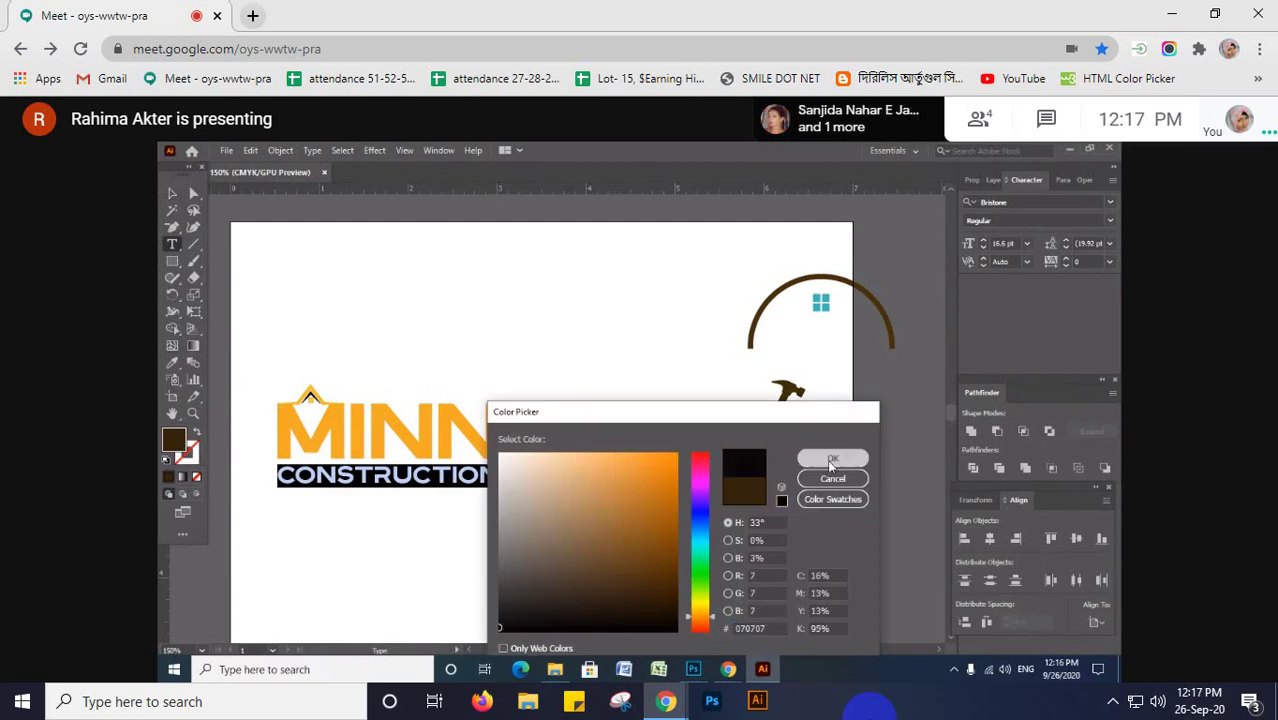
left_click(174, 194)
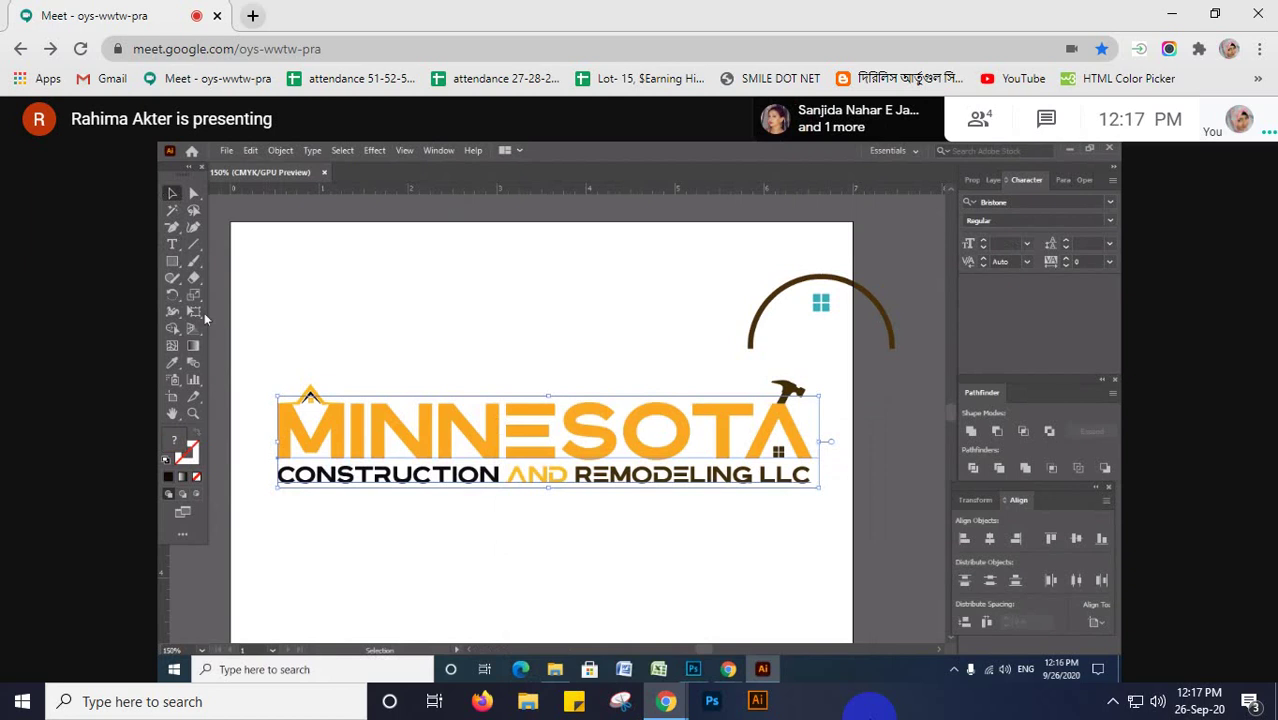
- Recolor the words REMODELING LLC with the near-black of CONSTRUCTION using the Eyedropper, and clear the selection
left_click(173, 245)
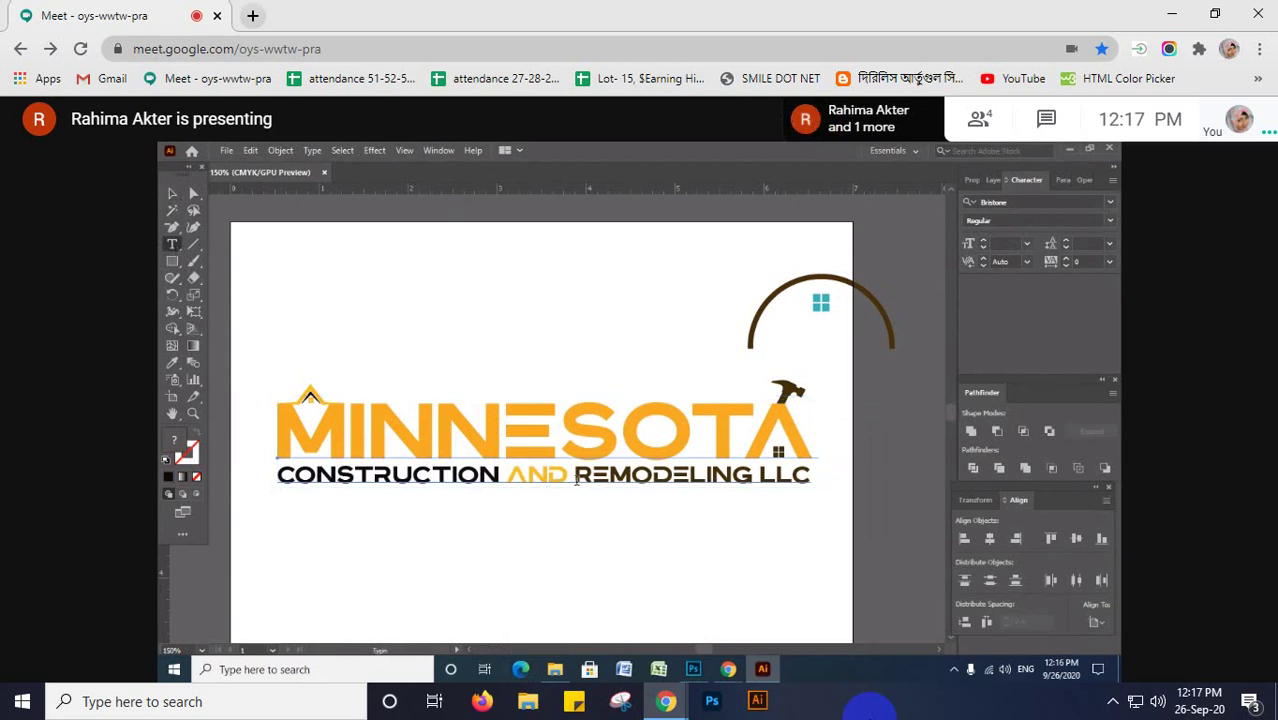
left_click_drag(575, 482, 804, 496)
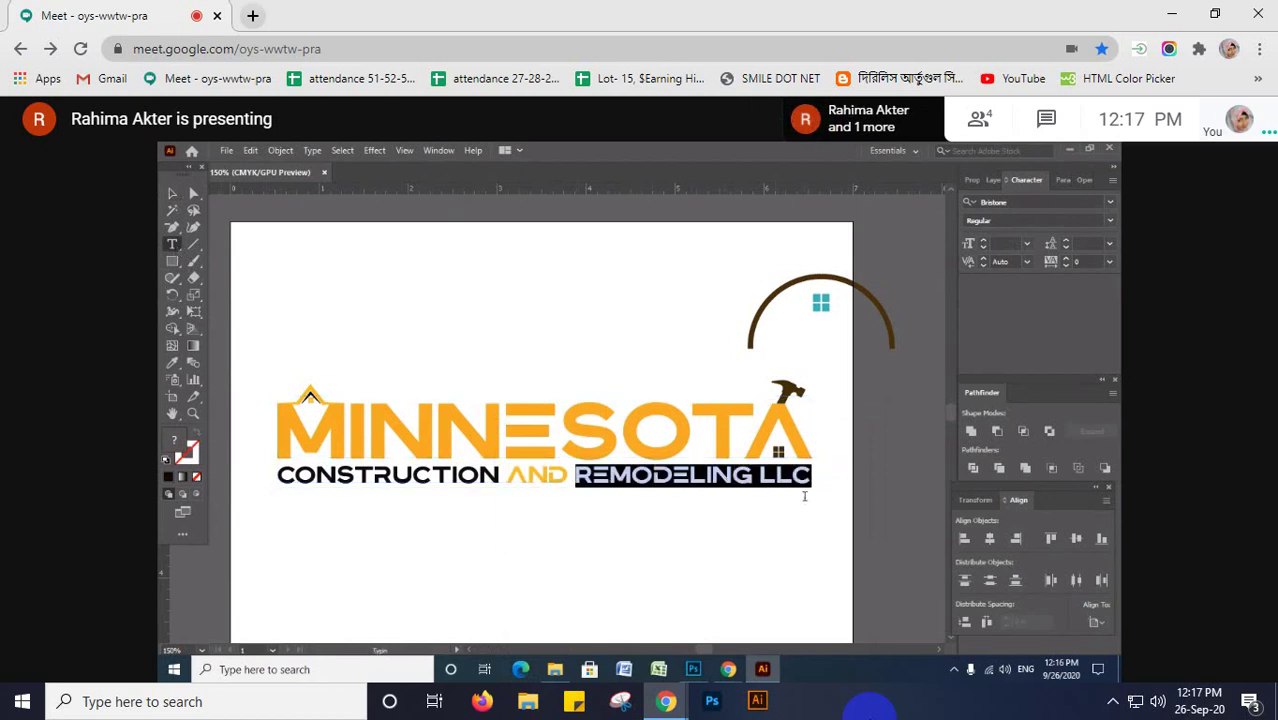
left_click(172, 362)
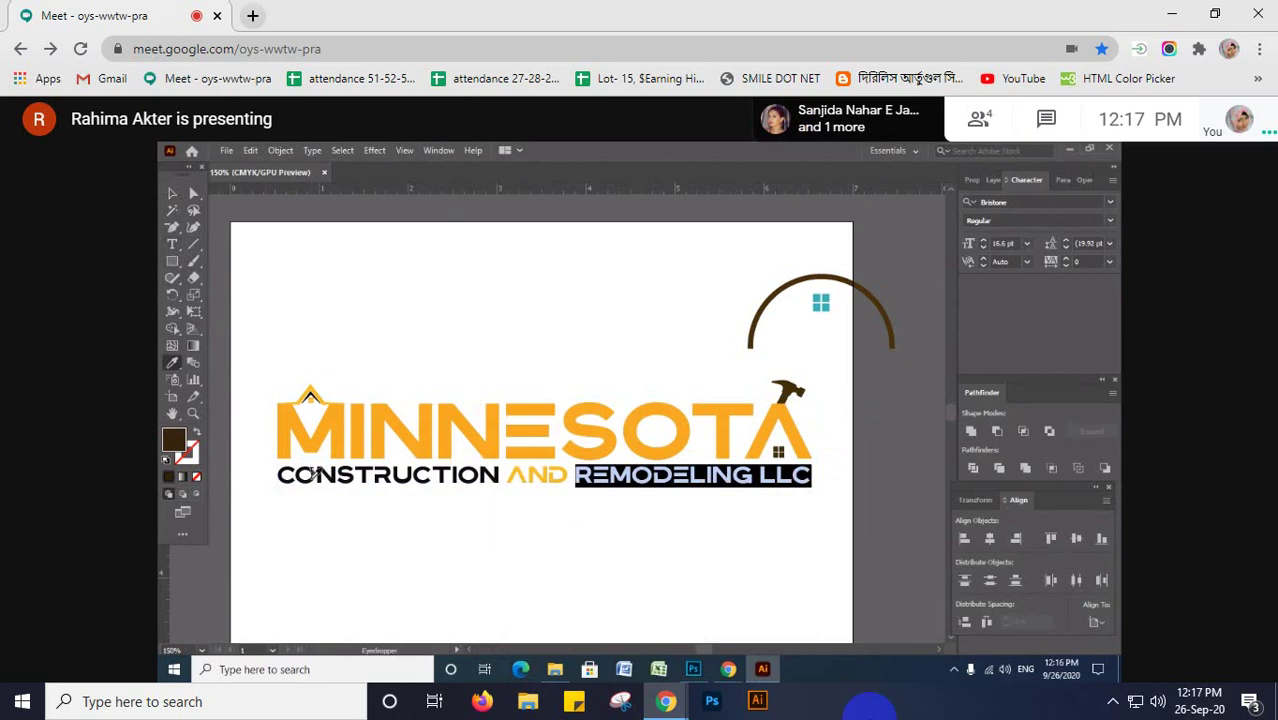
left_click(311, 476)
left_click(172, 193)
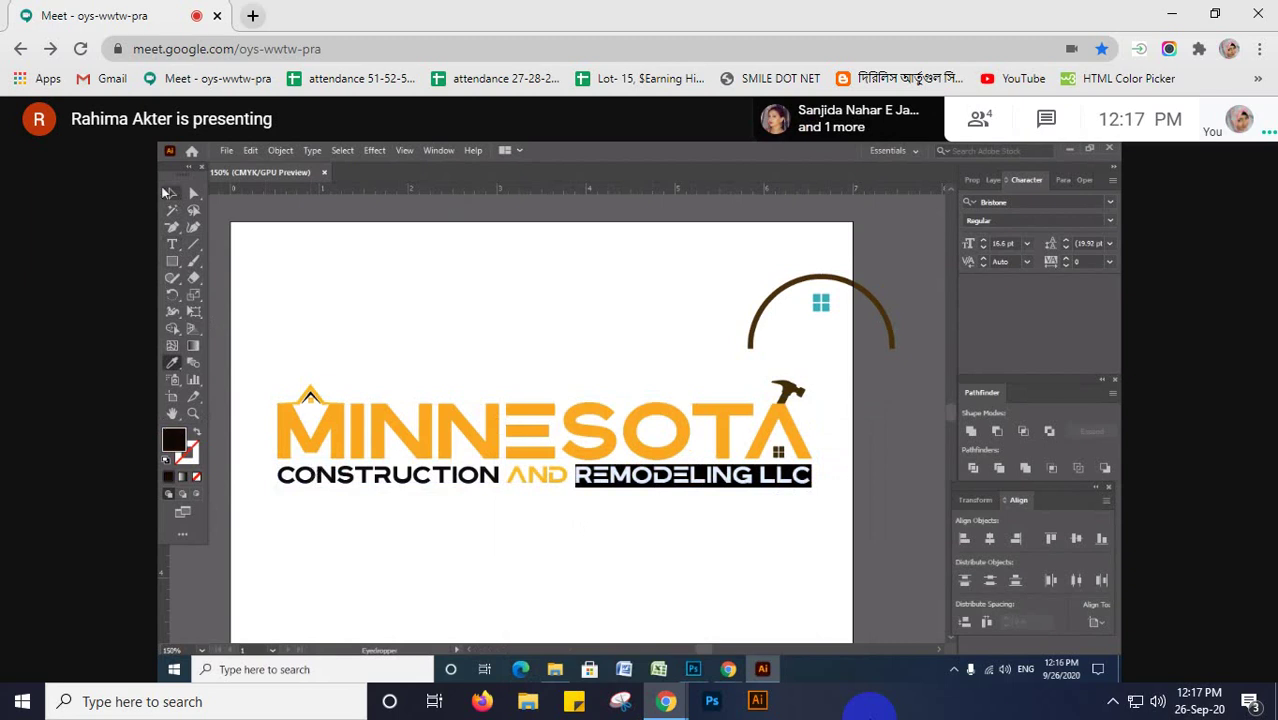
left_click(318, 263)
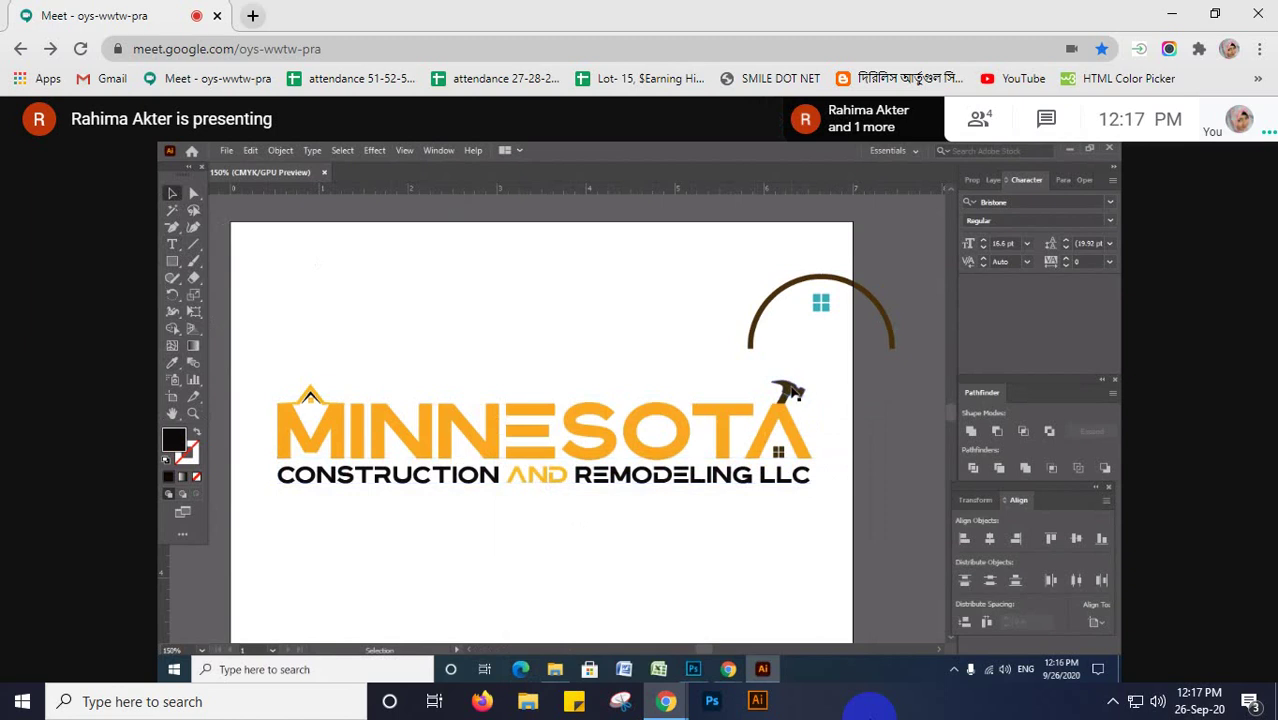
- Ungroup the logo's nested groups until the hammer on the final A and the window below it are separate objects
left_click(793, 392)
right_click(793, 392)
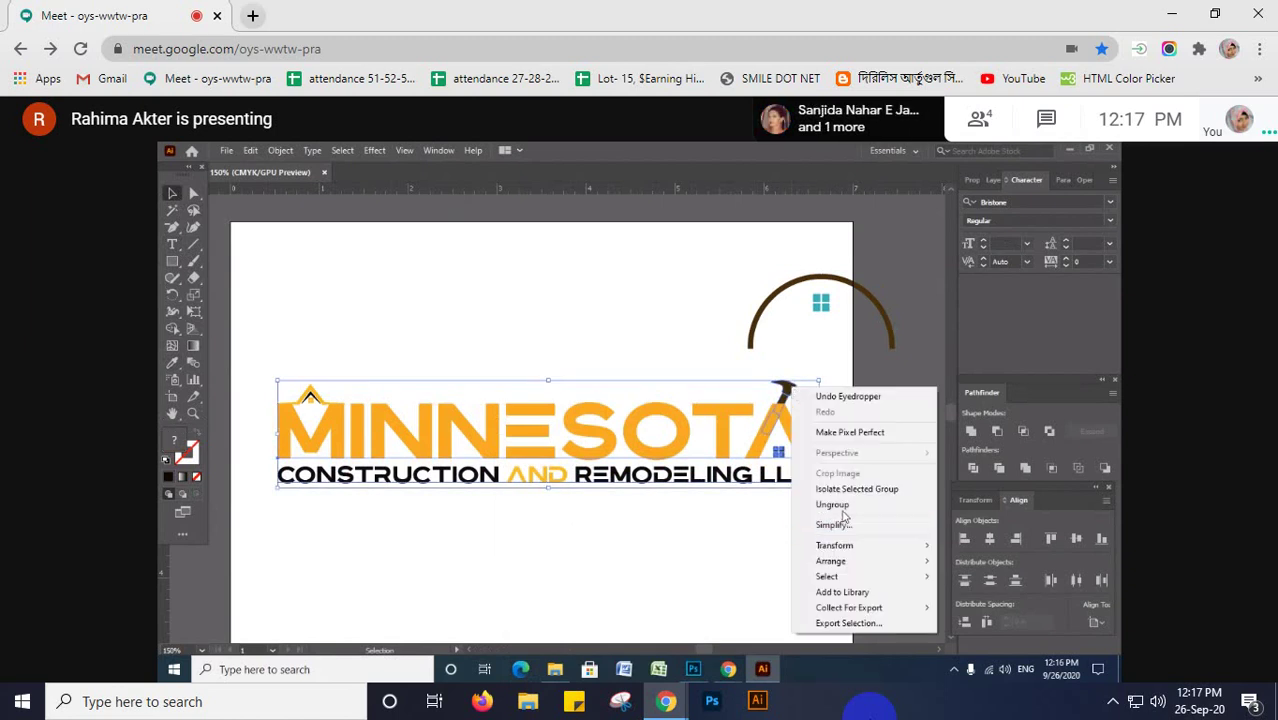
left_click(820, 509)
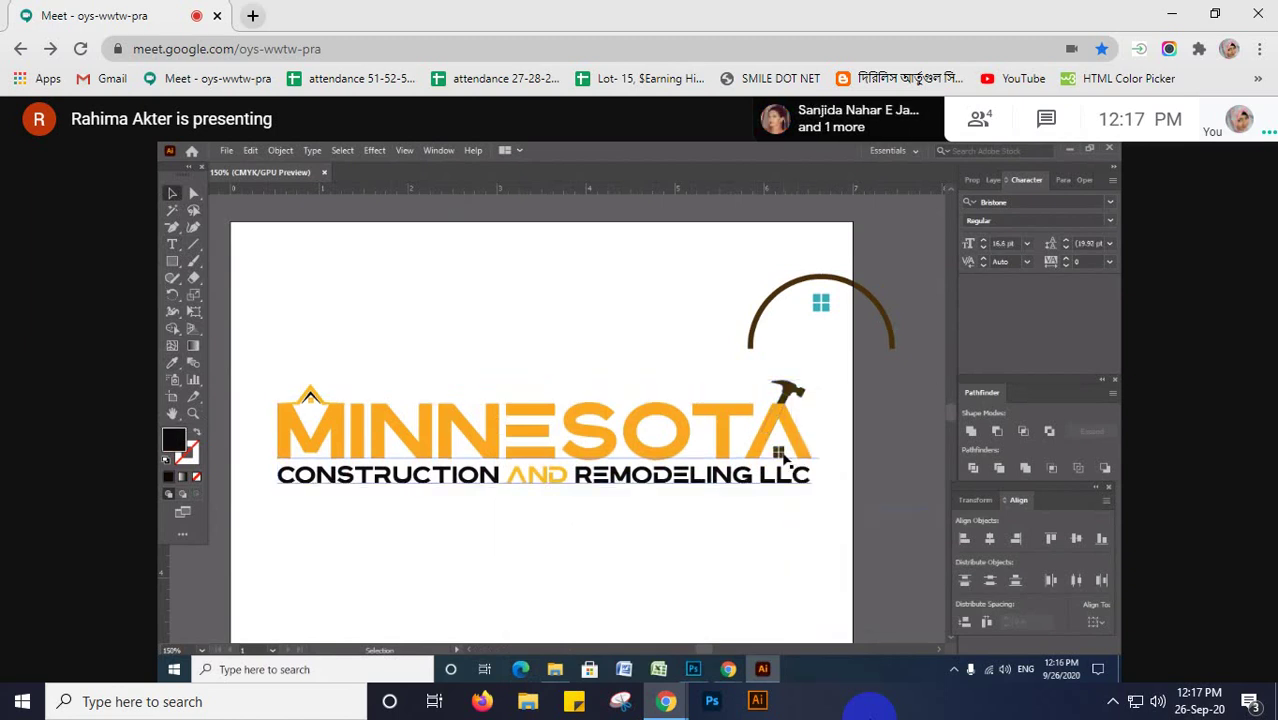
left_click(794, 395)
right_click(794, 395)
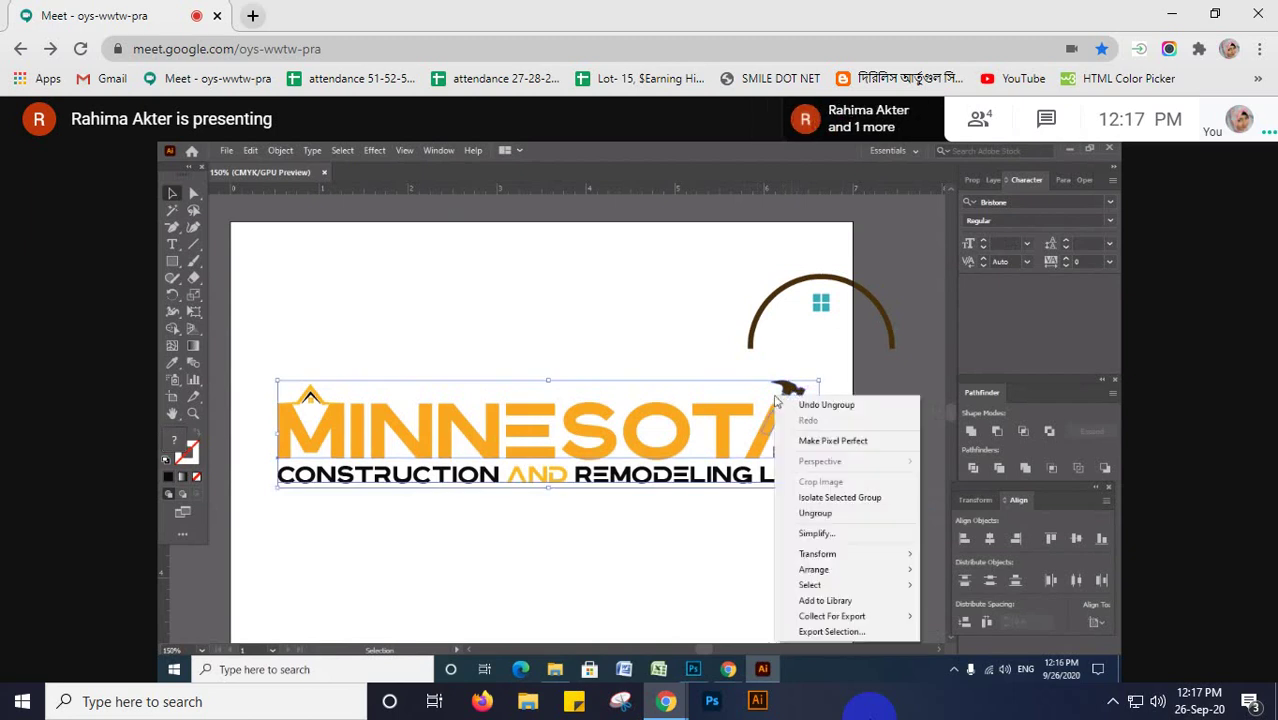
left_click(822, 500)
left_click(741, 554)
- Recolor the hammer on the final A with the tagline's near-black using the Eyedropper, and clear the selection
left_click(797, 398)
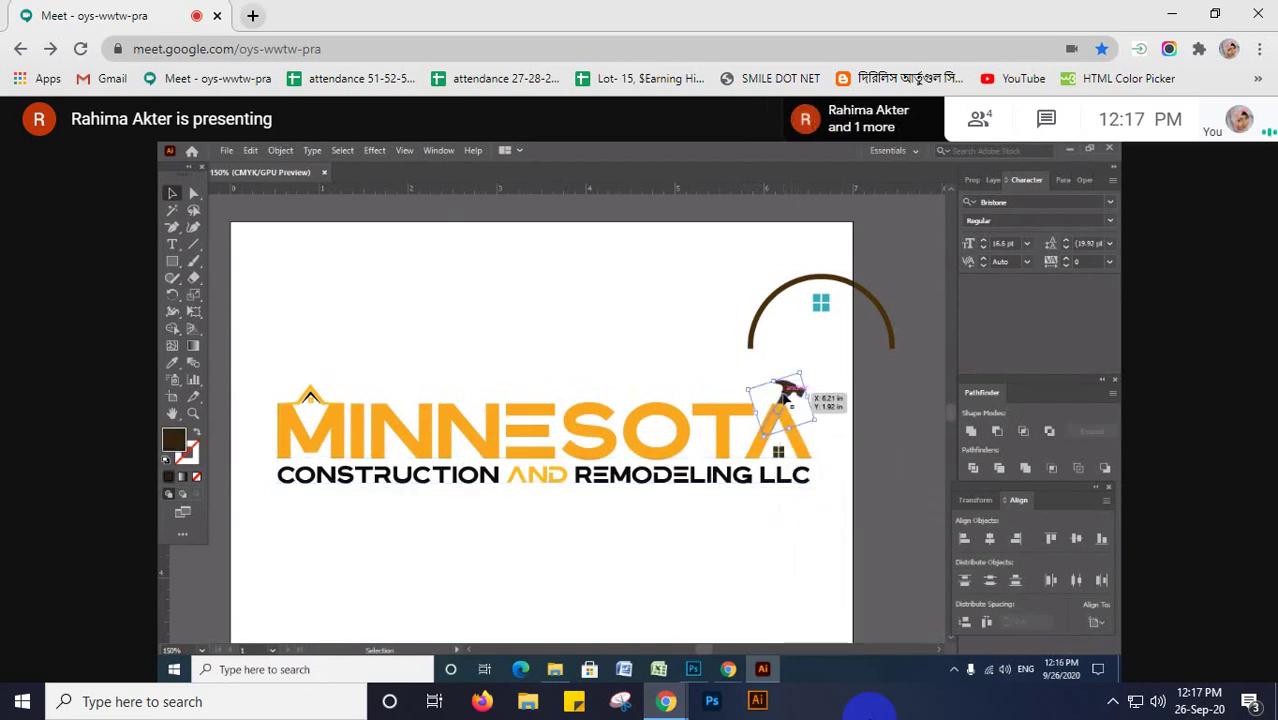
left_click(172, 366)
left_click(292, 466)
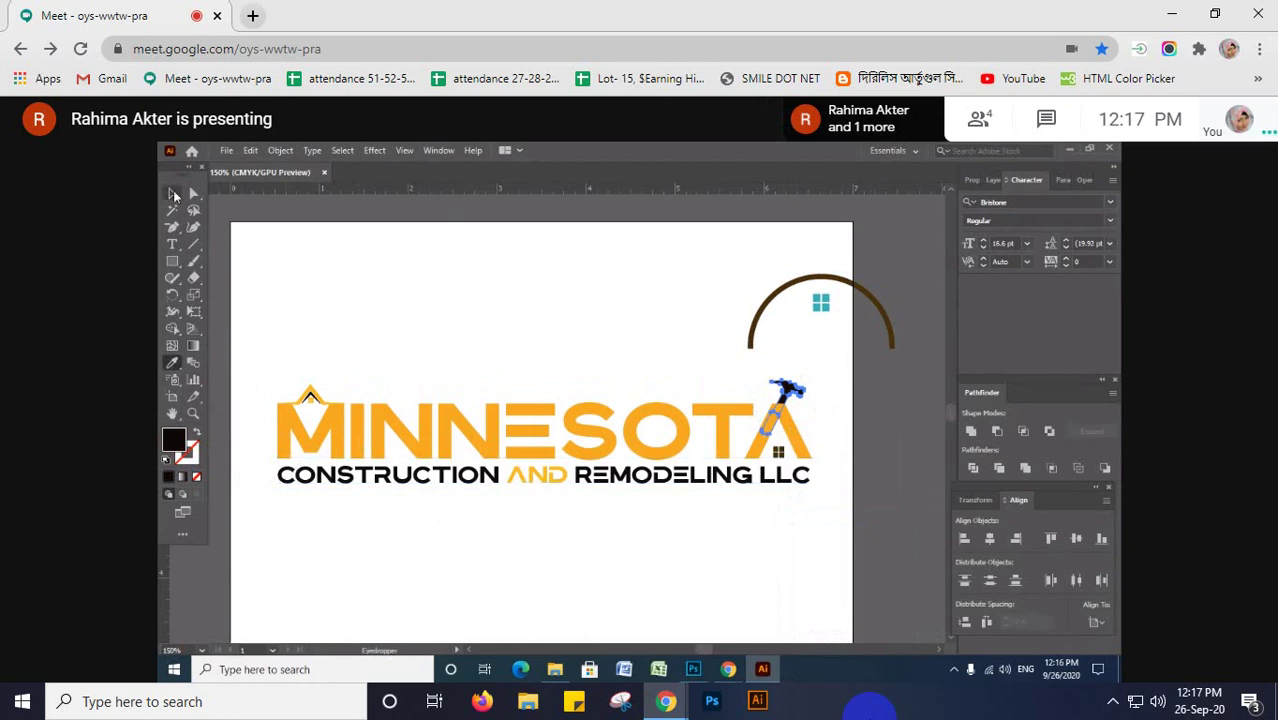
left_click(172, 193)
left_click(318, 278)
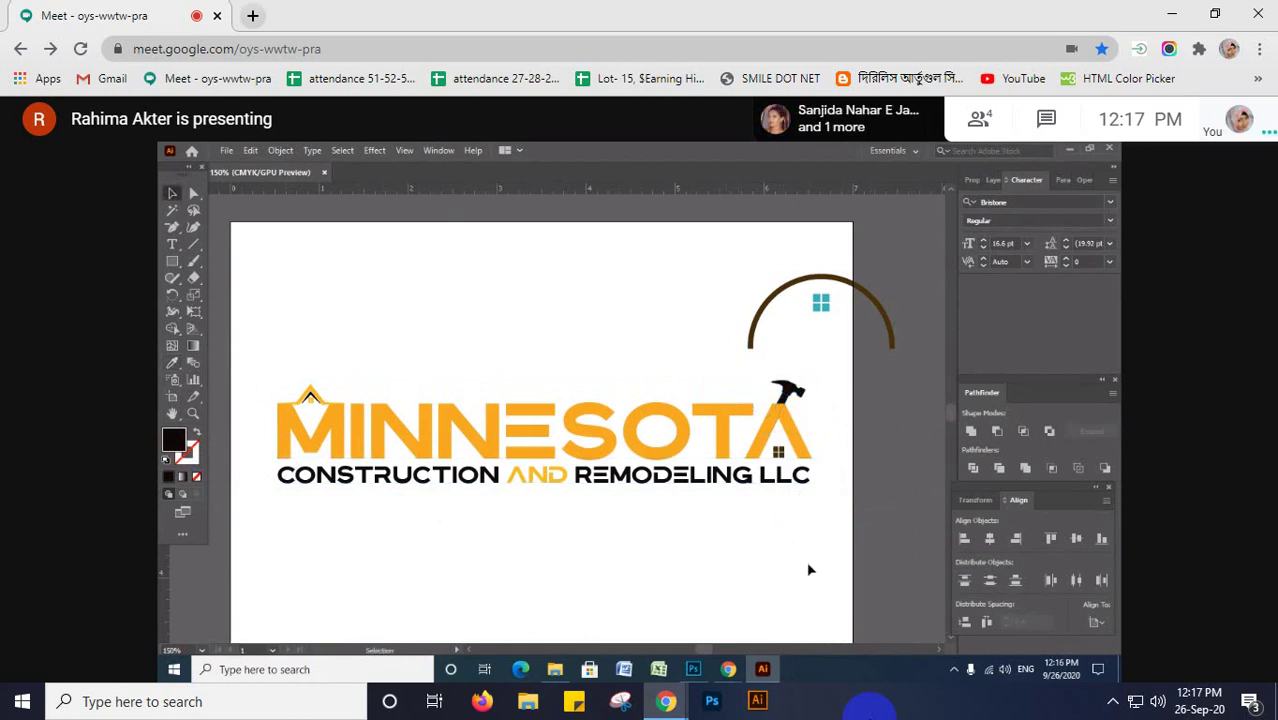
- Recolor the small window inside the final A with the hammer's black using the Eyedropper, and clear the selection
left_click(784, 458)
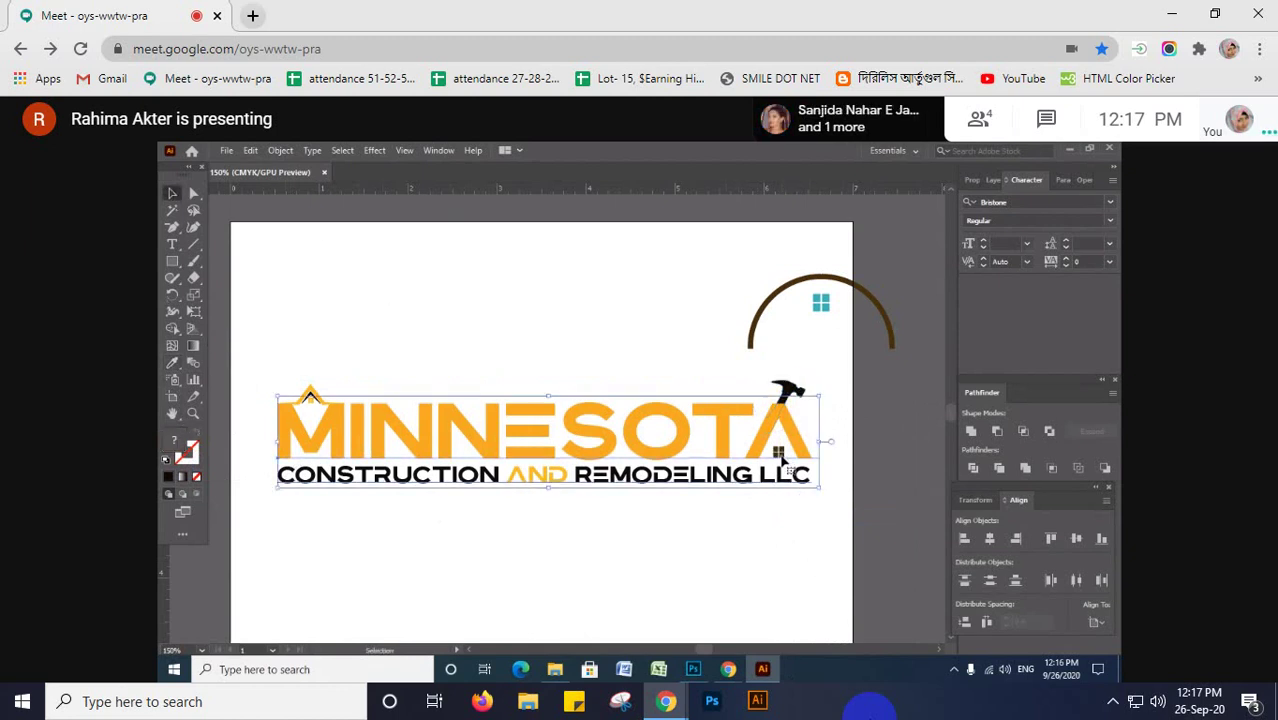
left_click(770, 529)
left_click(753, 469)
left_click(746, 471)
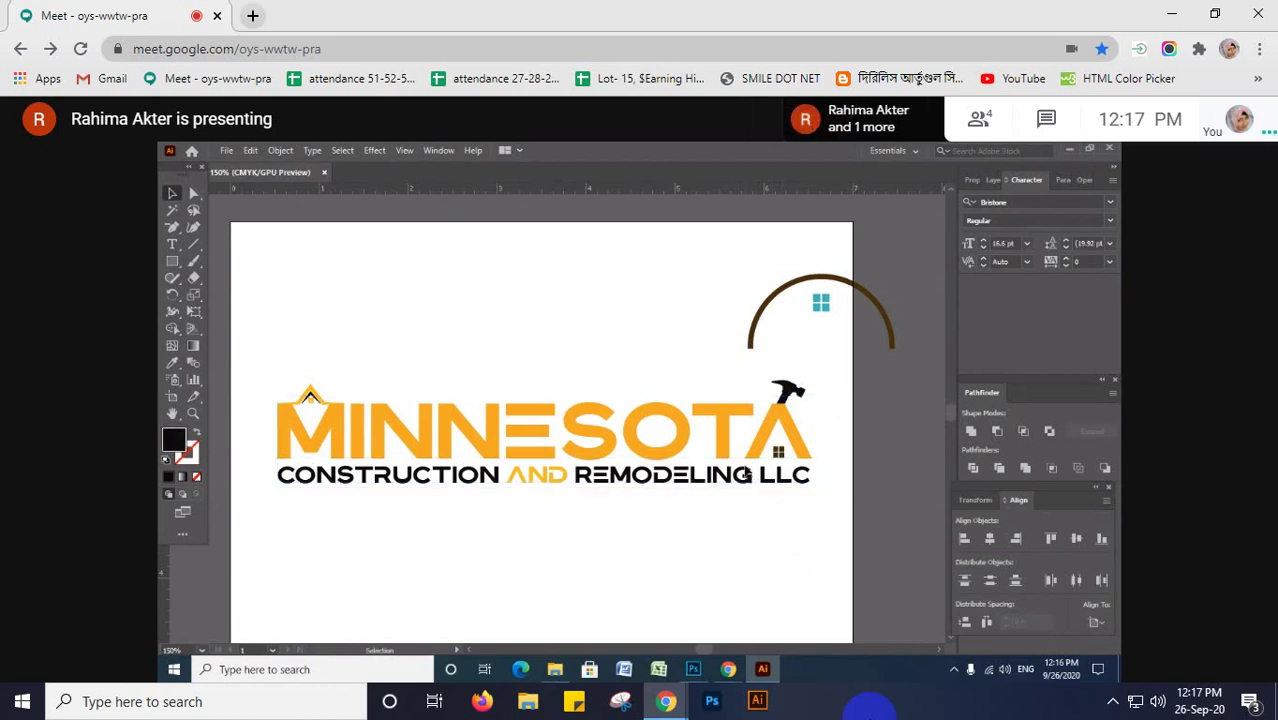
scroll(747, 474, "up", 1)
left_click(779, 467)
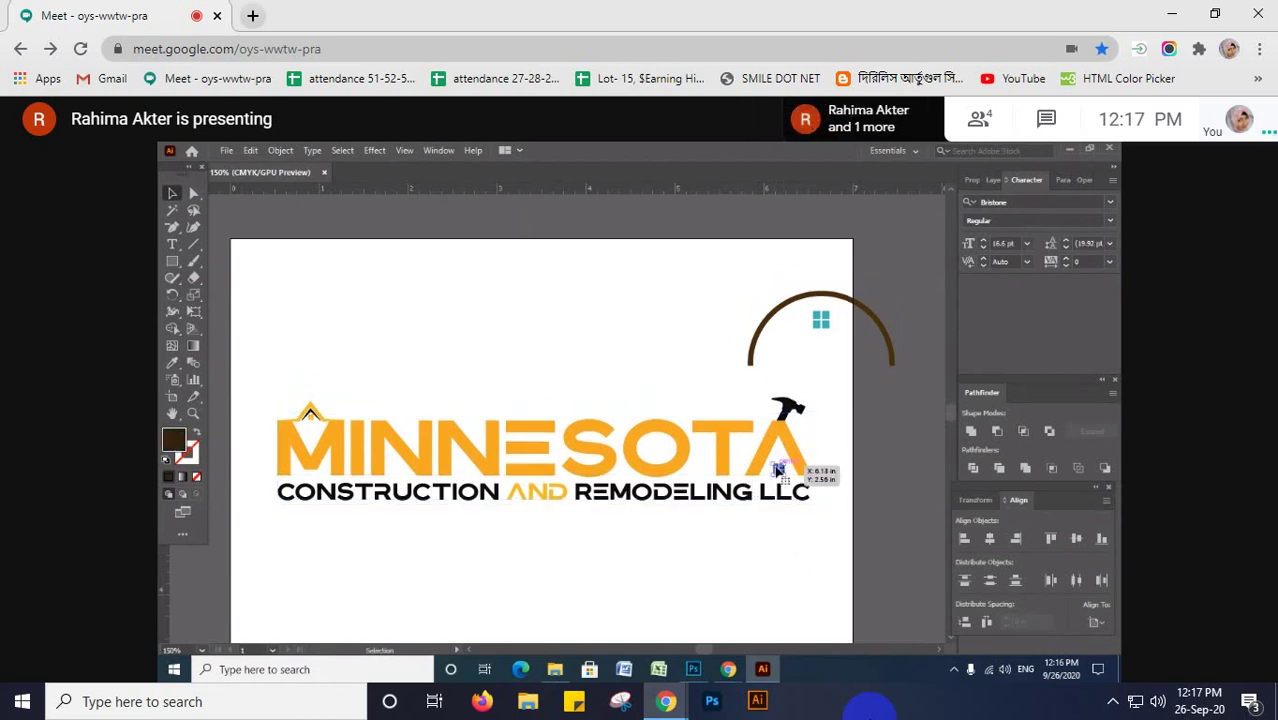
left_click(172, 364)
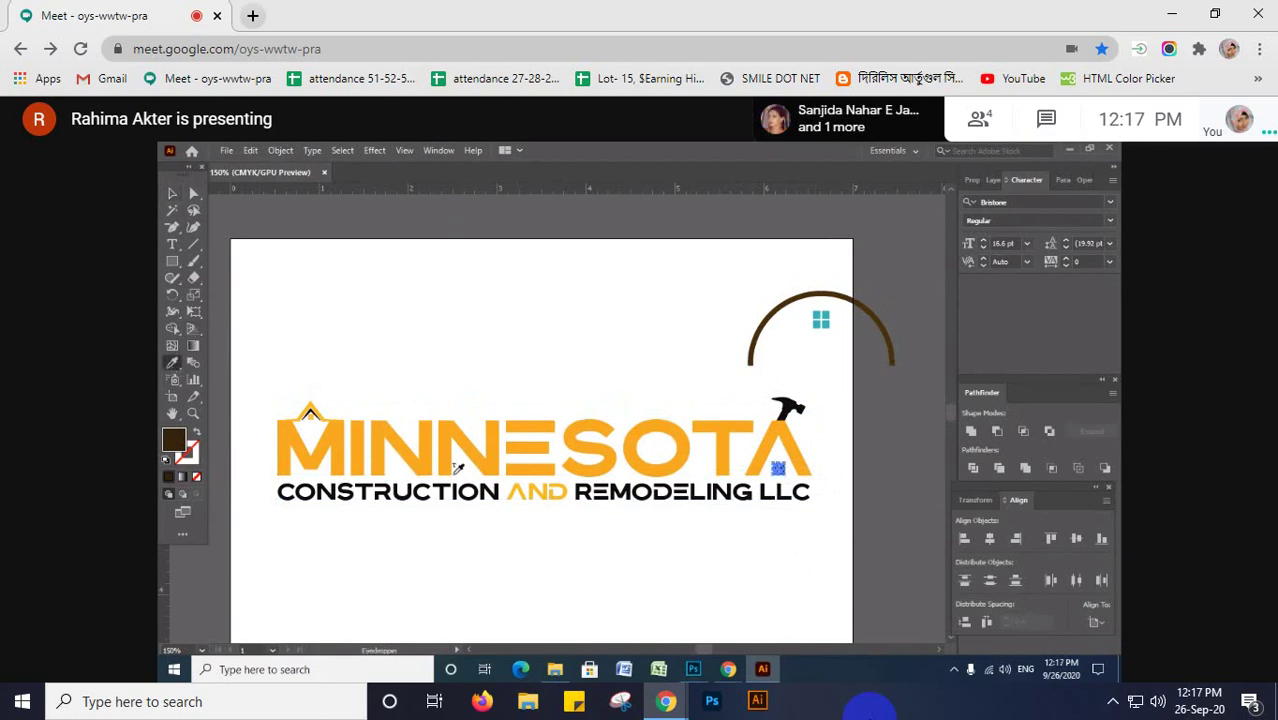
left_click(786, 407)
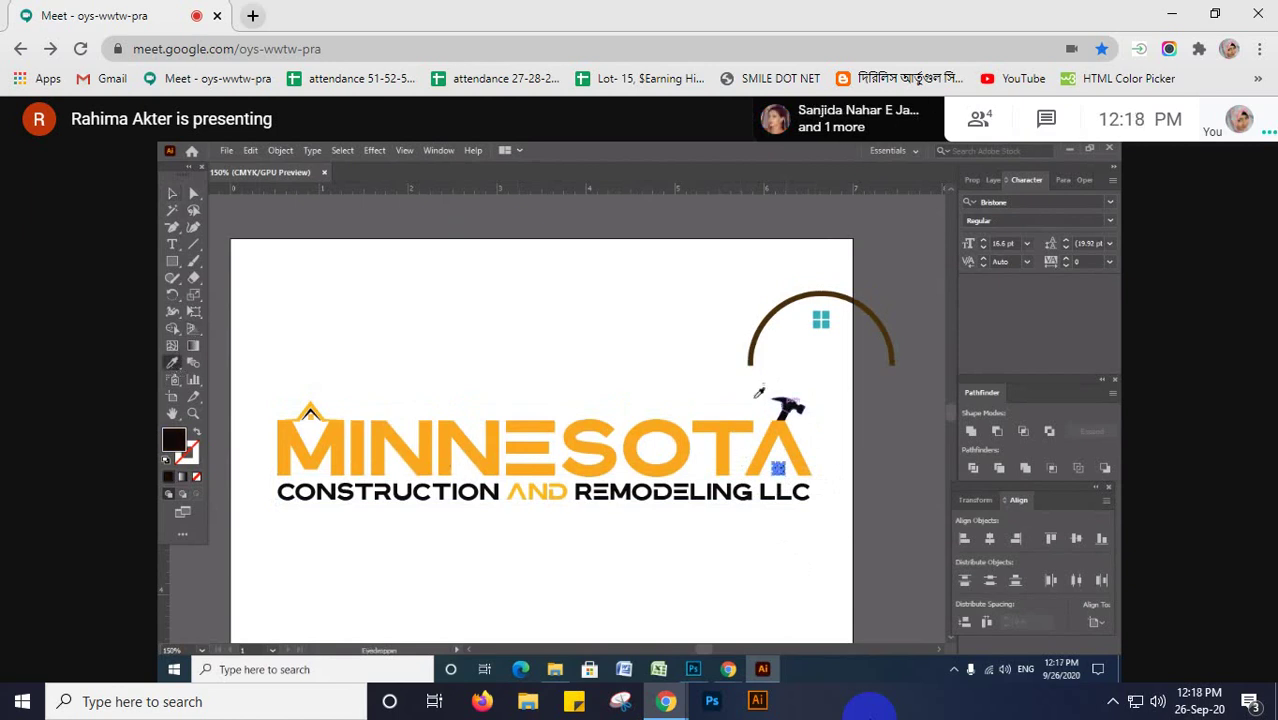
key("v")
left_click(384, 312)
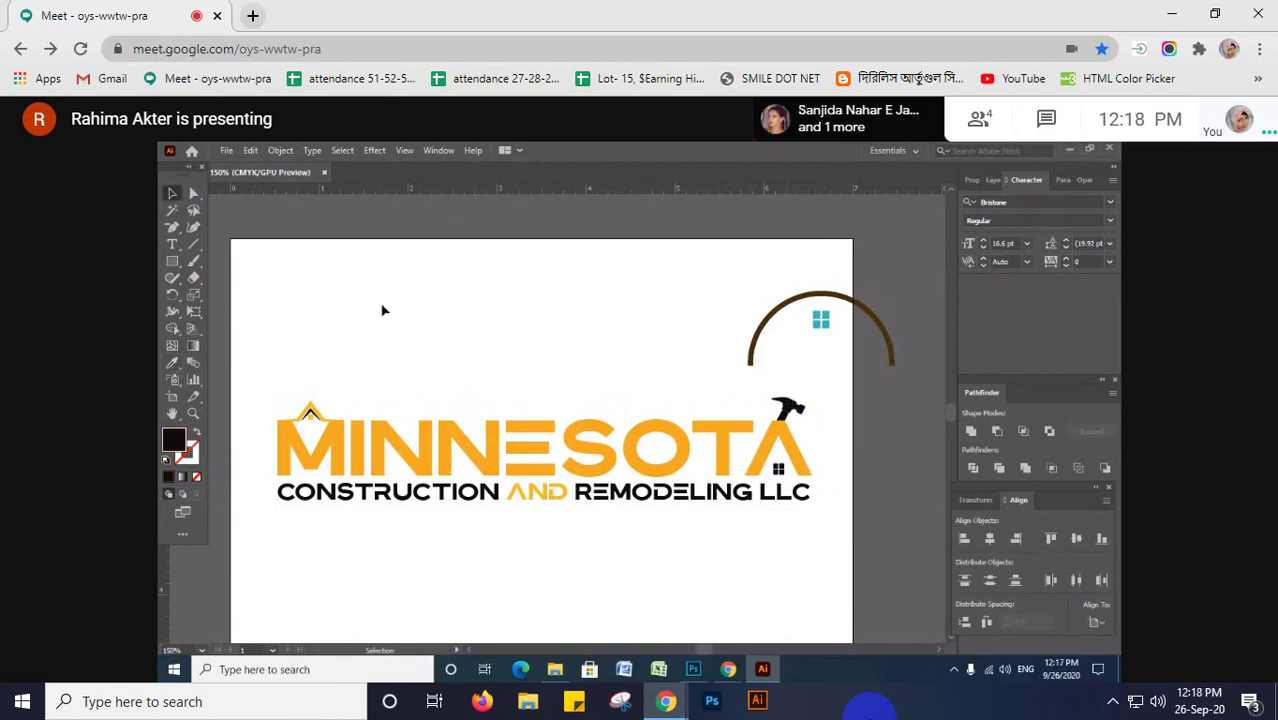
- Paste the copied purple and gray house-and-hammer icon onto the artboard and deselect it
scroll(390, 320, "down", 2)
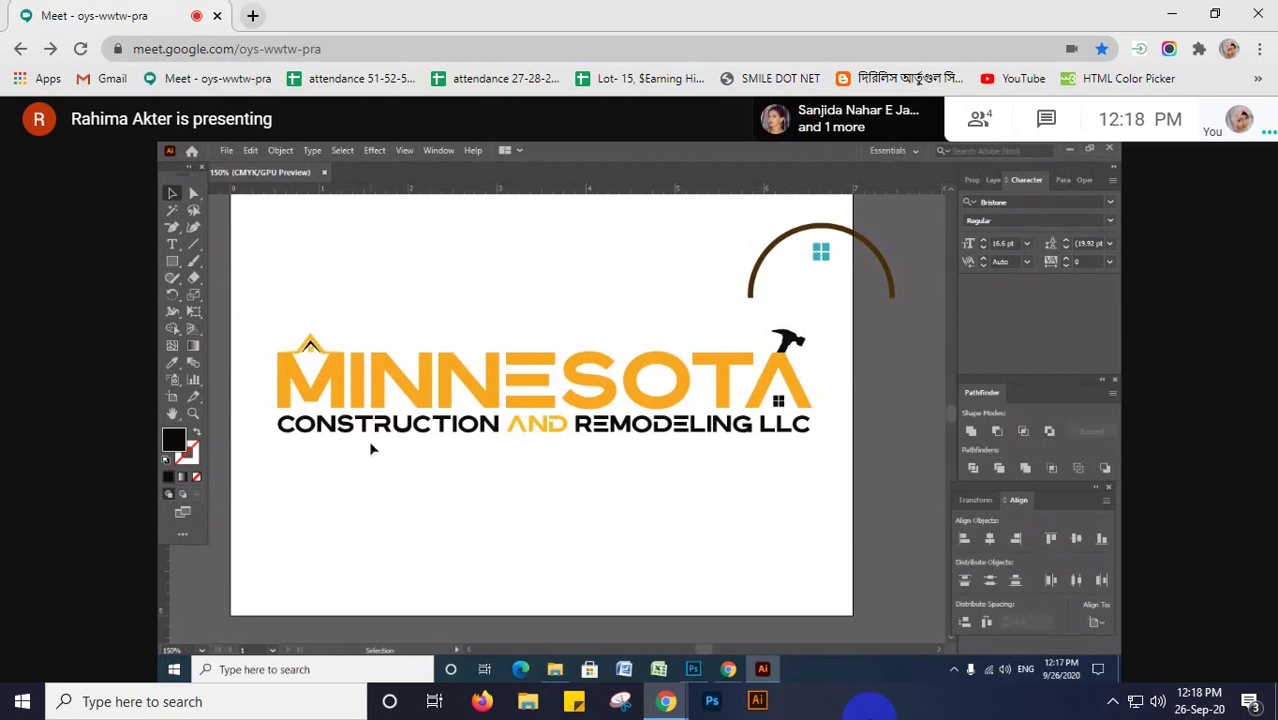
key("a")
key("v")
left_click(555, 428)
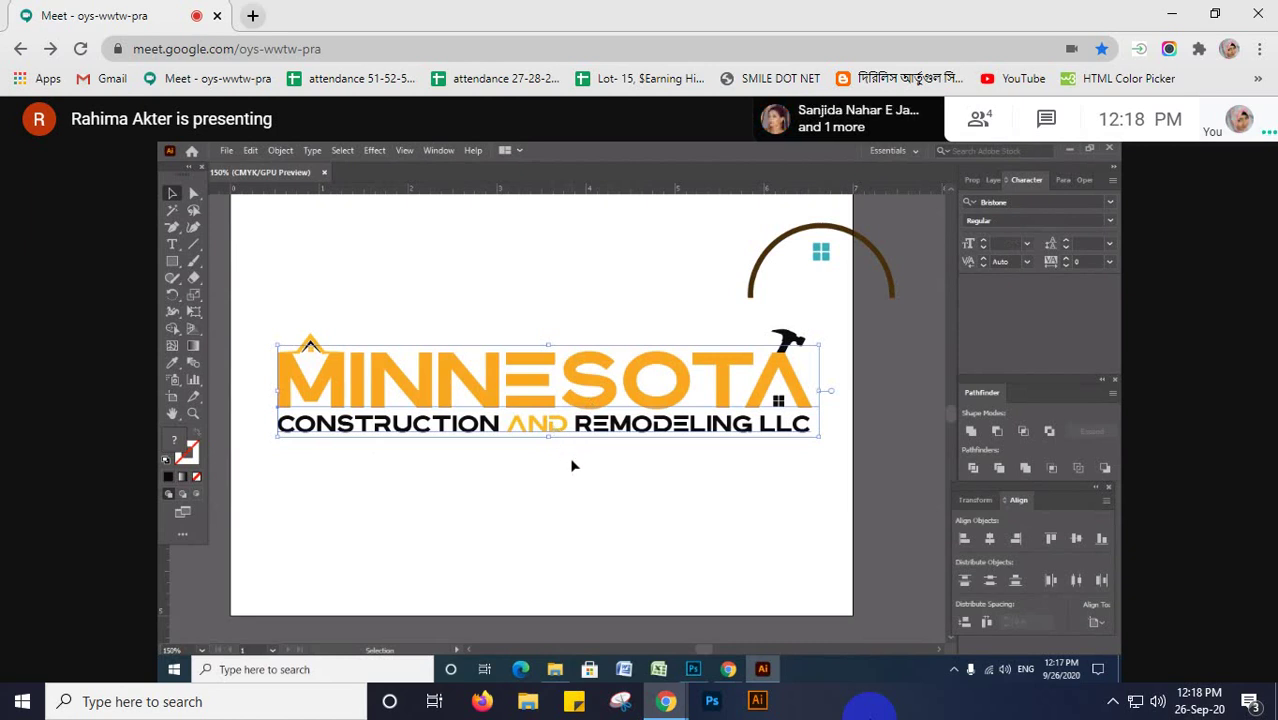
key("a")
key("ctrl+v")
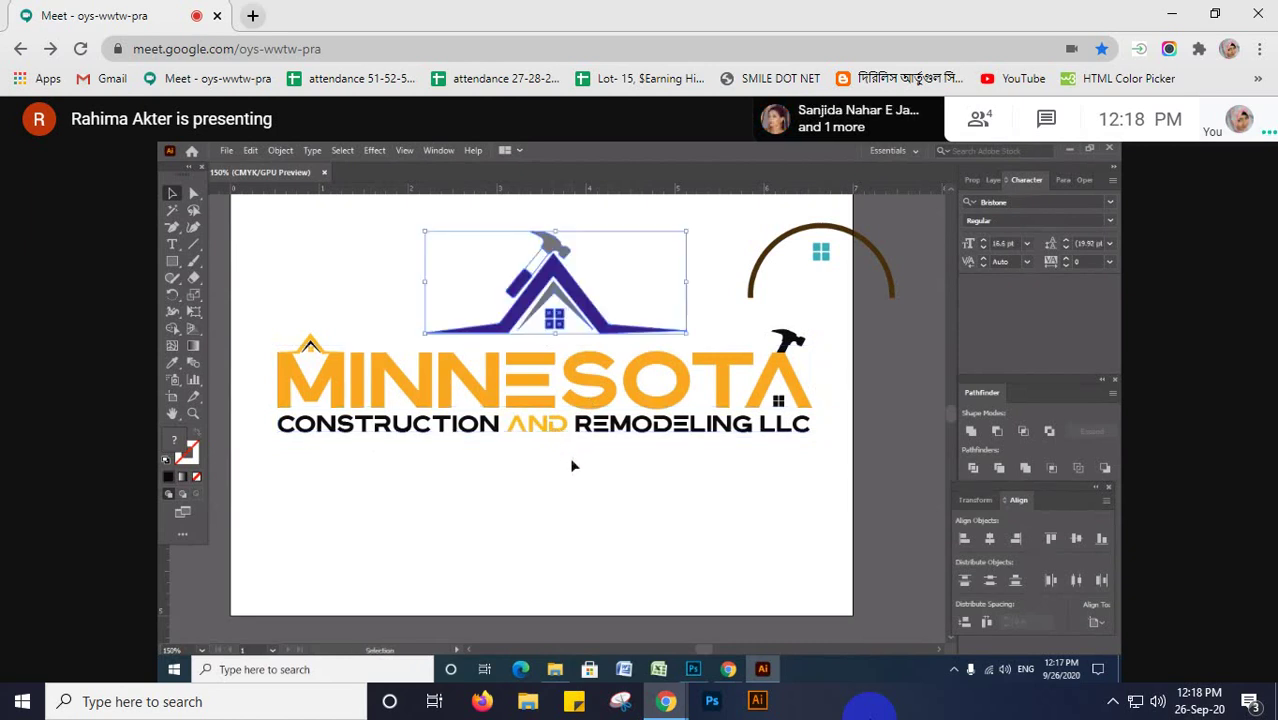
scroll(590, 490, "up", 1)
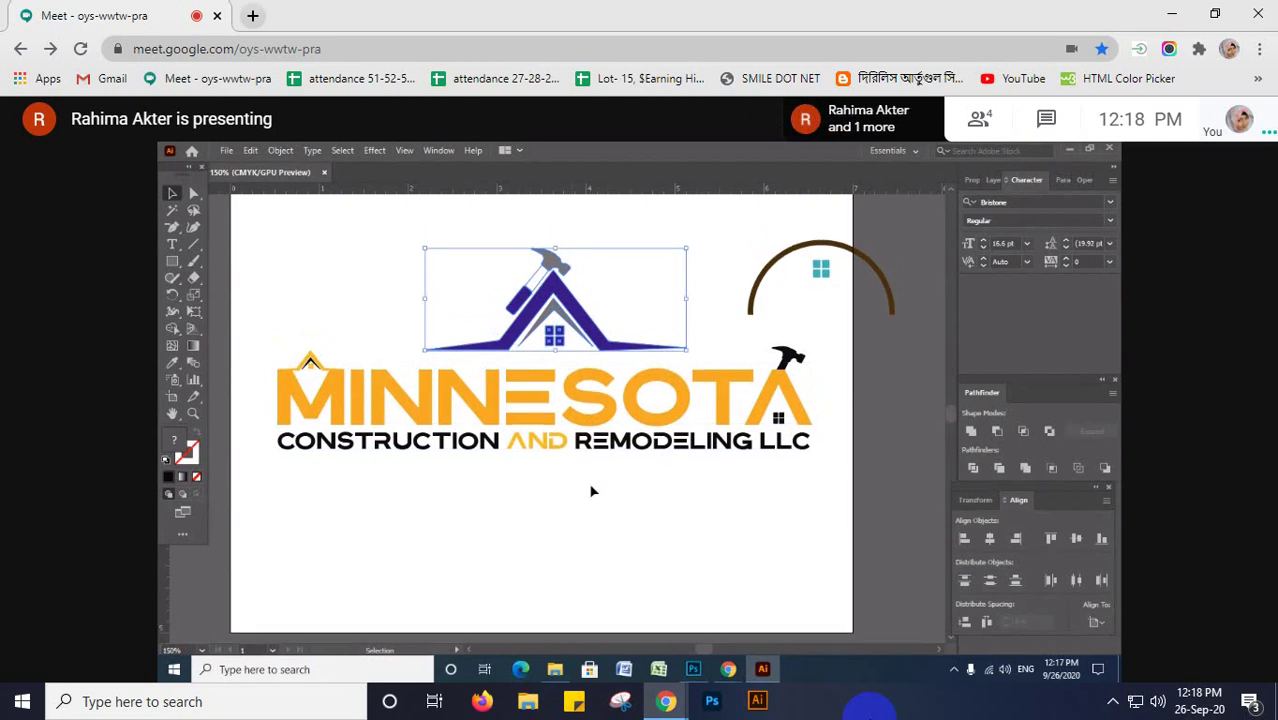
left_click(590, 490)
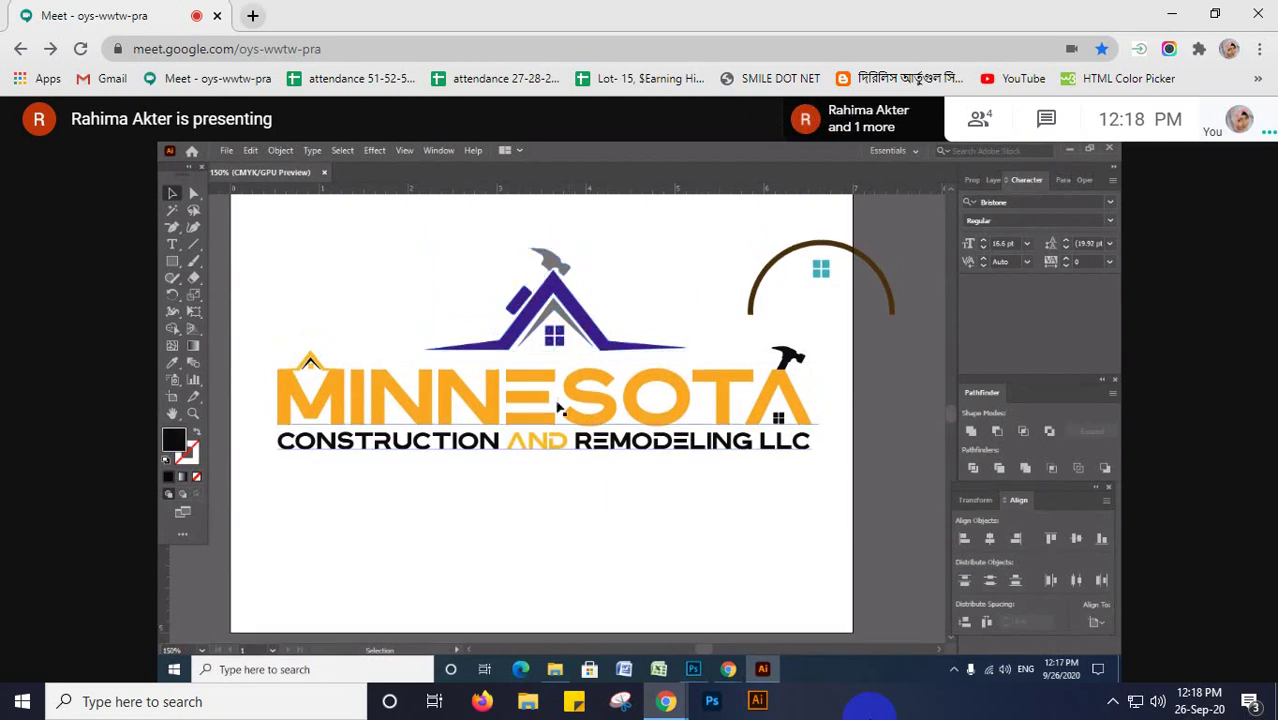
- Move the pasted house-and-hammer icon upward, leaving a clear gap above the MINNESOTA wordmark
left_click(556, 303)
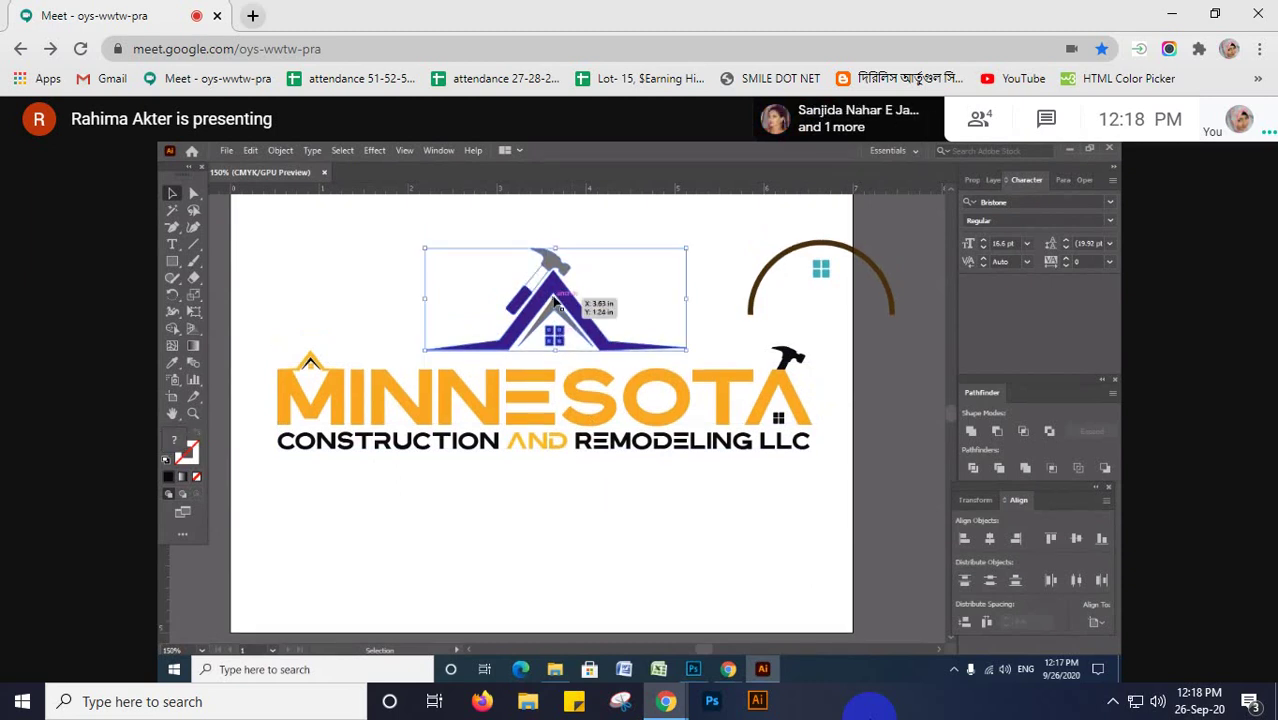
left_click_drag(556, 303, 551, 265)
left_click(587, 508)
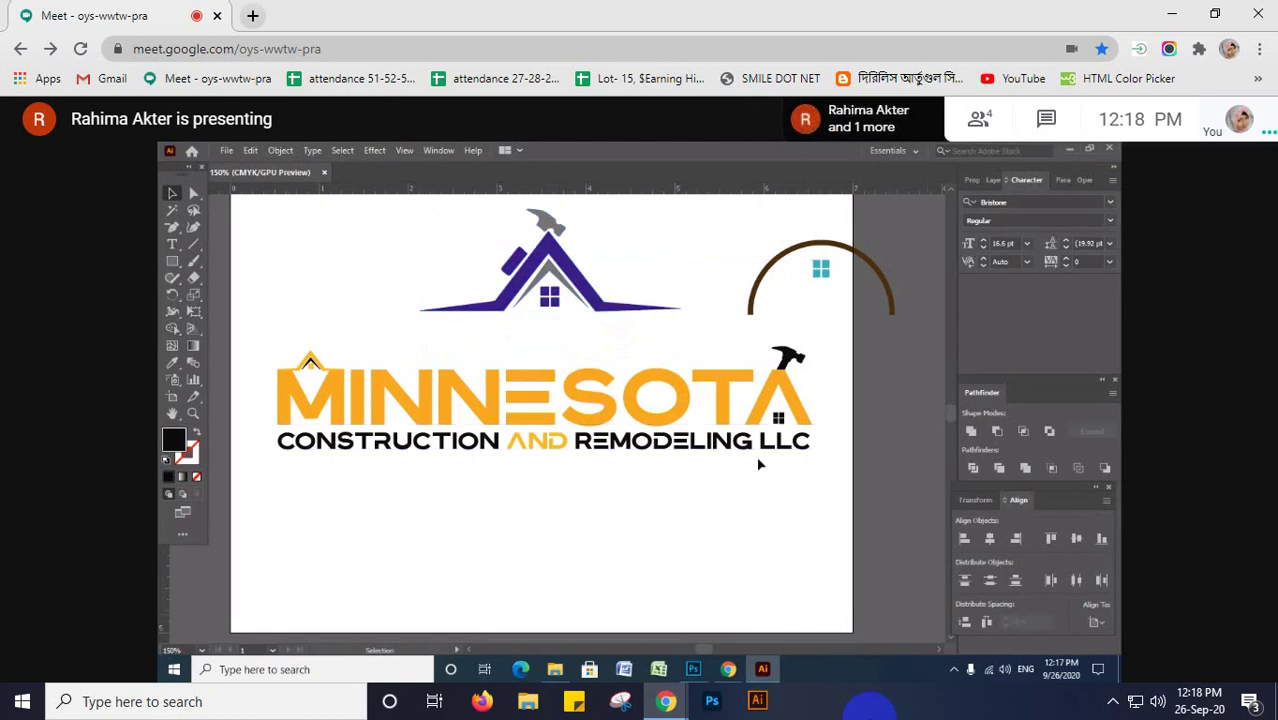
left_click_drag(549, 263, 549, 216)
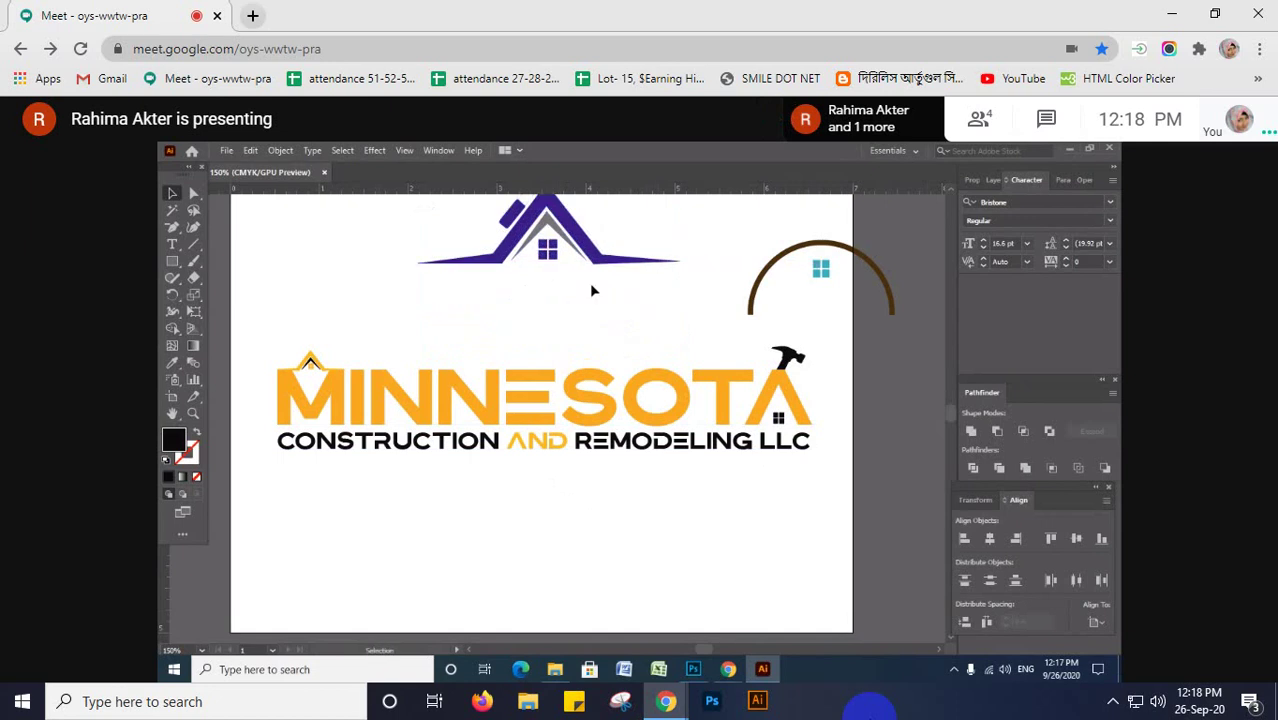
- Move the brown arc with its teal window up and outward, farther from the MINNESOTA wordmark
left_click(760, 287)
left_click_drag(830, 283, 854, 230)
key("a")
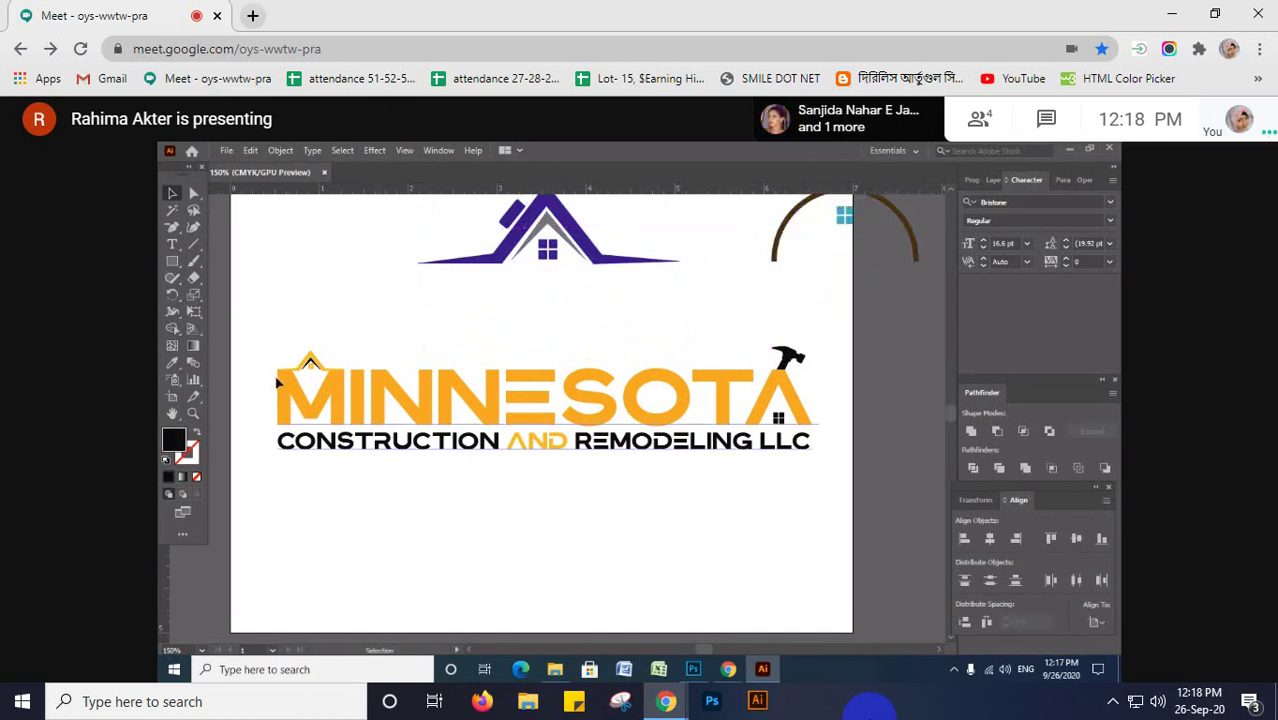
- Select the complete orange and black Minnesota logo, including roof, hammer, window and tagline, and group it
key("ctrl+plus")
key("ctrl+plus")
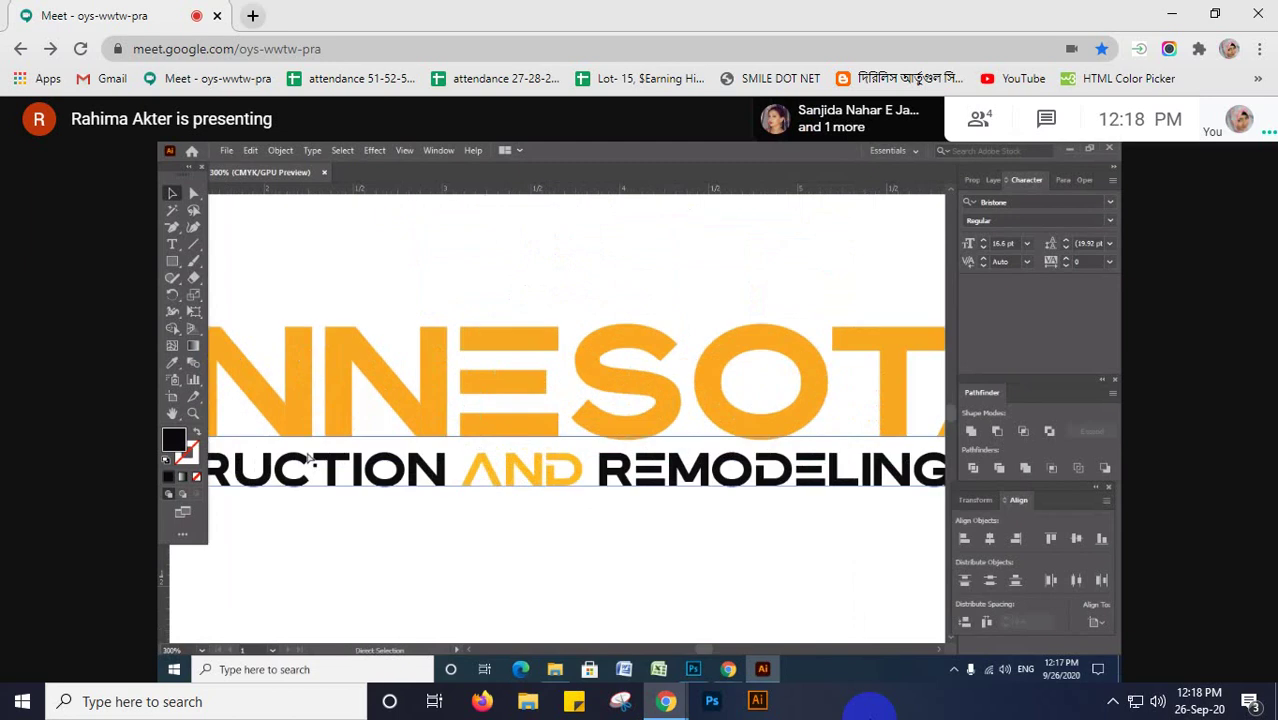
key("ctrl+plus")
left_click_drag(427, 528, 408, 505)
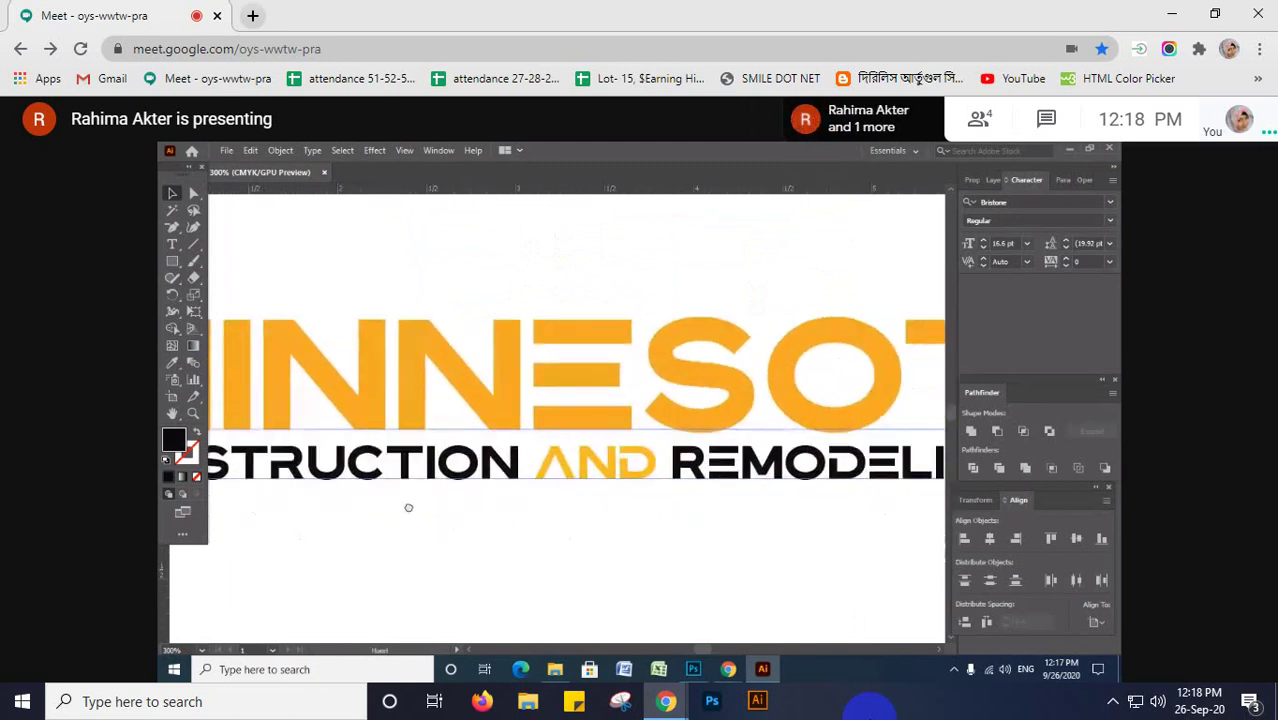
key("ctrl+minus")
key("ctrl+minus")
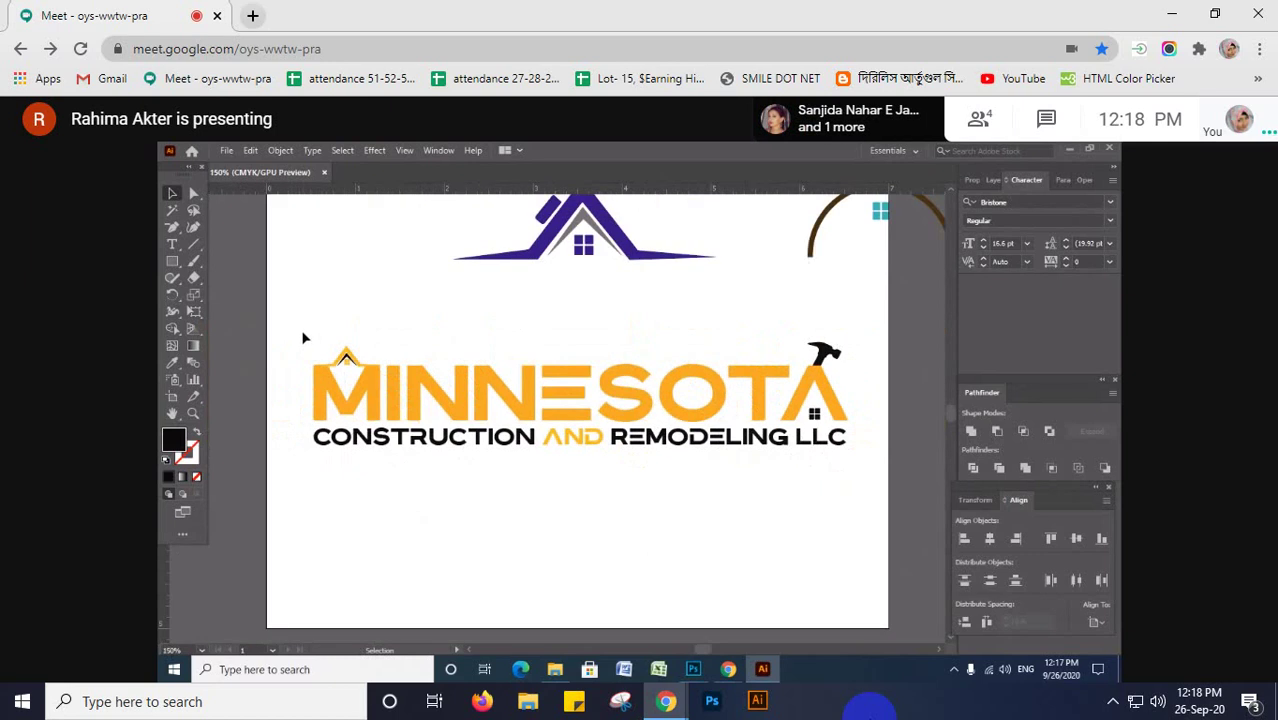
left_click_drag(304, 339, 858, 496)
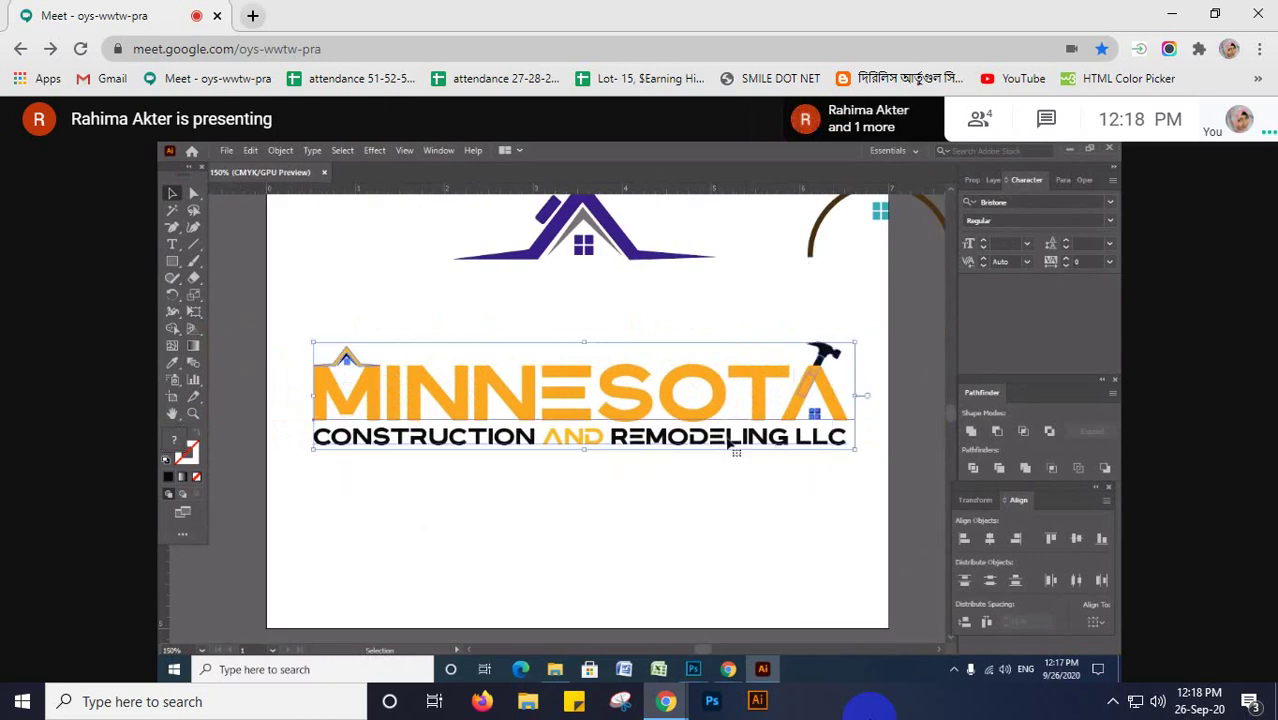
right_click(566, 402)
left_click(614, 505)
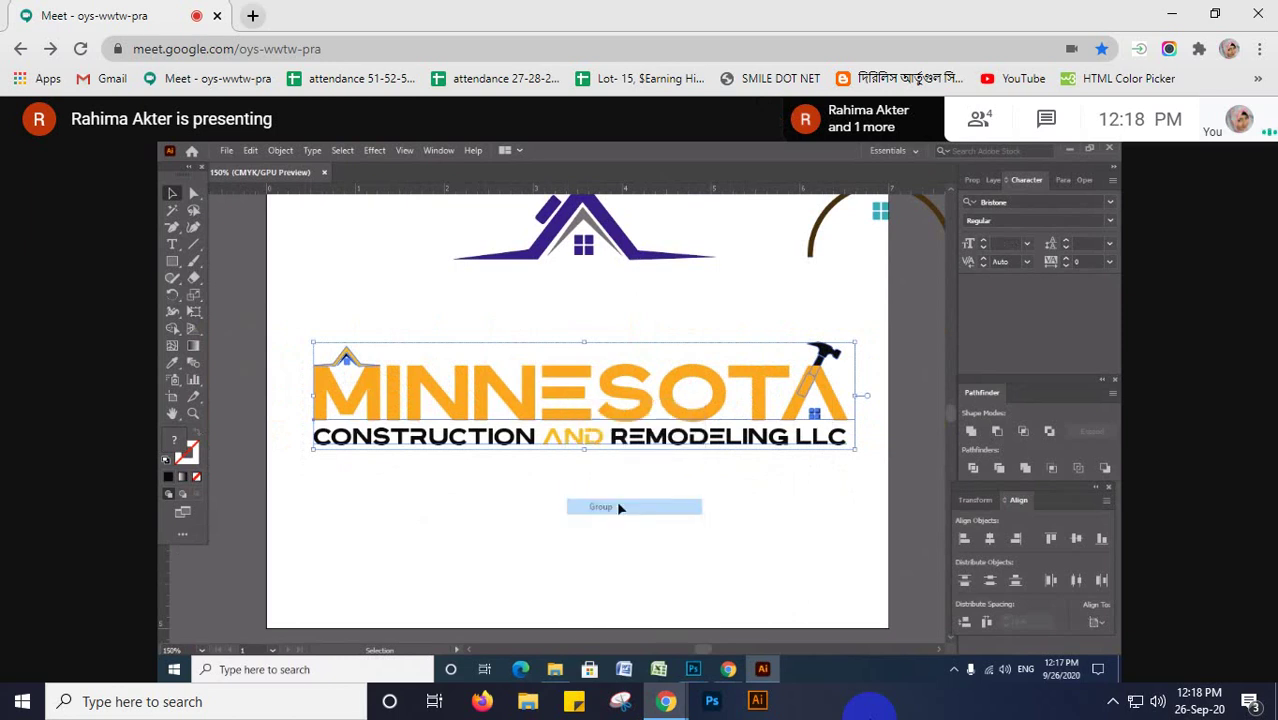
left_click(613, 488)
left_click(583, 446)
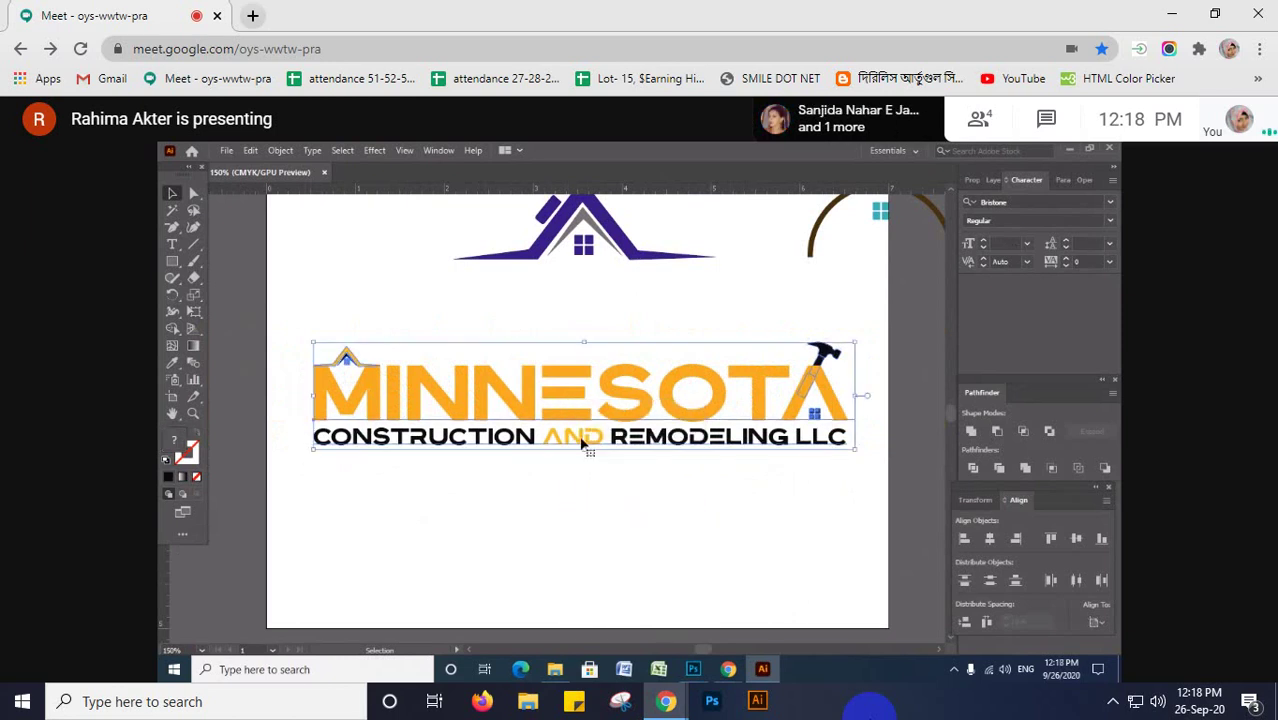
- Switch to Photoshop and bring up the mockup's smart object document, Layer 611115214.psb
left_click(1071, 149)
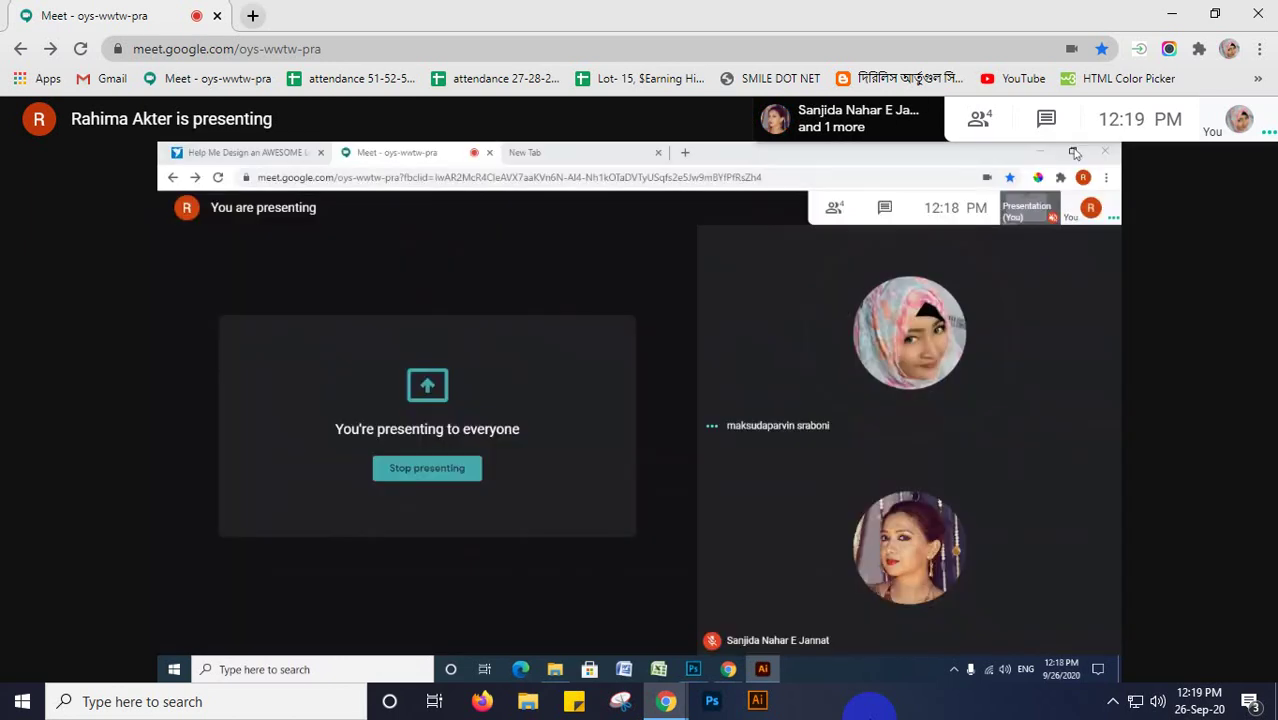
left_click(700, 672)
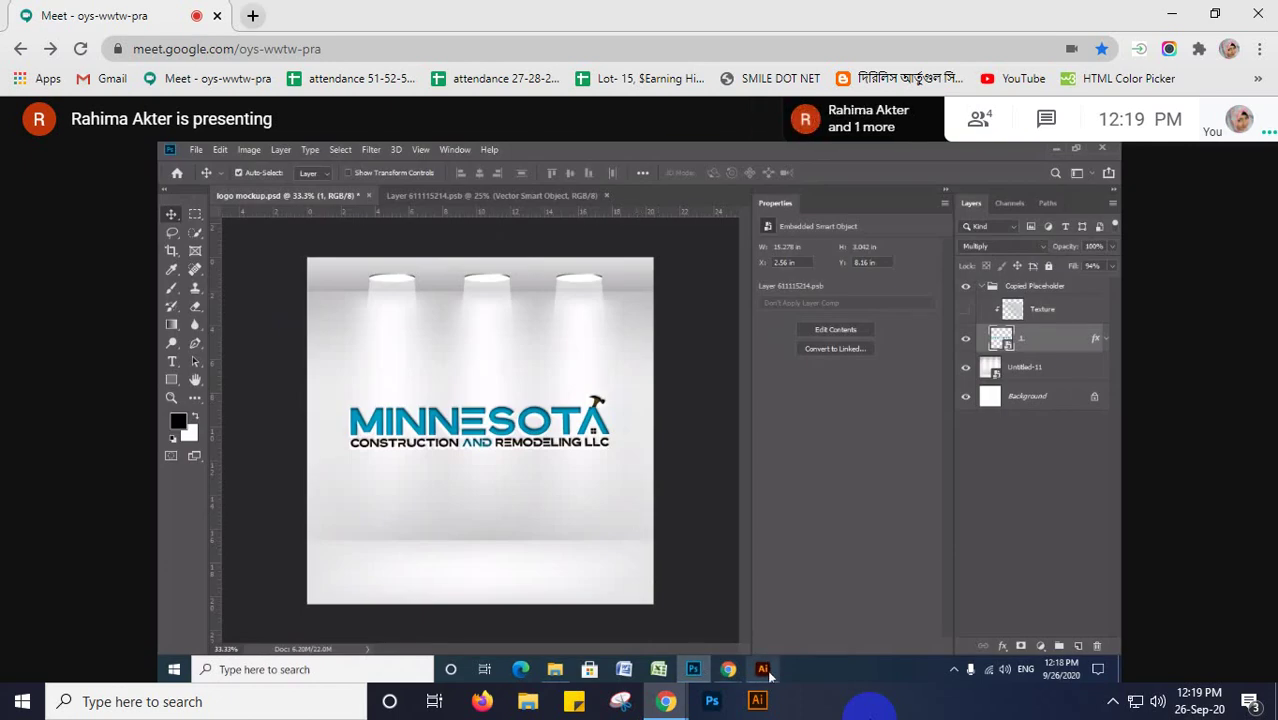
left_click(541, 195)
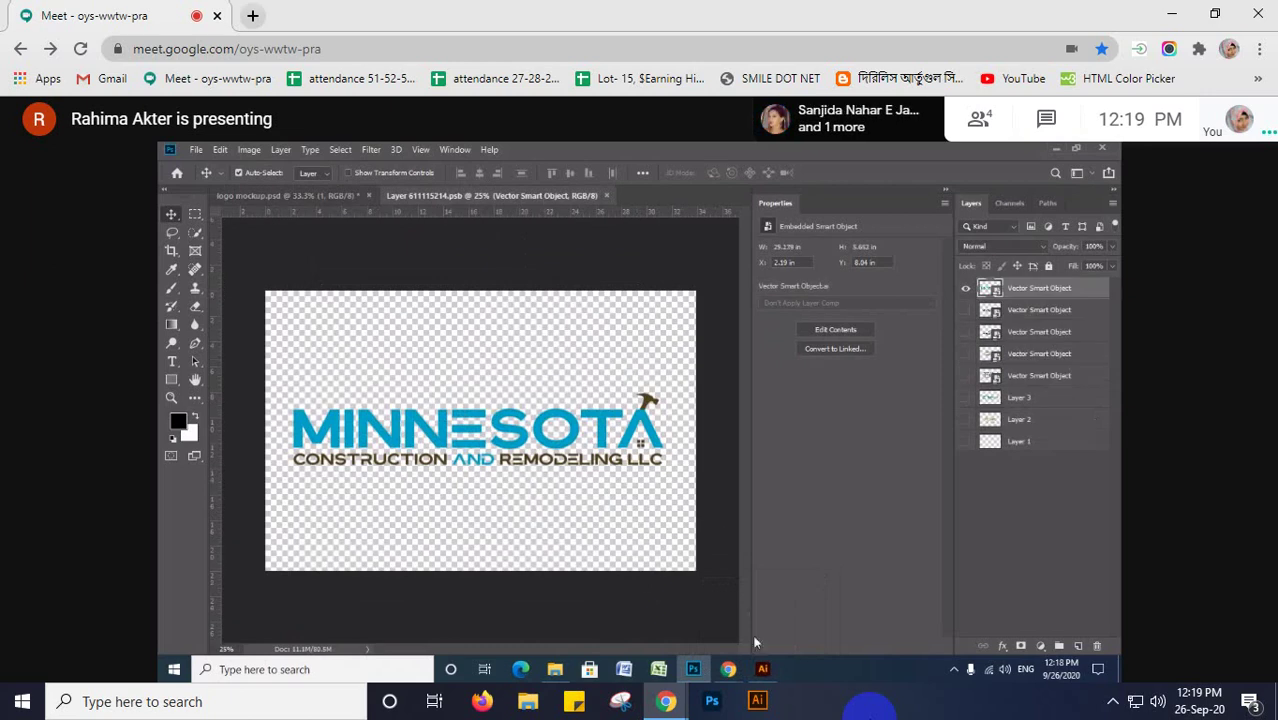
- Copy the selected orange and black logo in Illustrator and return to the smart object document in Photoshop
left_click(762, 669)
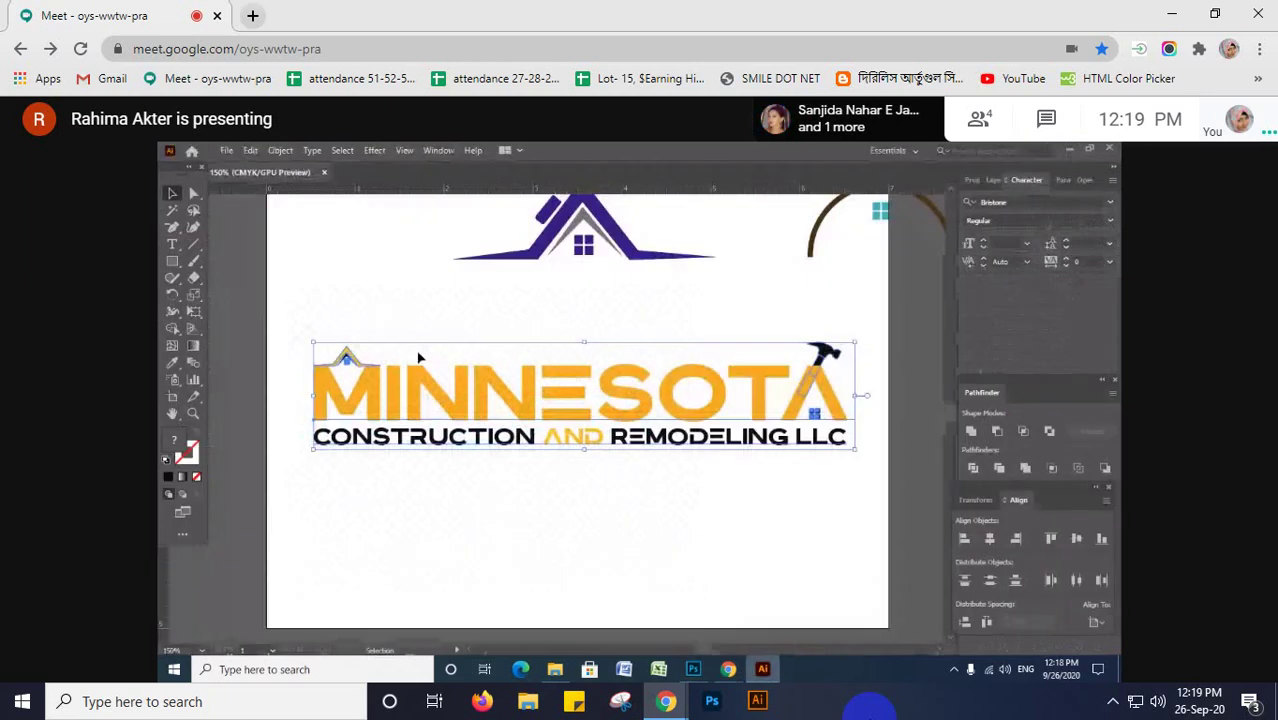
left_click(250, 150)
left_click(291, 224)
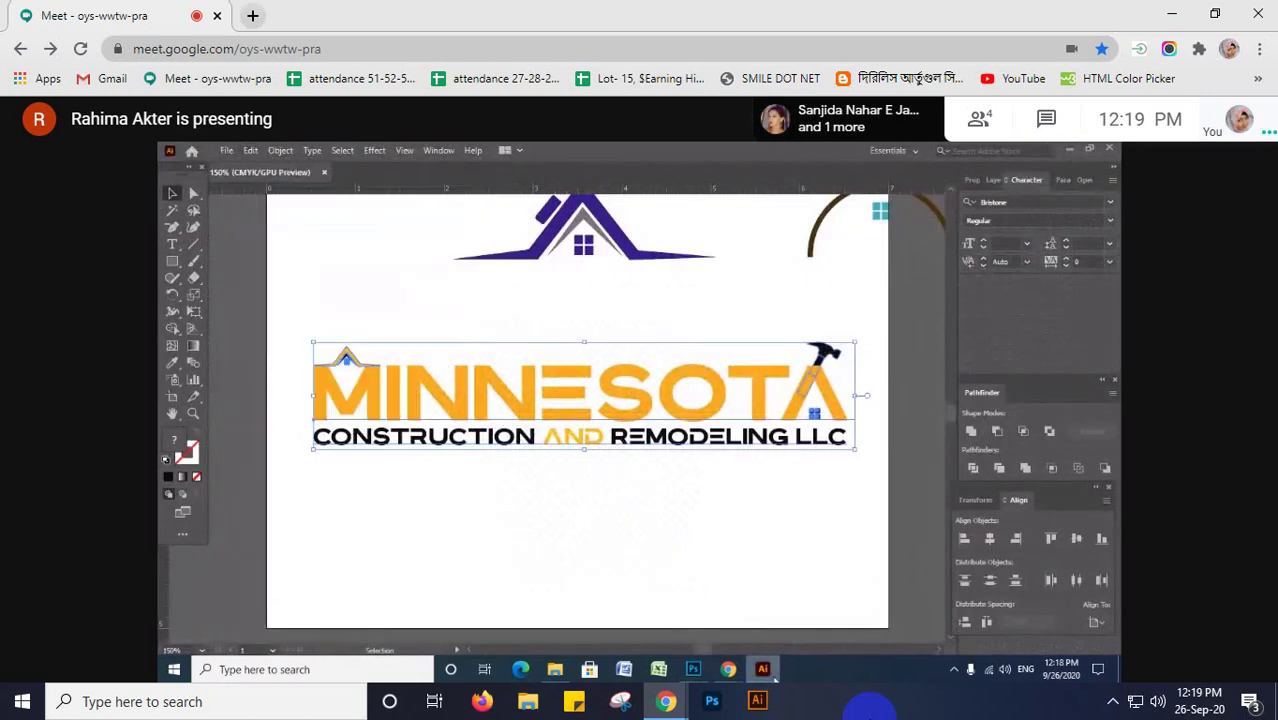
left_click(697, 669)
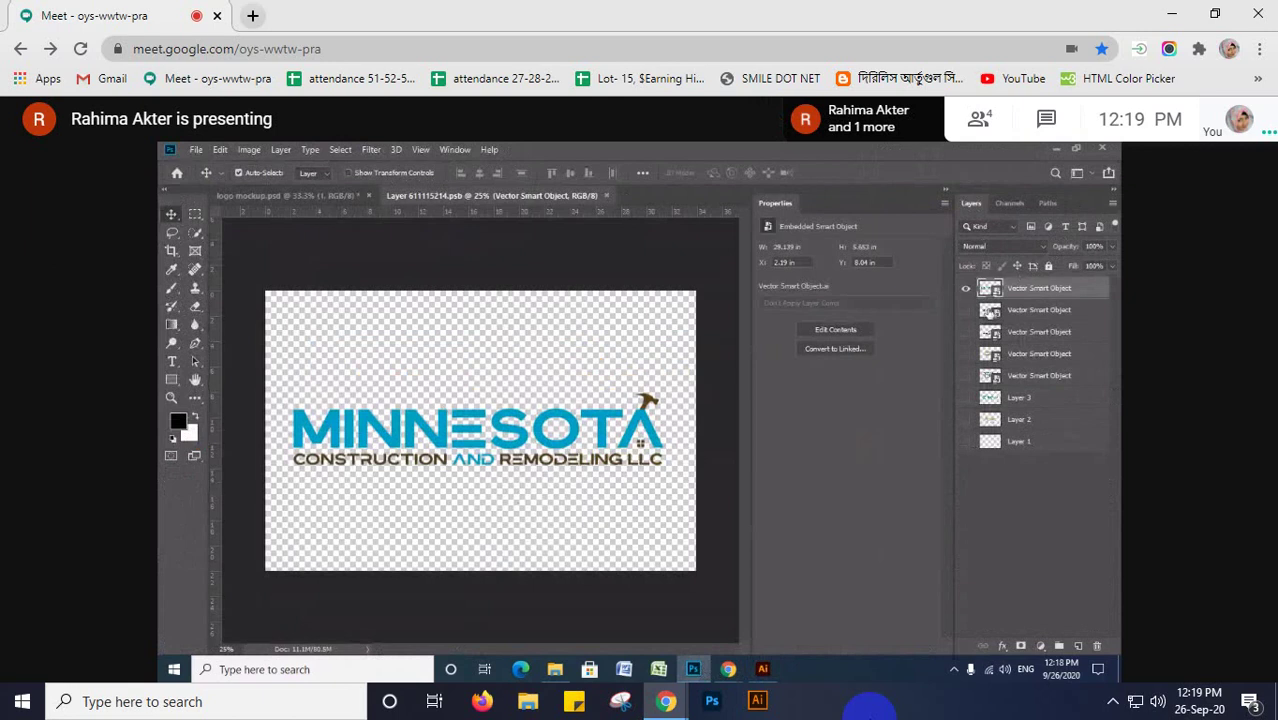
- Hide the blue logo layer and paste the copied orange and black logo as a Smart Object
left_click(966, 292)
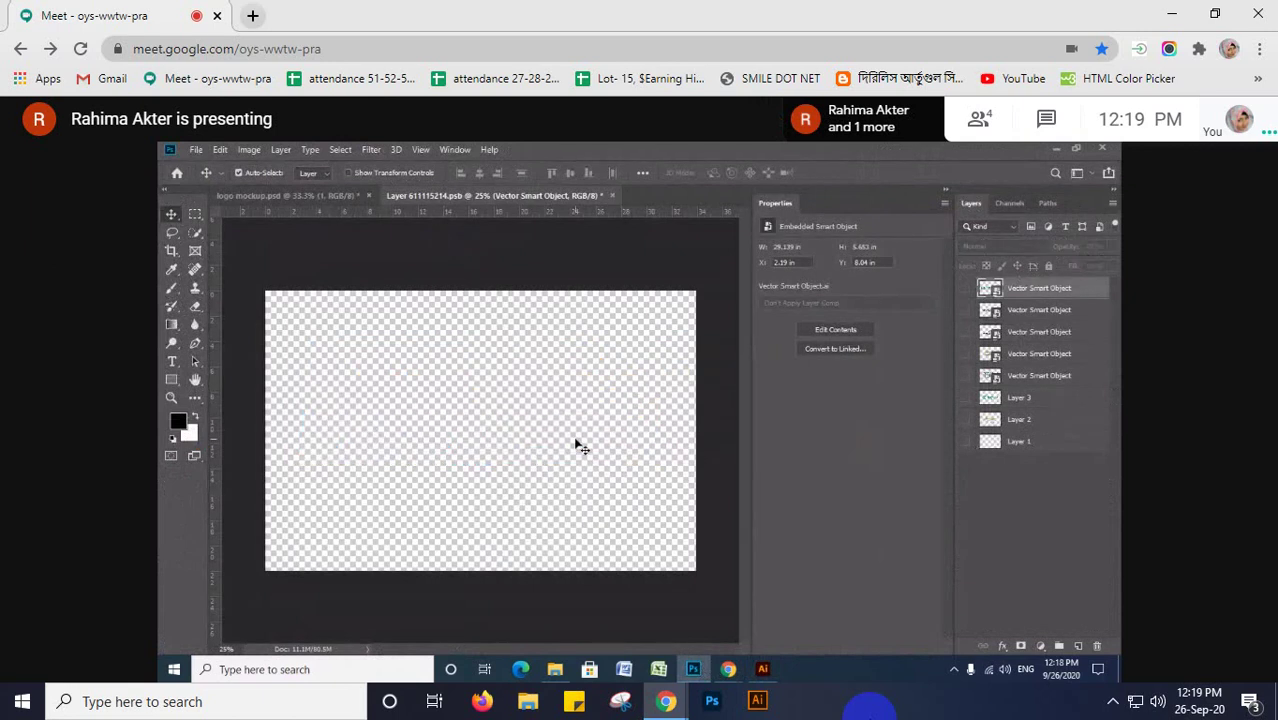
left_click(518, 414)
key("ctrl+v")
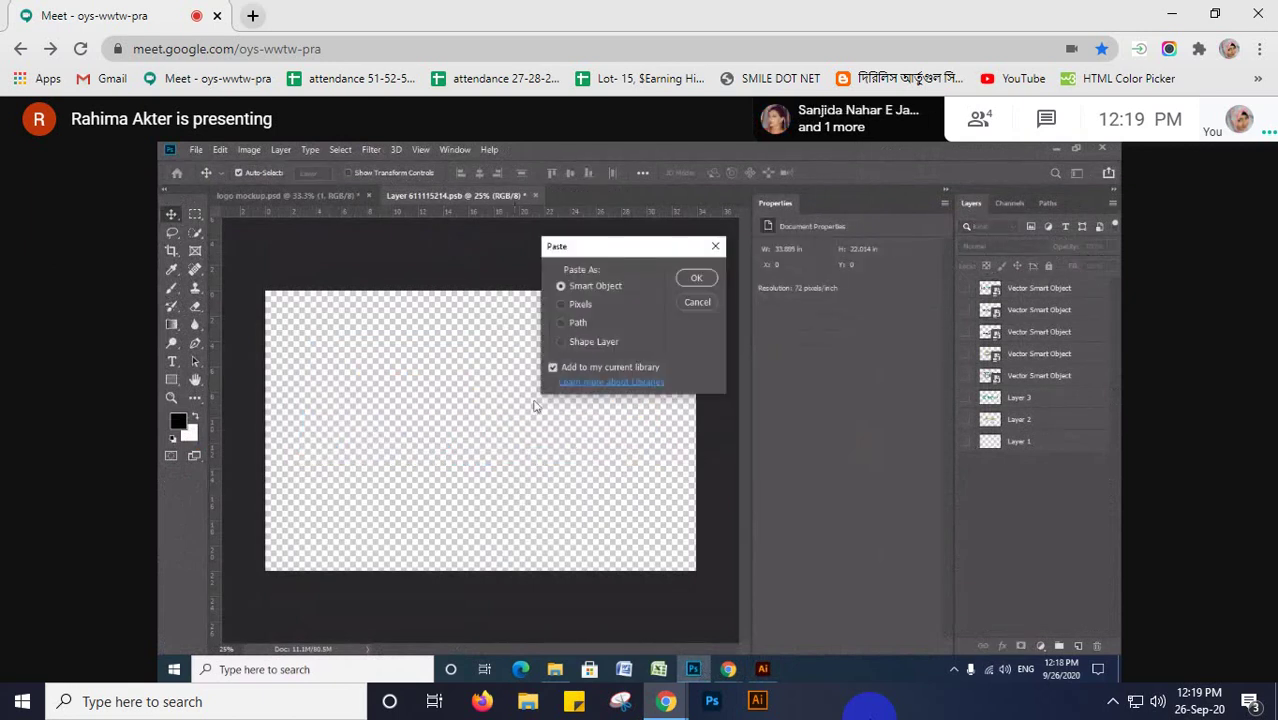
left_click(697, 279)
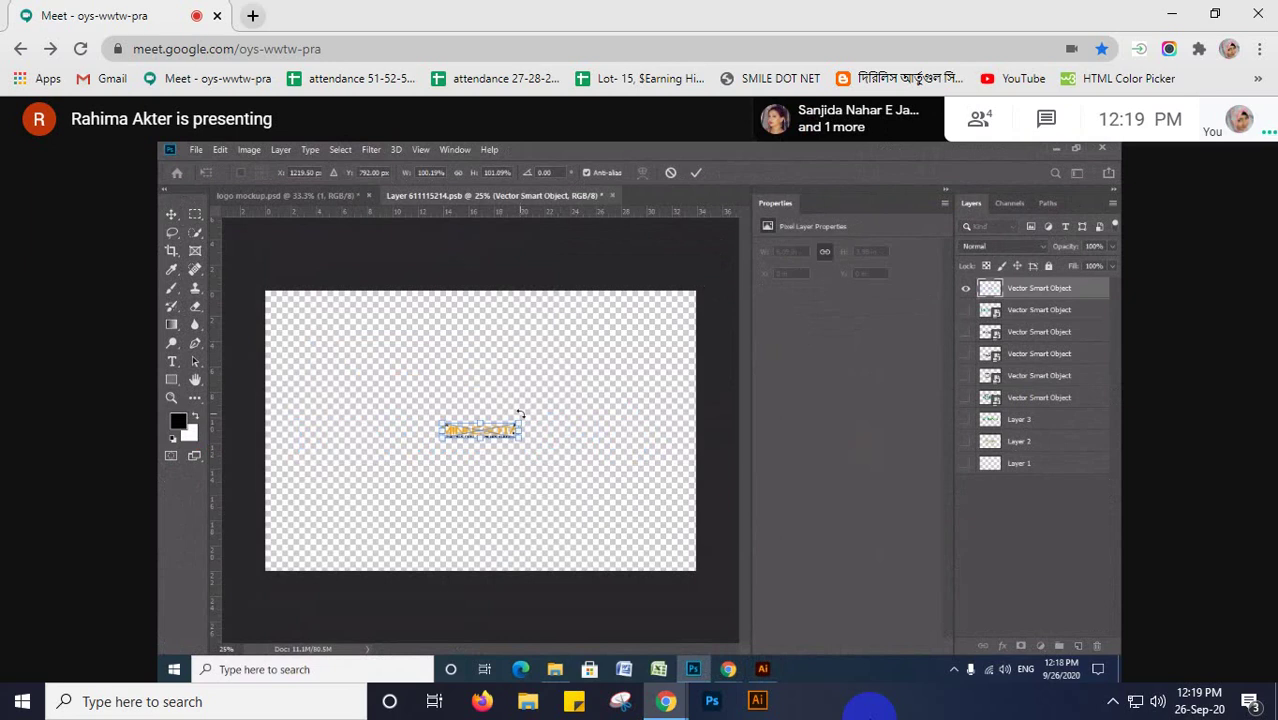
- Enlarge the pasted logo to about 28.5 in wide, centered on the canvas, then place it and save the smart object document
left_click_drag(519, 432, 566, 421)
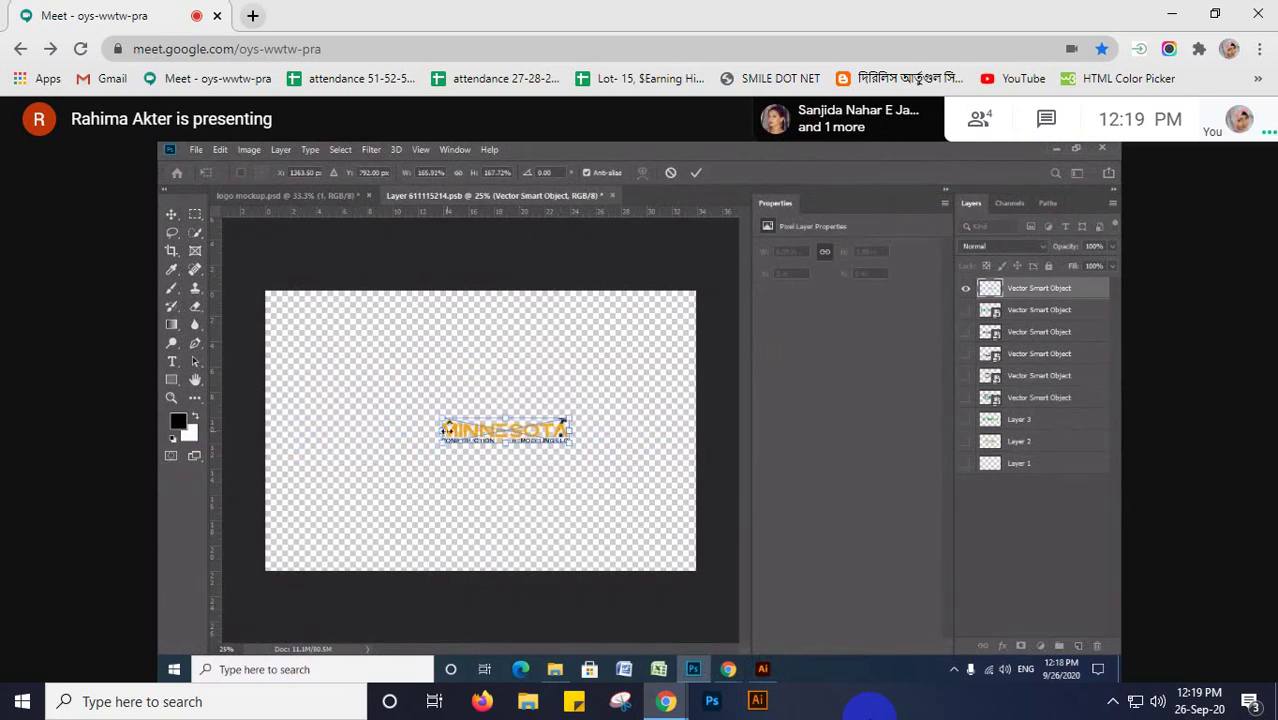
left_click_drag(444, 430, 367, 430)
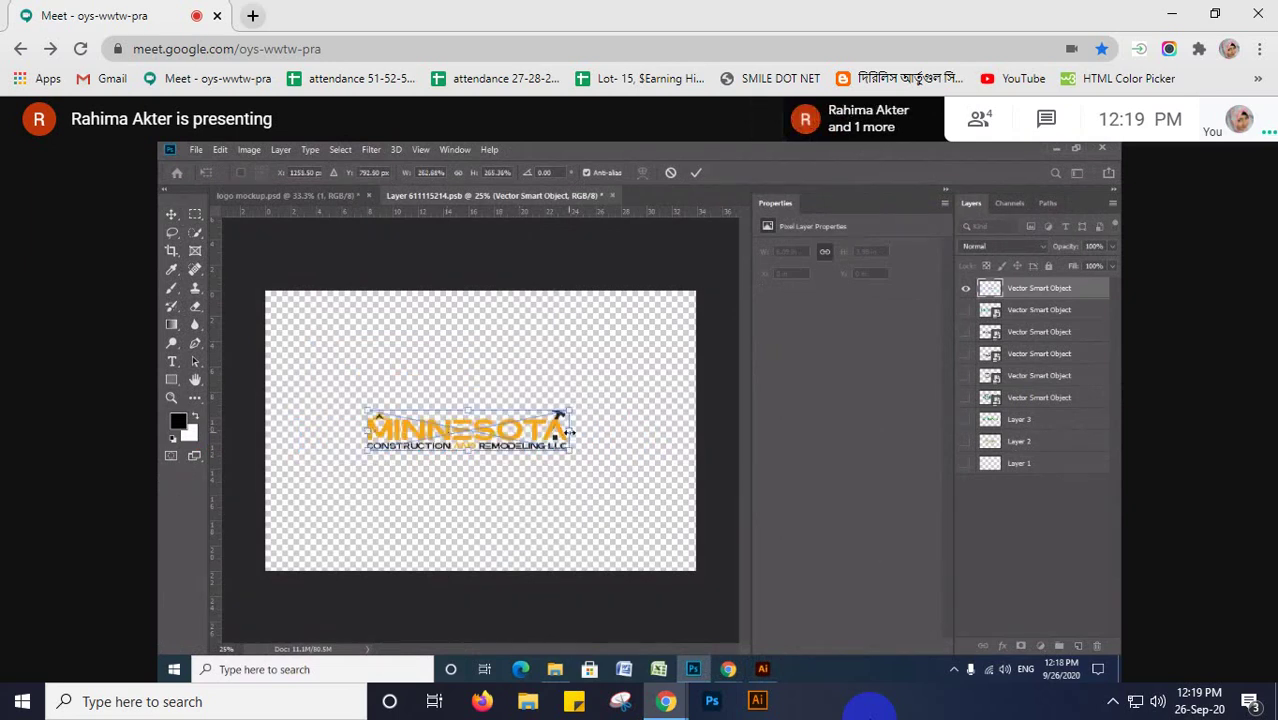
left_click_drag(569, 432, 605, 430)
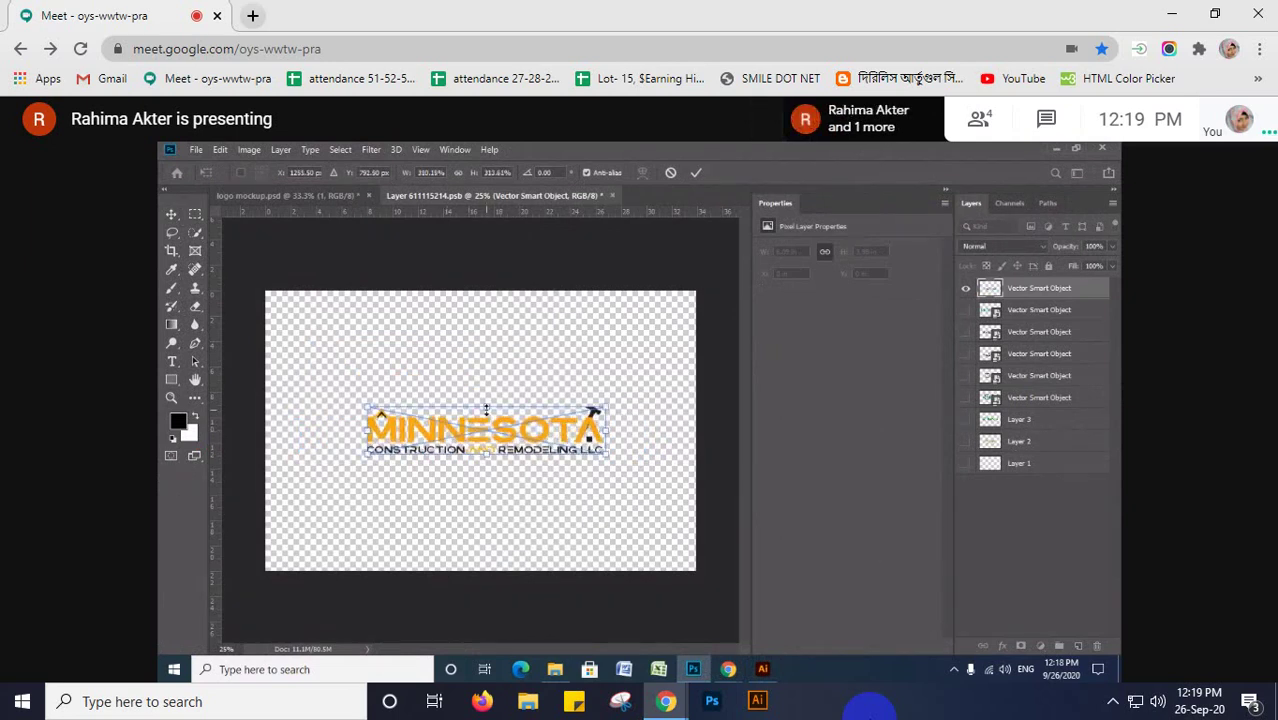
left_click_drag(486, 410, 488, 381)
left_click_drag(486, 454, 488, 435)
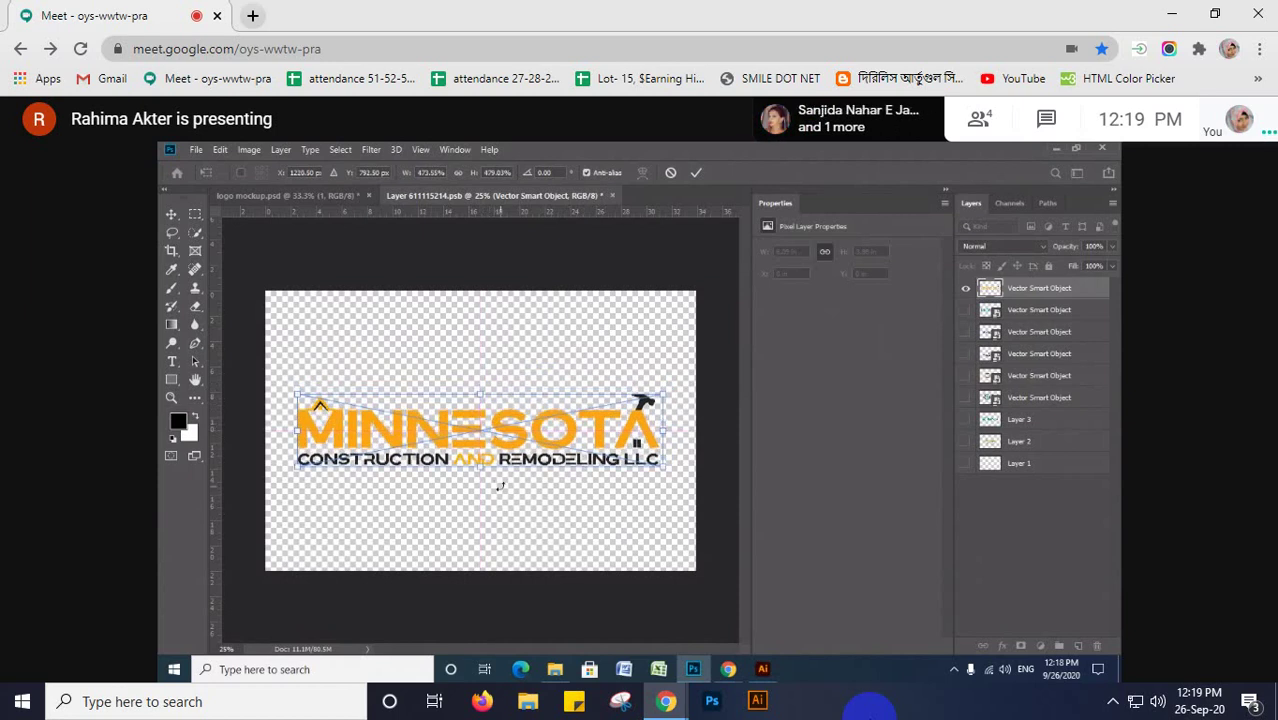
key("ctrl+s")
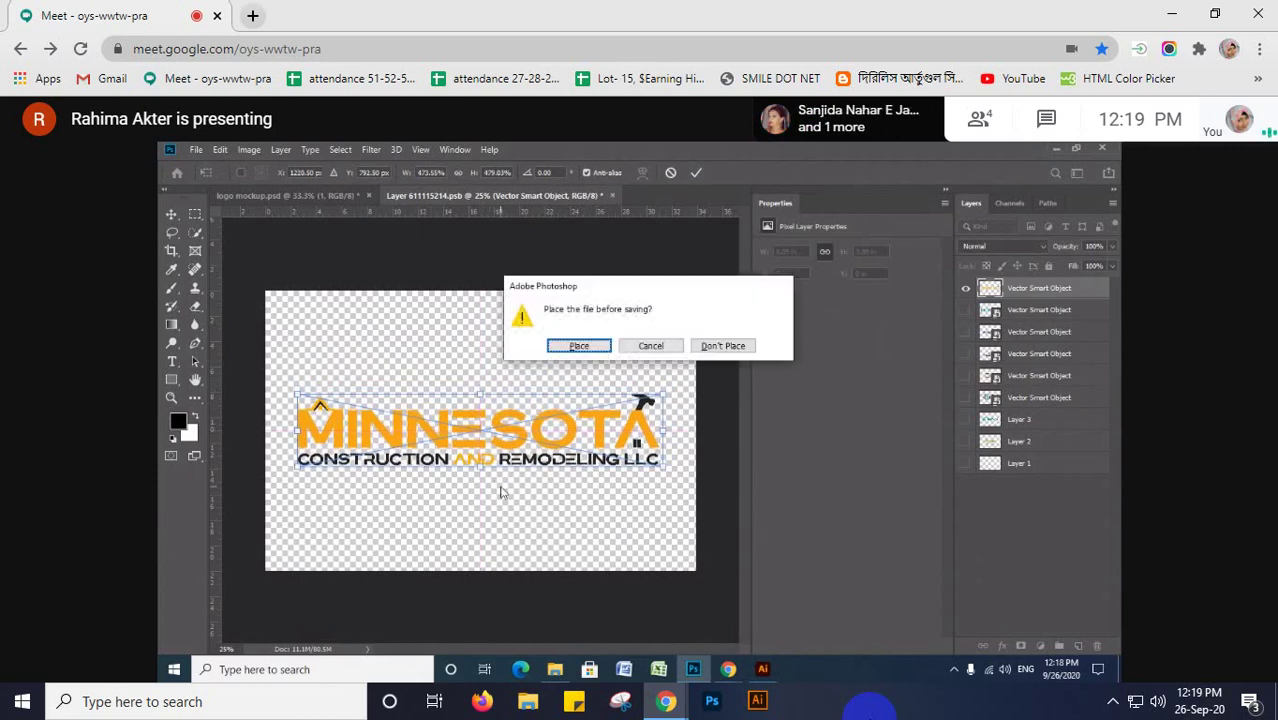
left_click(571, 345)
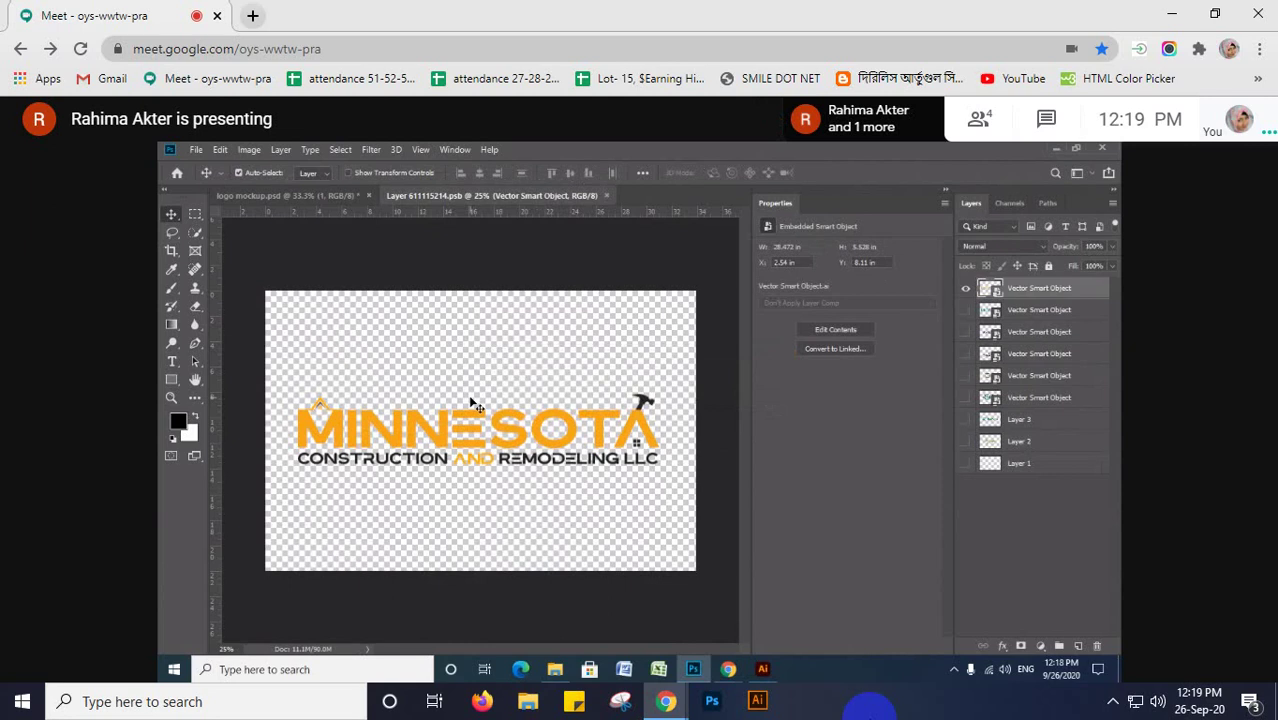
- Return to logo mockup.psd, start saving it under a new name, and choose the designer's own folder on the Desktop
left_click(335, 192)
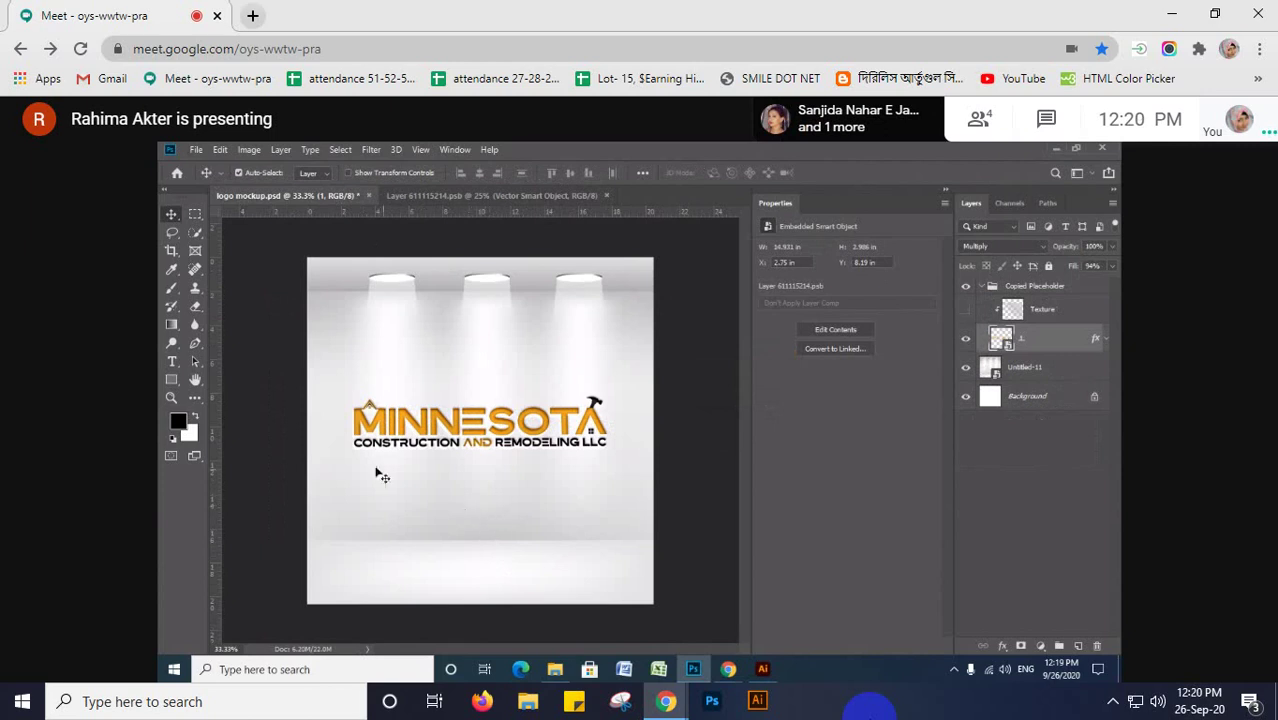
left_click(195, 150)
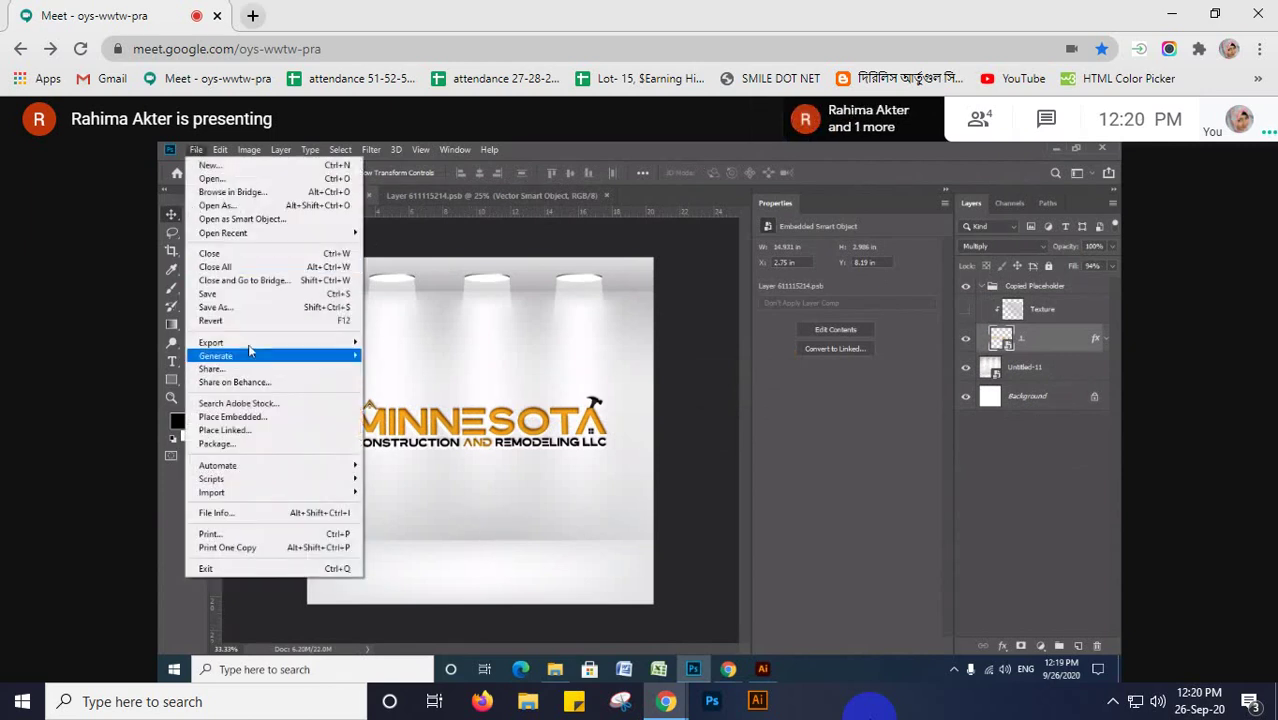
left_click(248, 308)
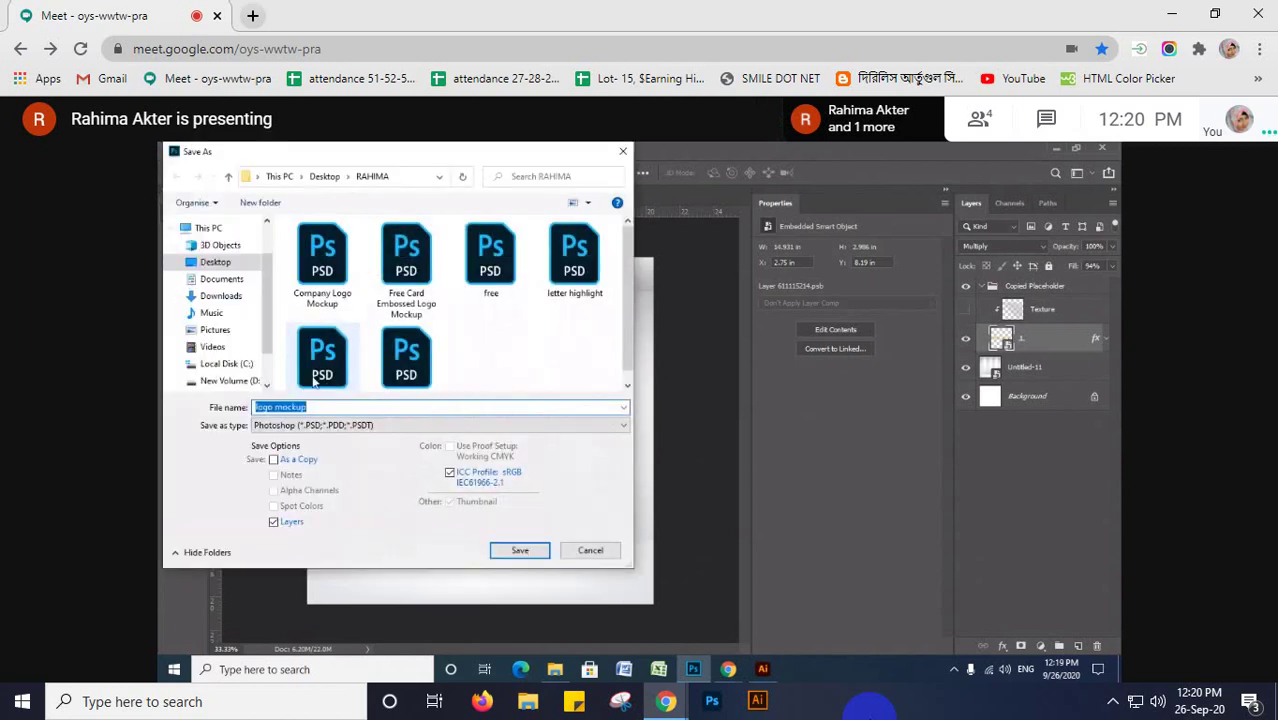
left_click(238, 264)
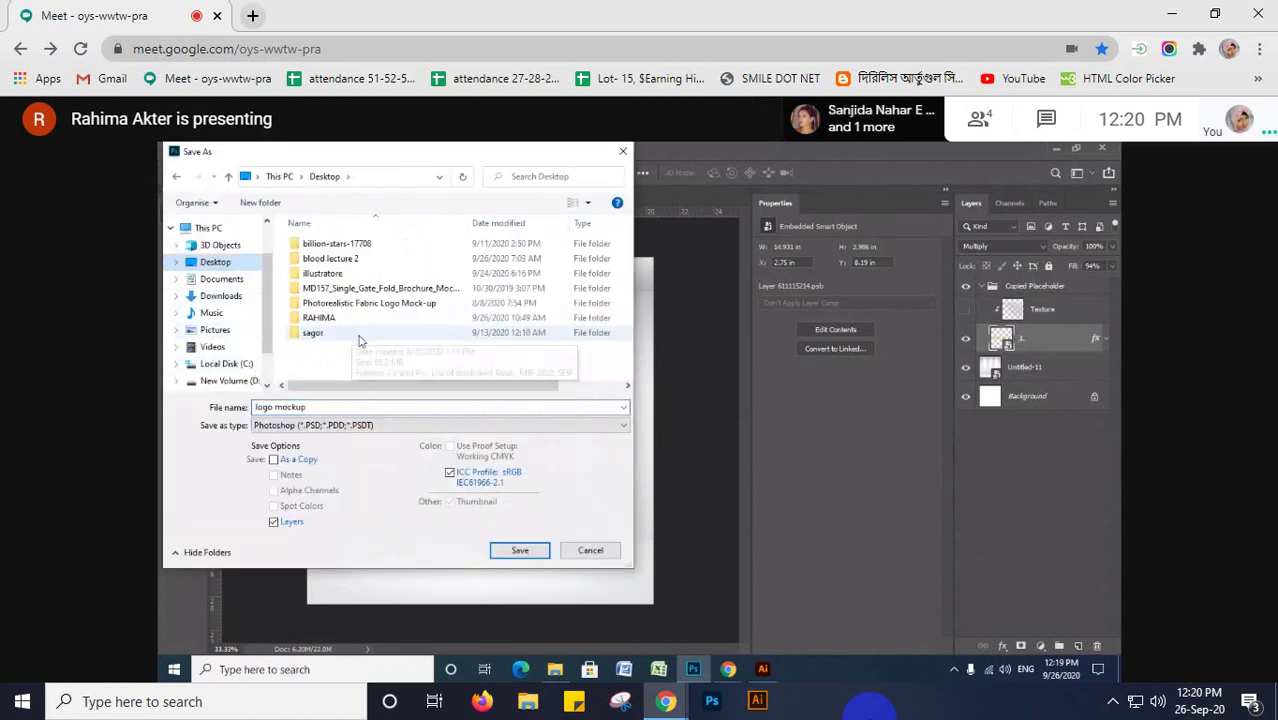
double_click(352, 318)
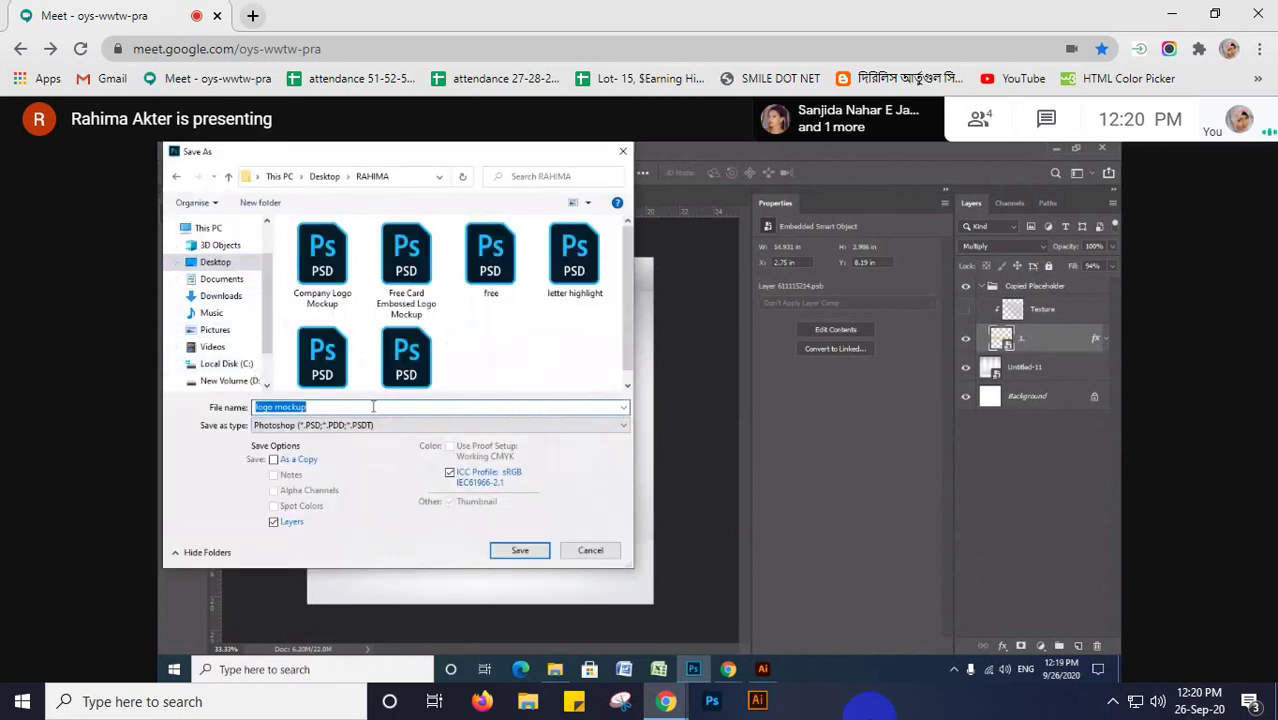
- Save the logo mockup as a JPEG named "min 7"
key("BackSpace")
type("im")
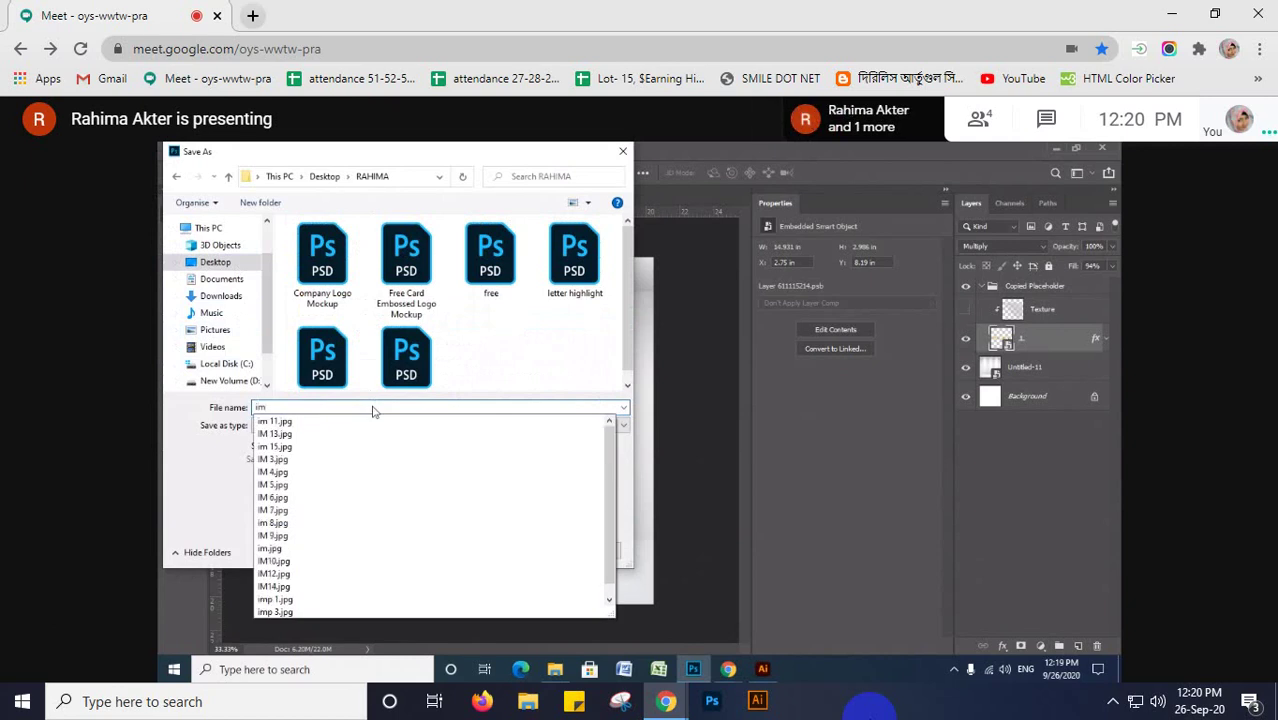
key("BackSpace")
key("BackSpace")
type("mi")
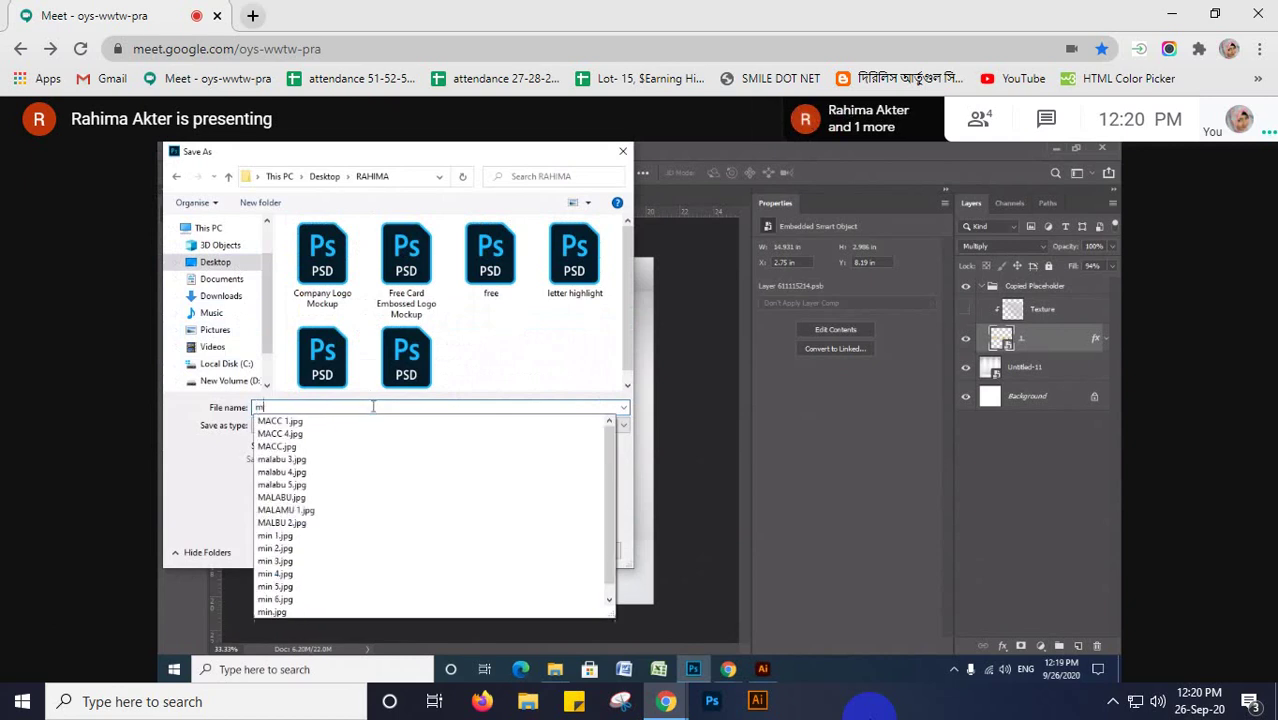
type("n ")
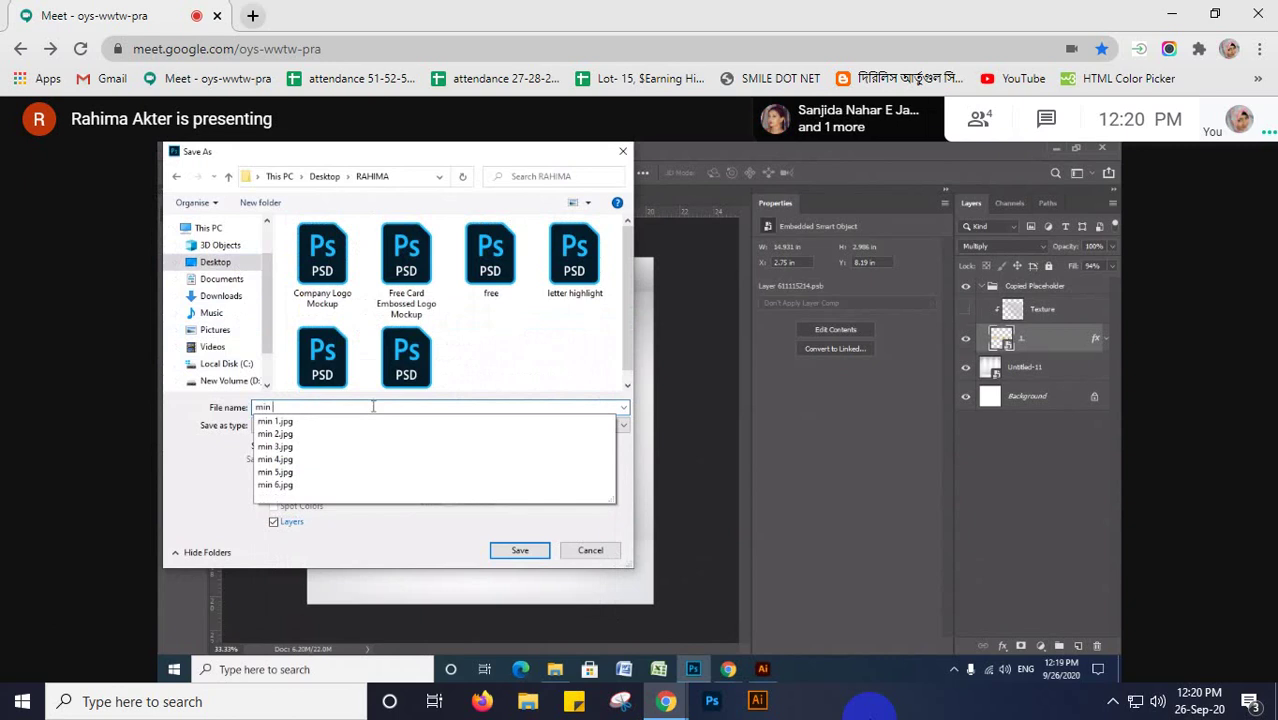
type("7")
left_click(398, 428)
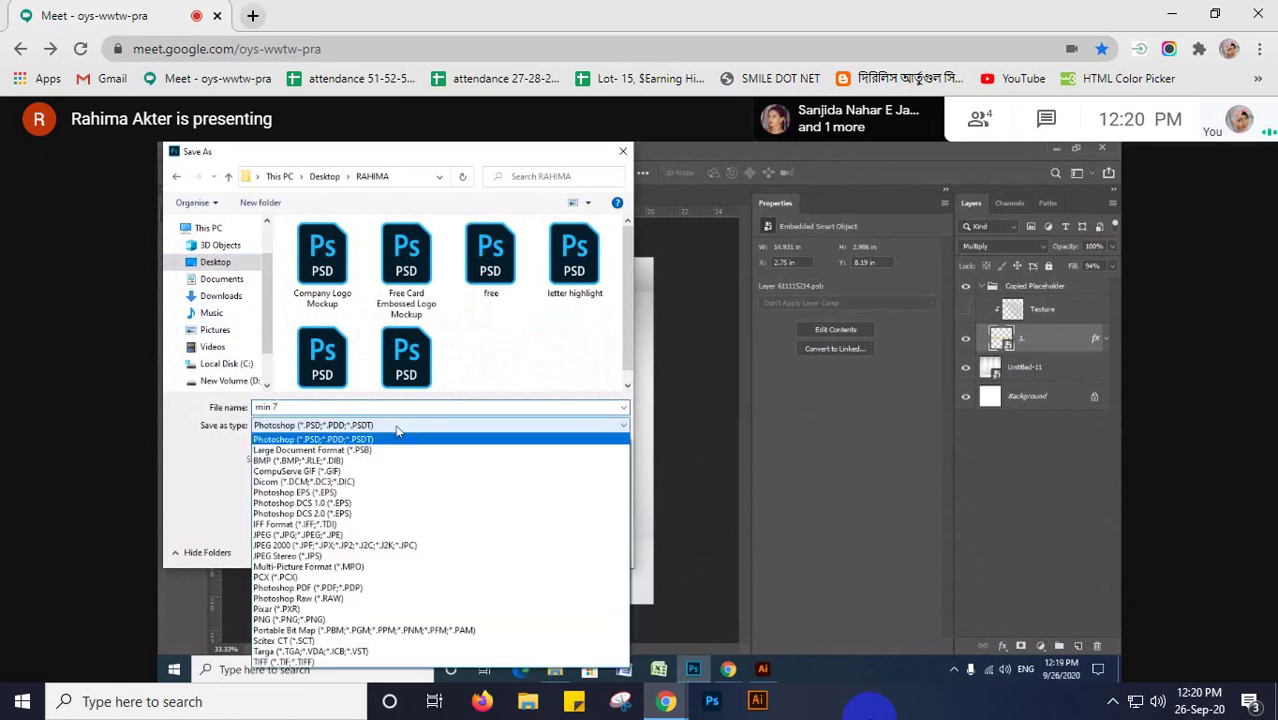
left_click(404, 534)
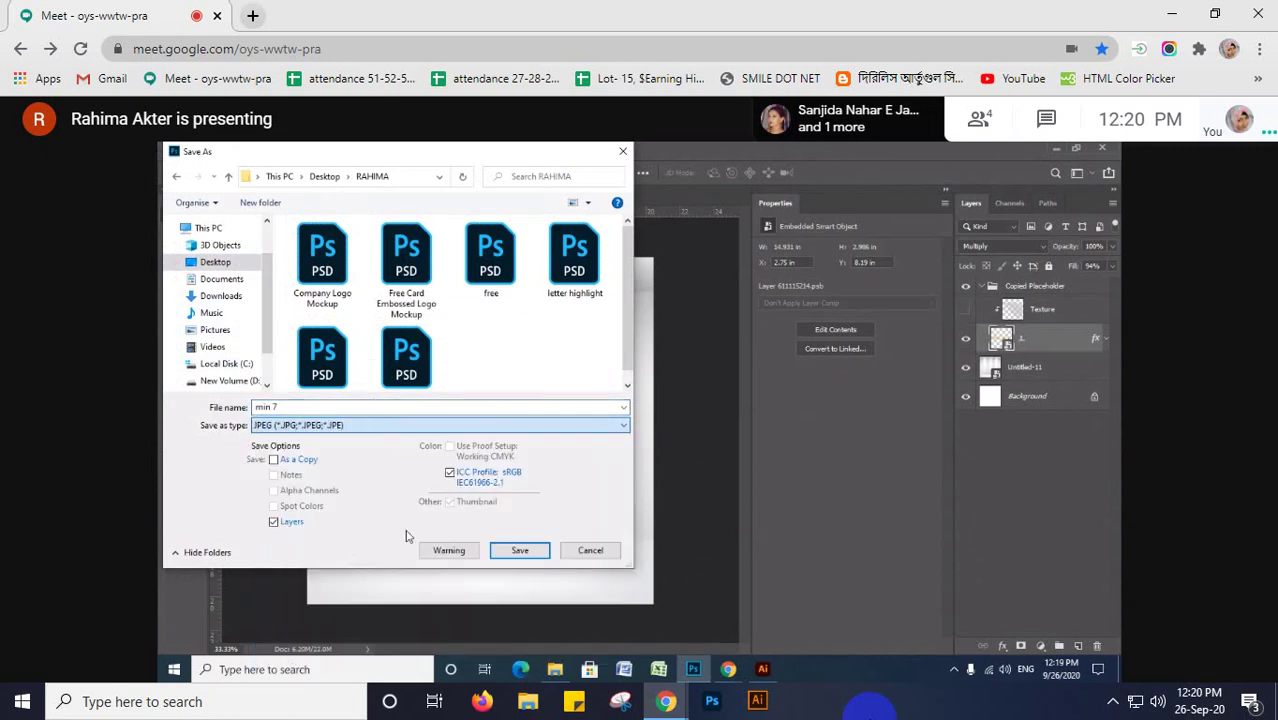
left_click(539, 552)
left_click(722, 254)
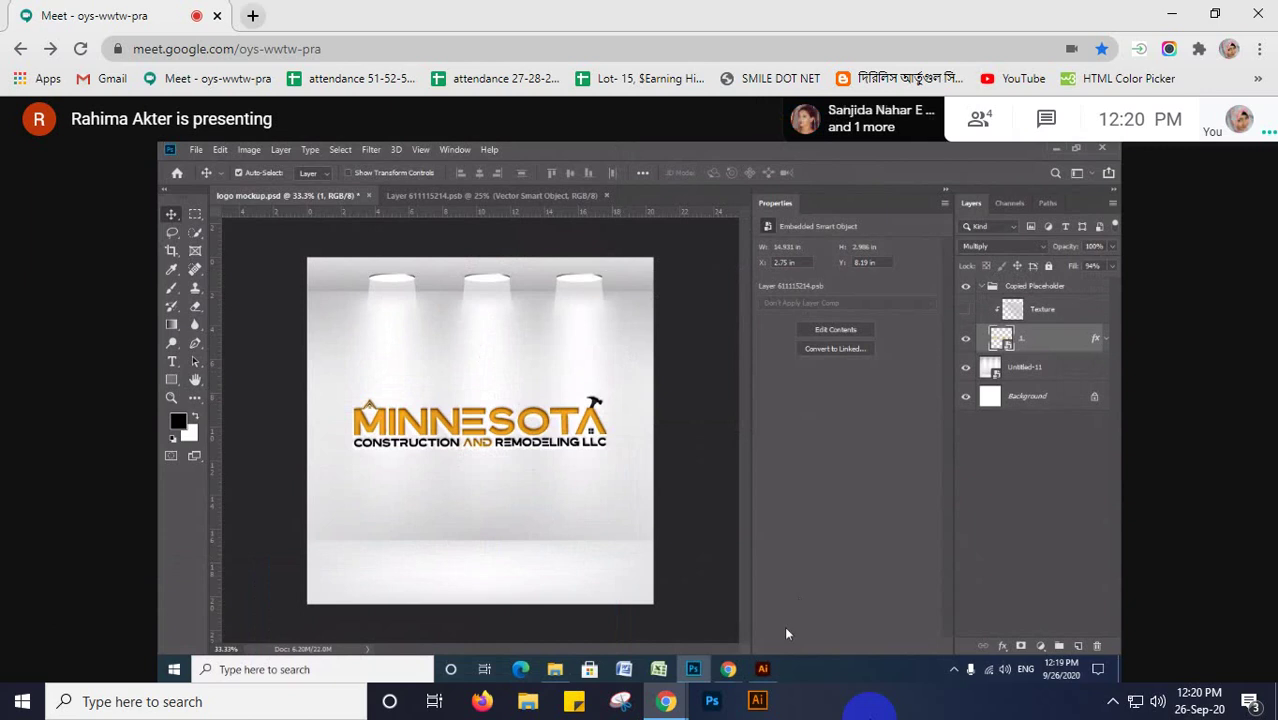
- Switch to the Freelancer construction company logo contest in Chrome and filter its entries to My Entries
mouse_move(739, 678)
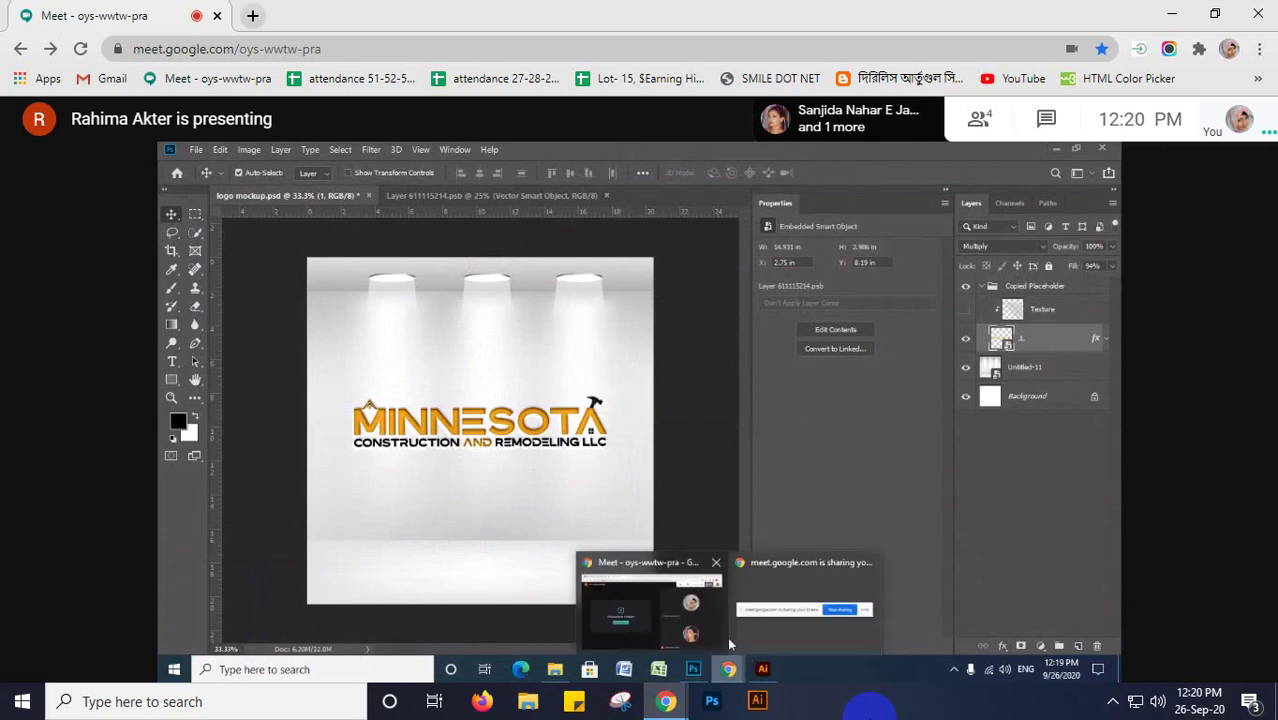
left_click(709, 618)
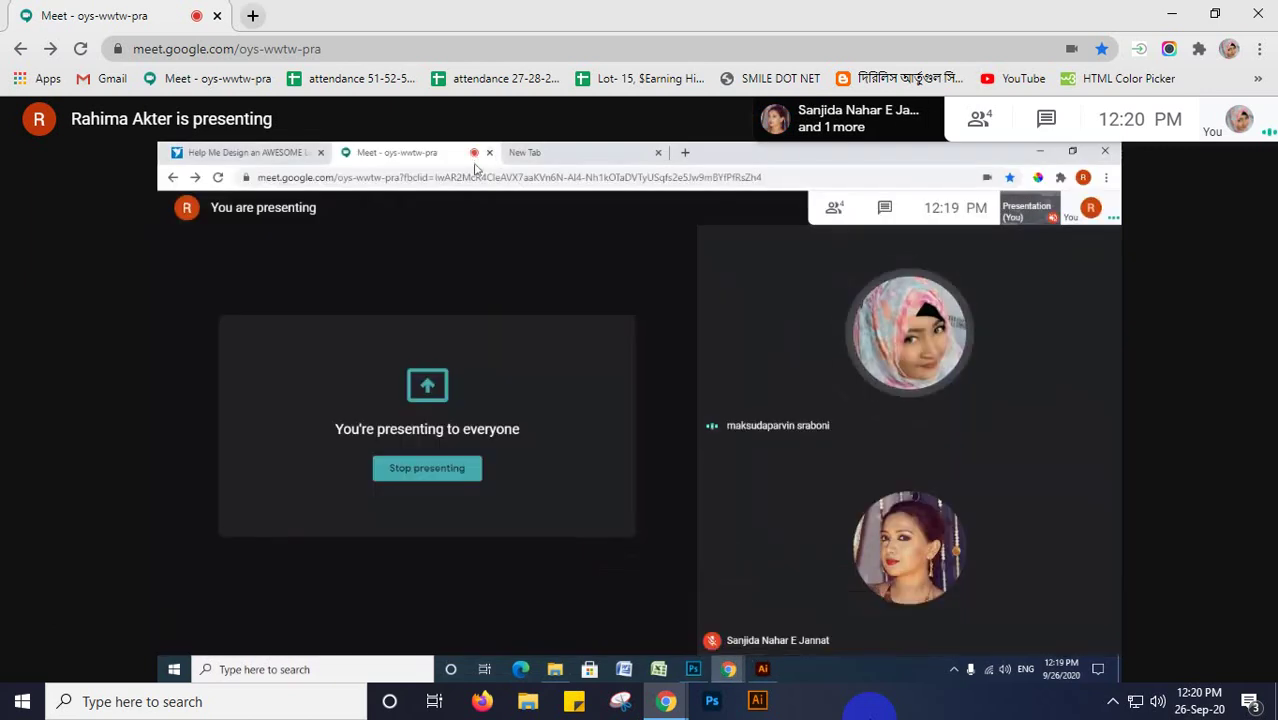
left_click(296, 150)
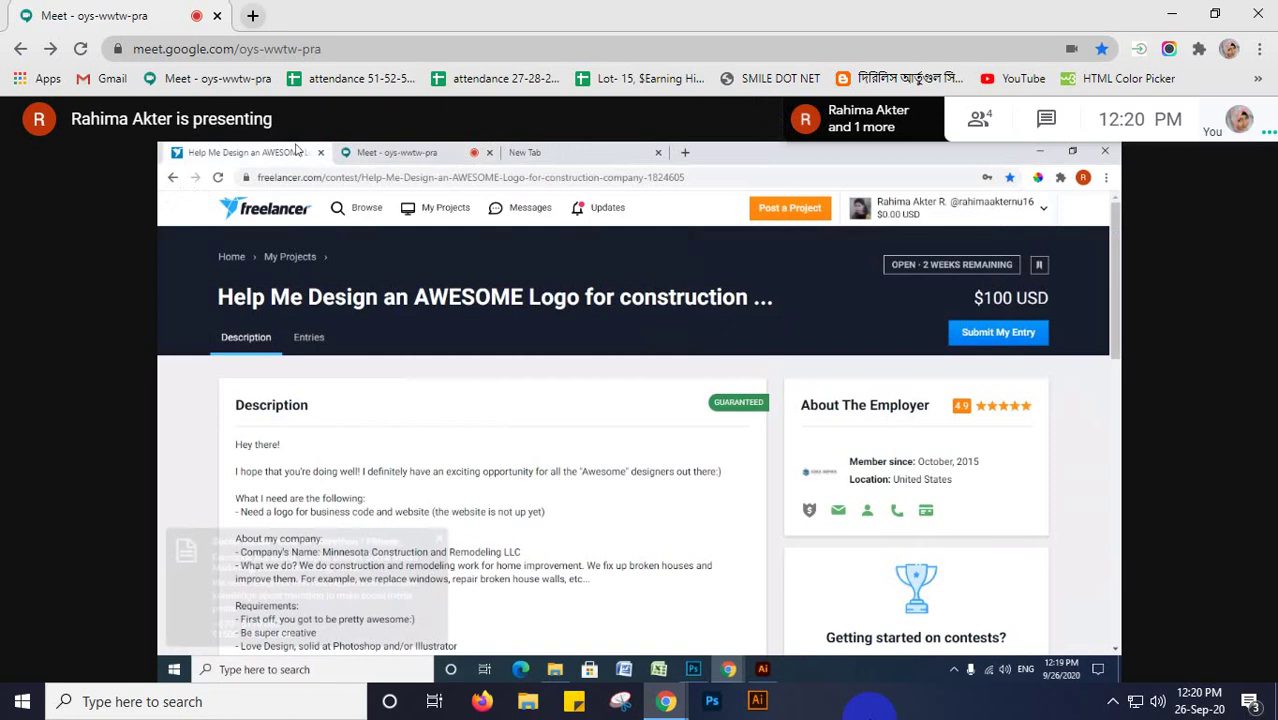
left_click(318, 342)
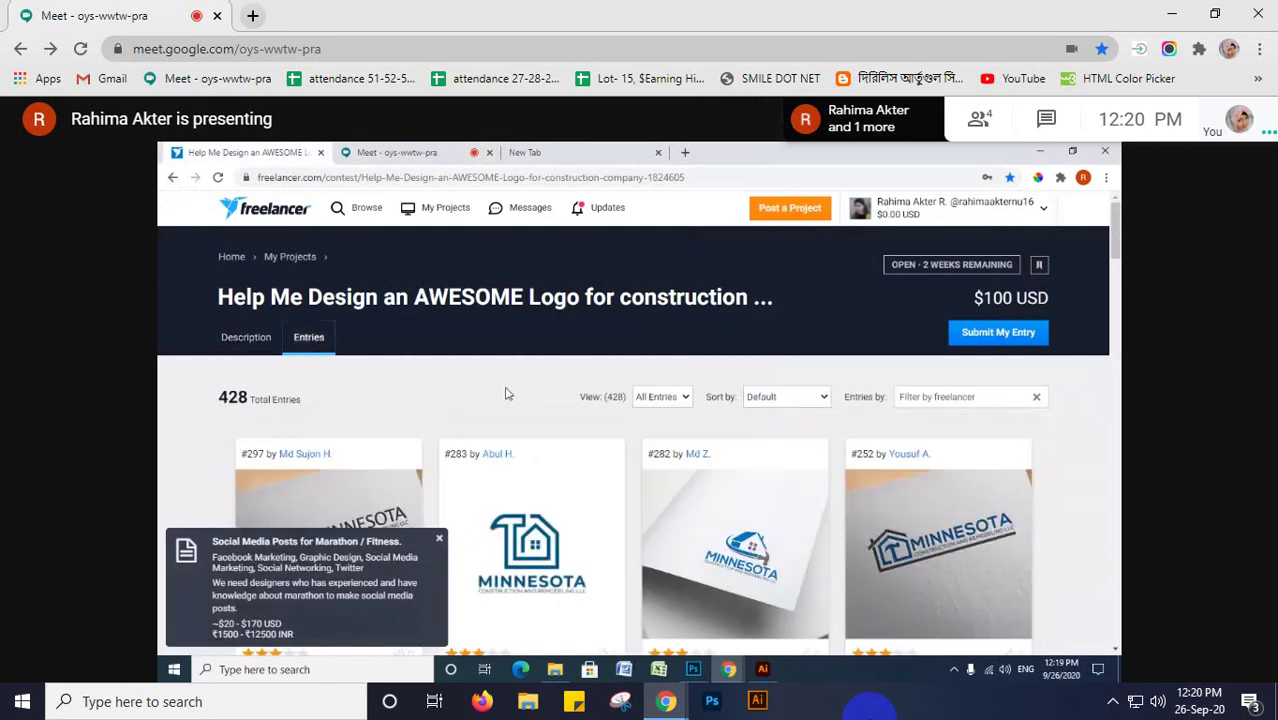
left_click(678, 398)
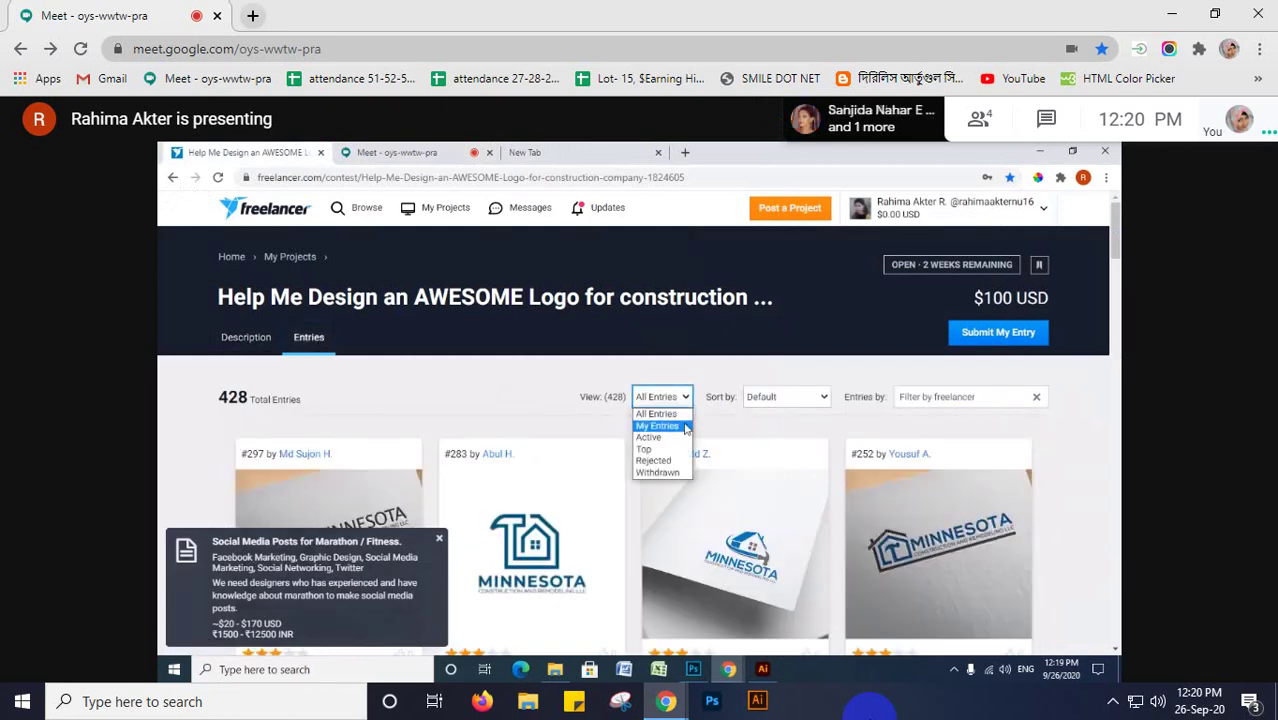
left_click(684, 427)
scroll(631, 383, "down", 1)
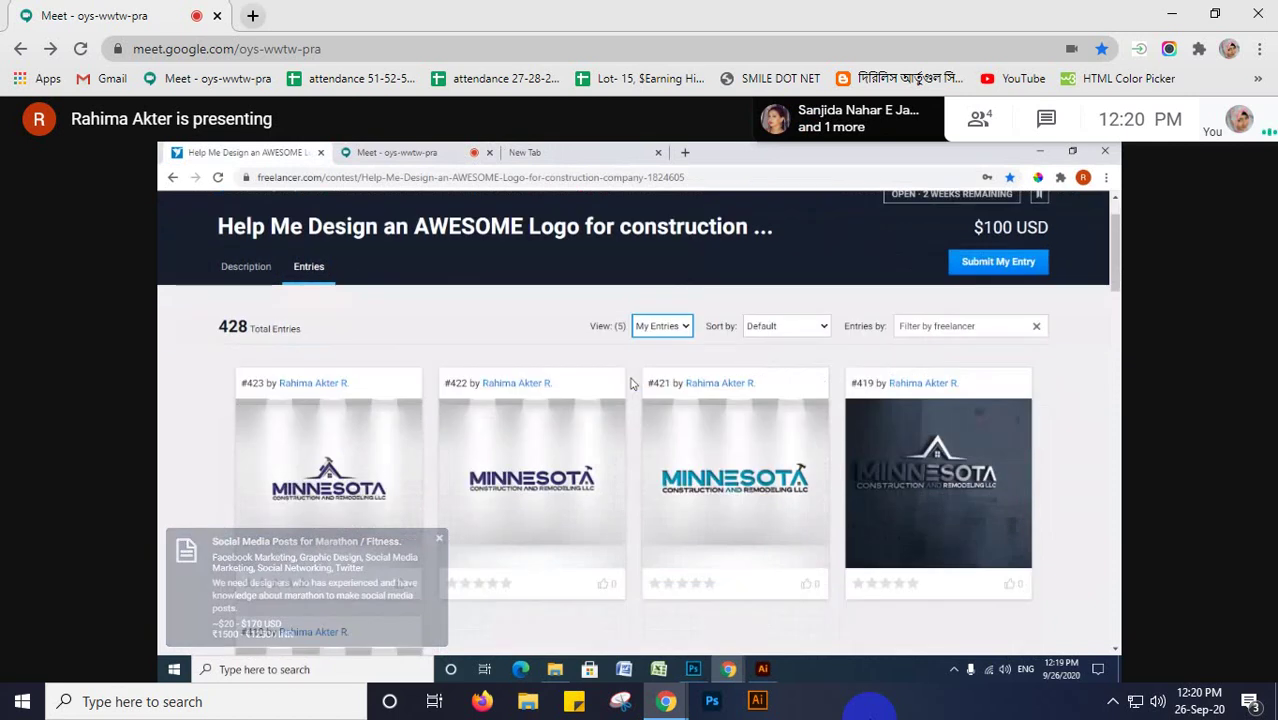
scroll(631, 383, "down", 2)
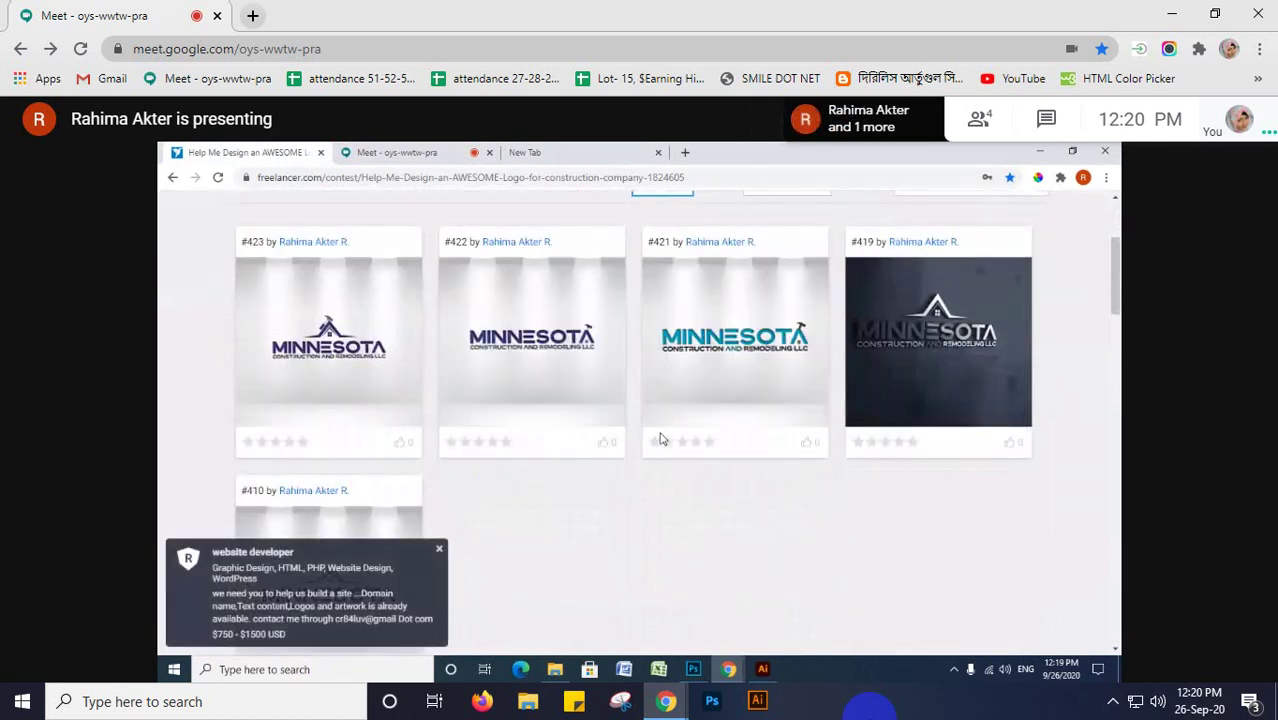
- Copy the description text of the designer's own entry #422, then close that entry
mouse_move(613, 372)
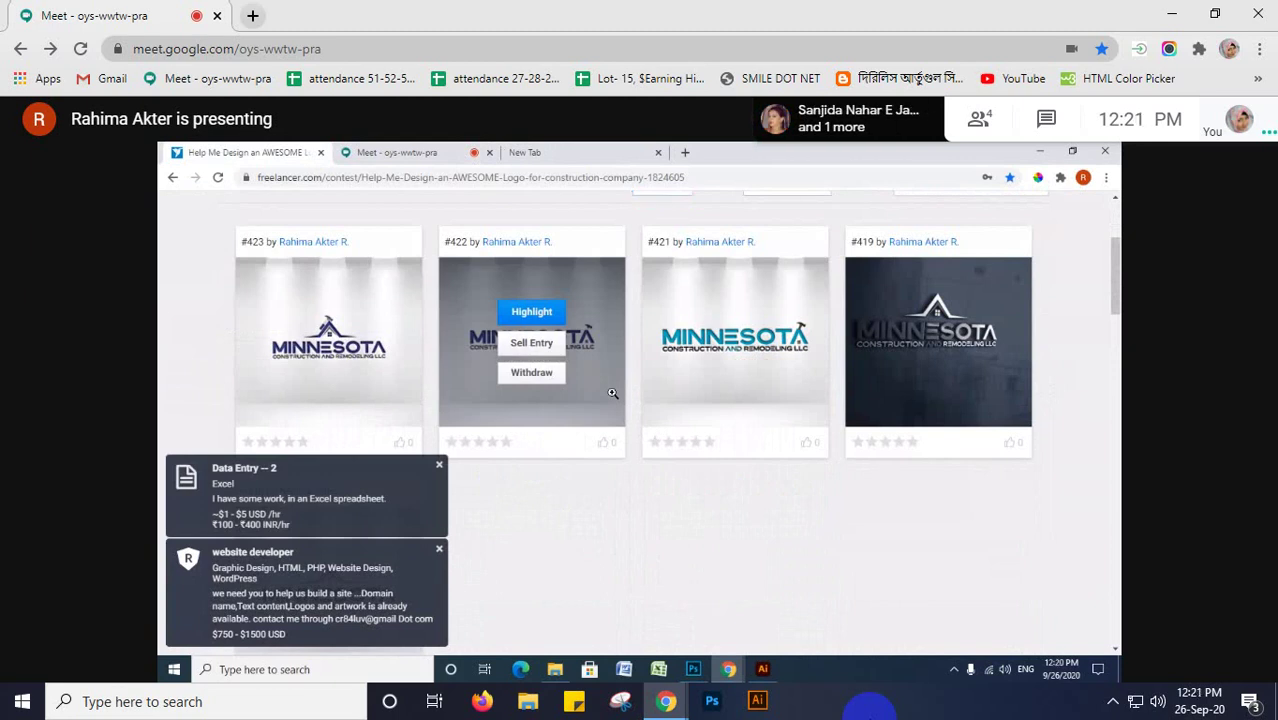
left_click(613, 393)
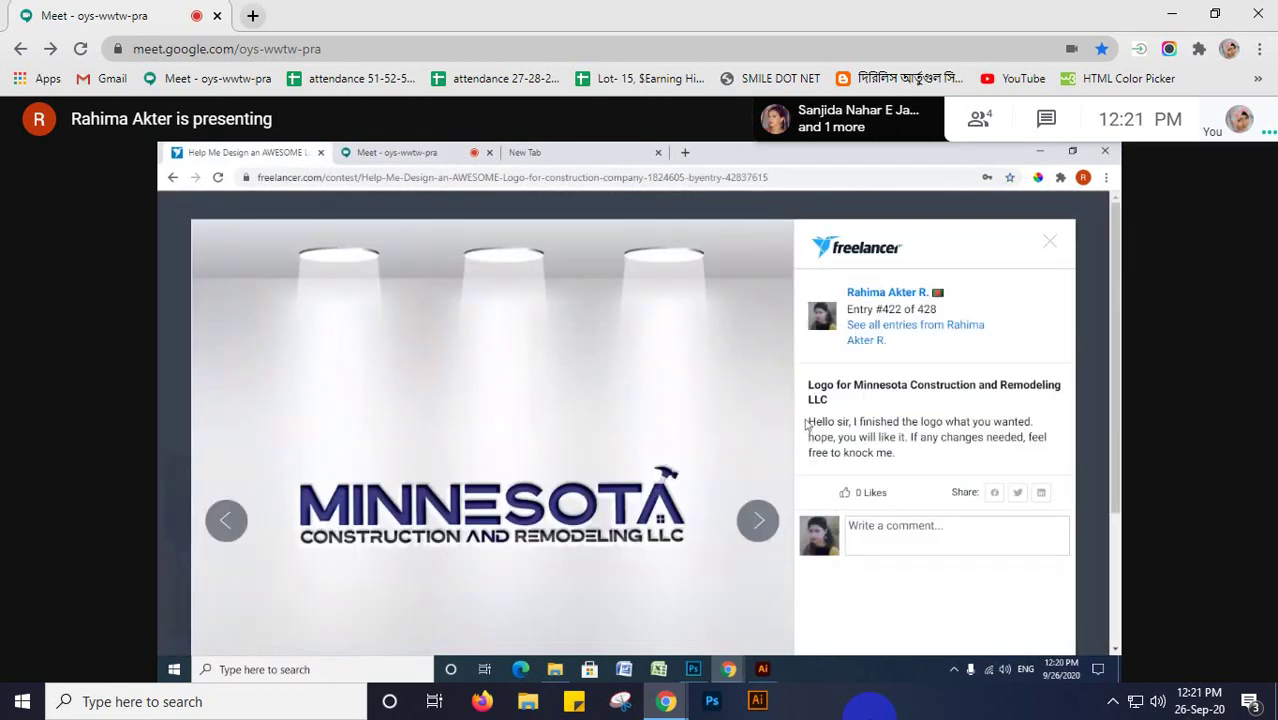
left_click_drag(806, 423, 912, 474)
right_click(850, 432)
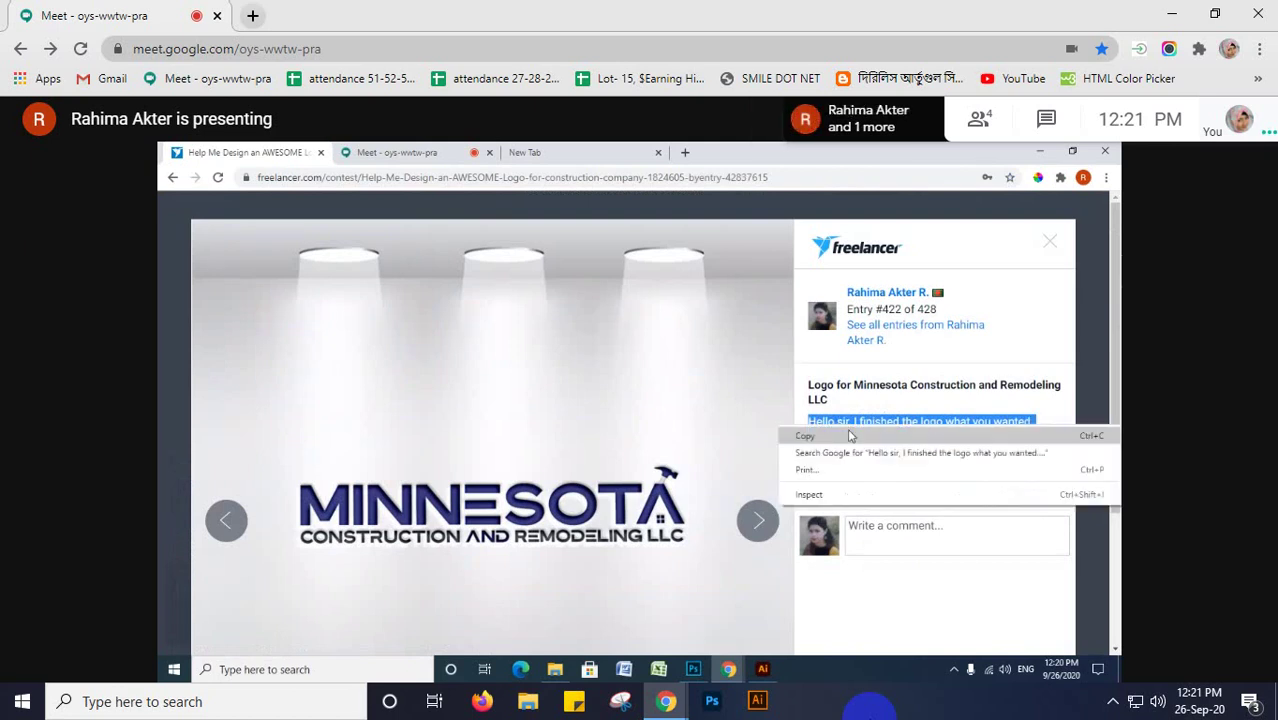
left_click(850, 436)
left_click(1049, 242)
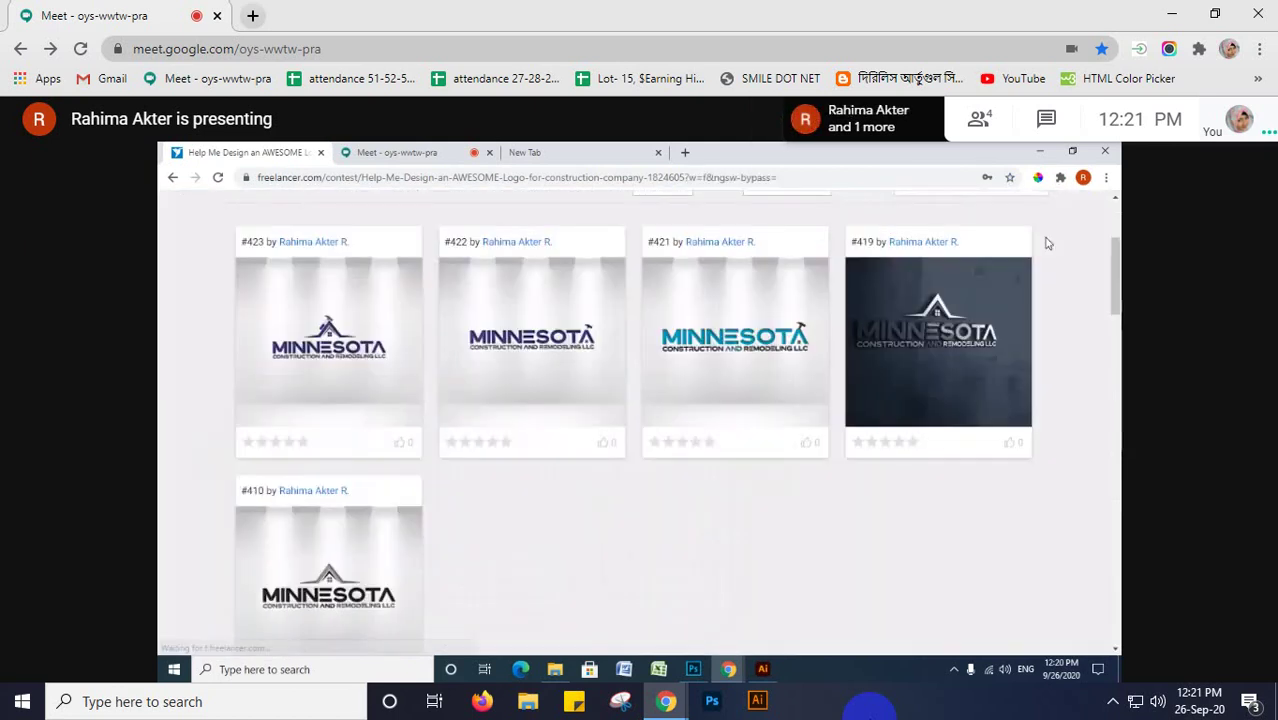
- Start submitting a new contest entry and paste the copied message as its description
scroll(959, 302, "up", 2)
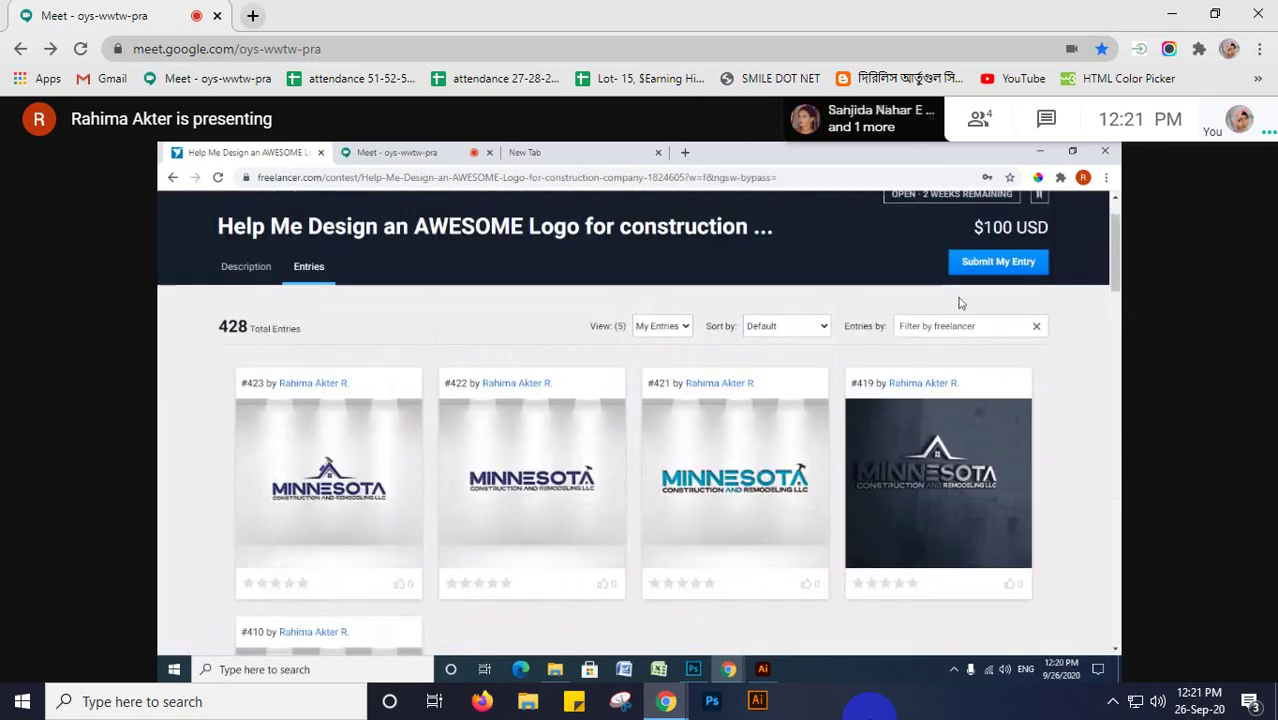
left_click(986, 268)
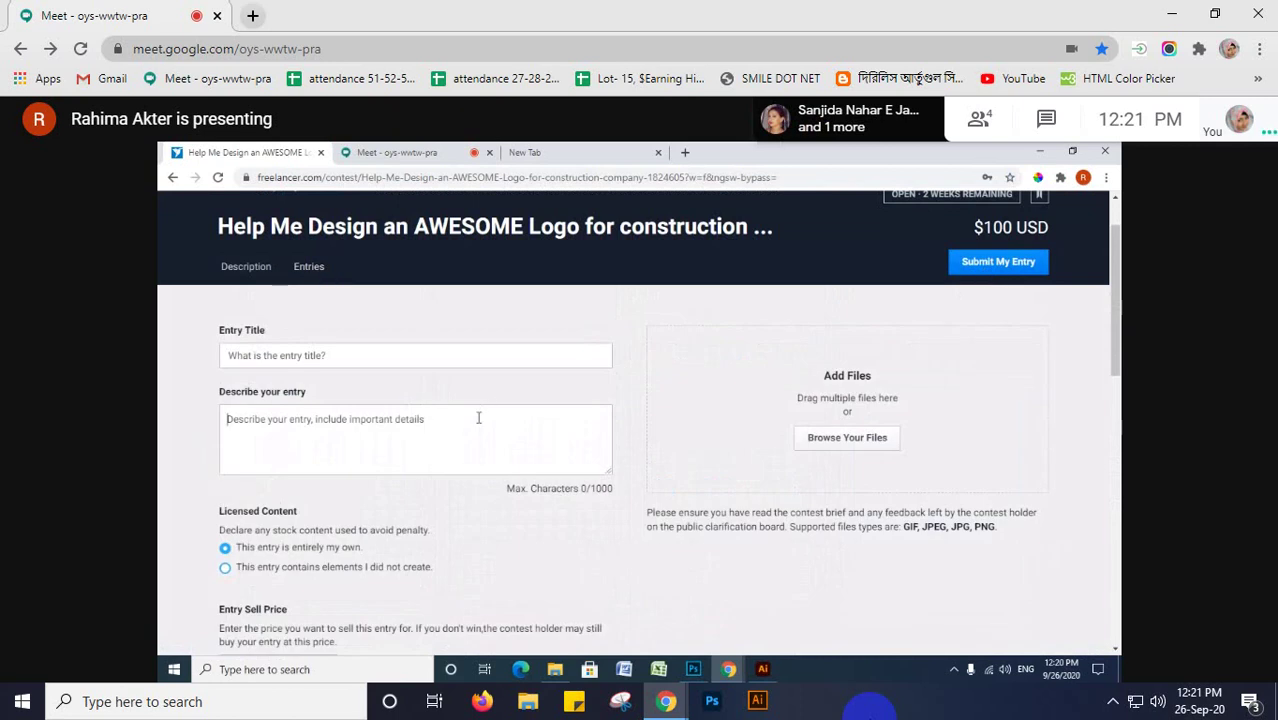
right_click(478, 418)
left_click(532, 528)
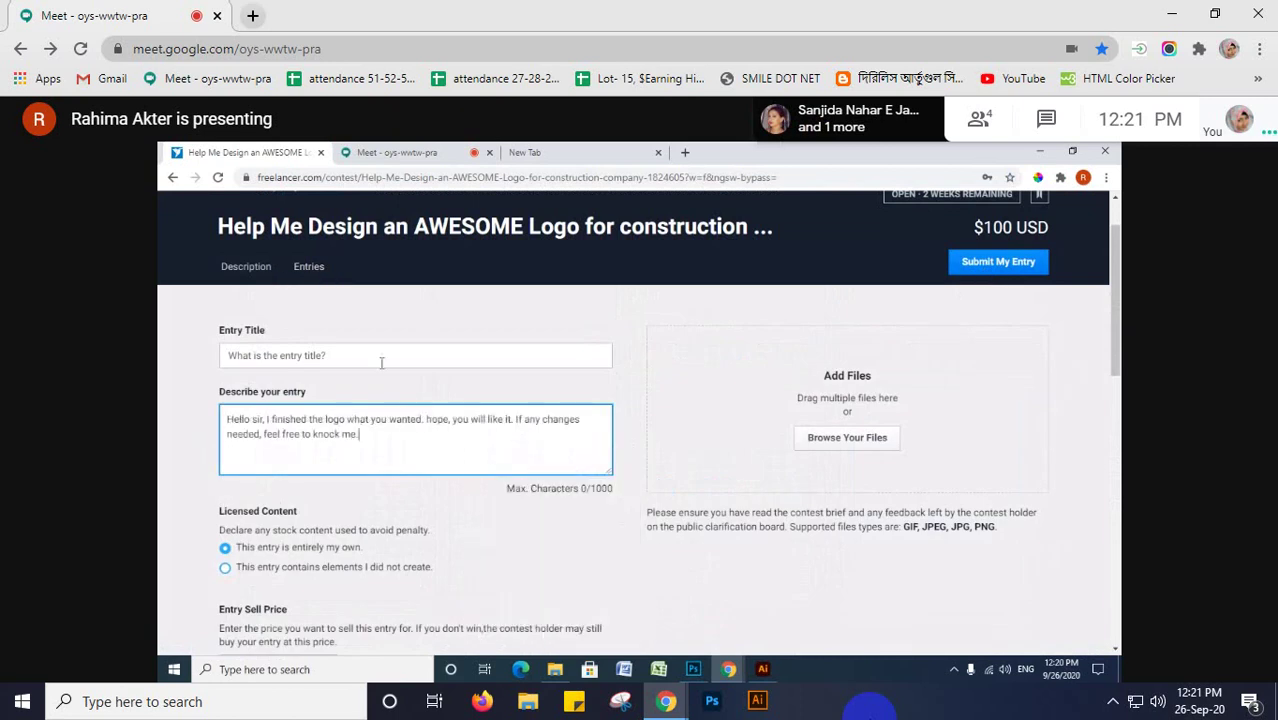
- Enter "Logo for Minnesota Construction and Remodeling LLC" as the entry title
left_click(380, 358)
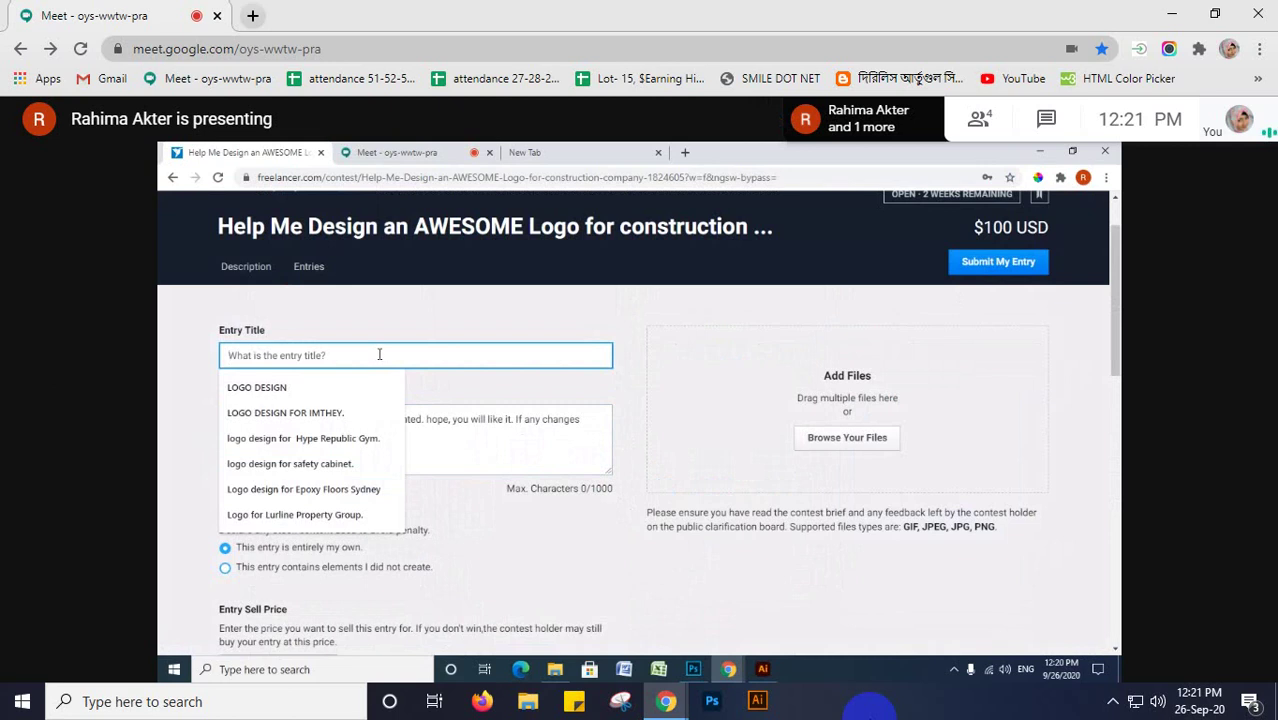
type("l")
key("BackSpace")
key("BackSpace")
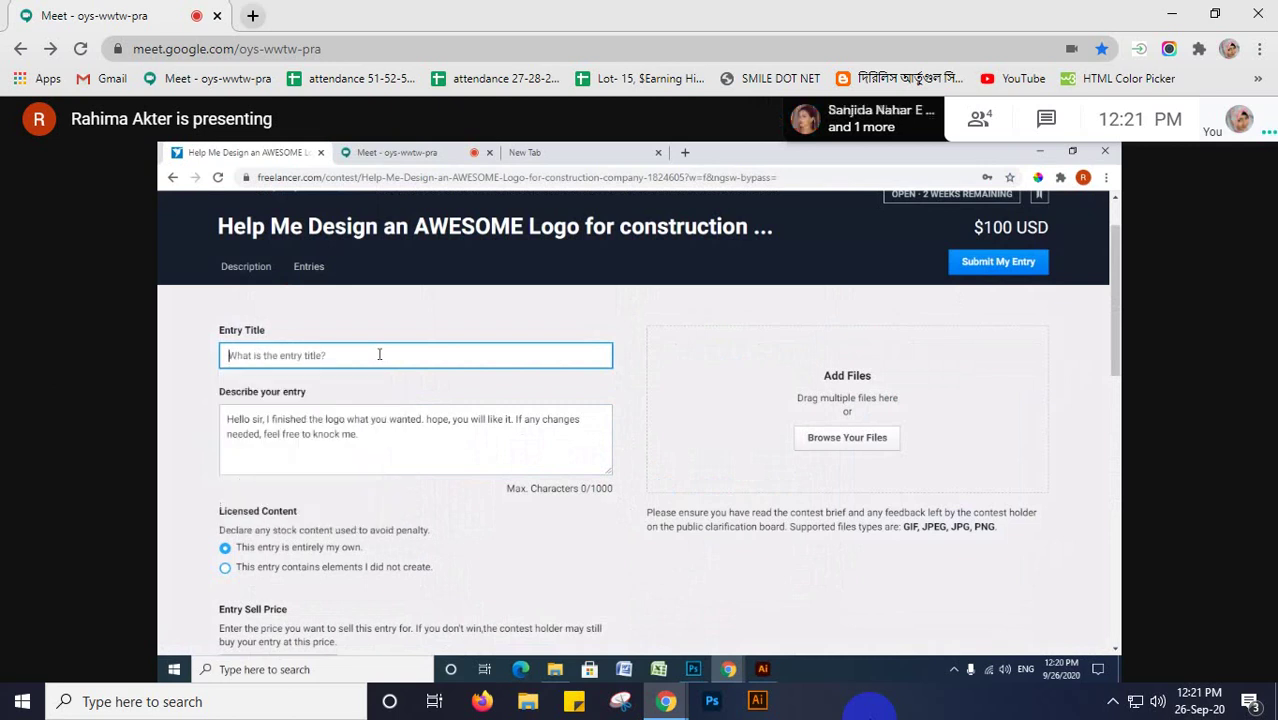
type("L")
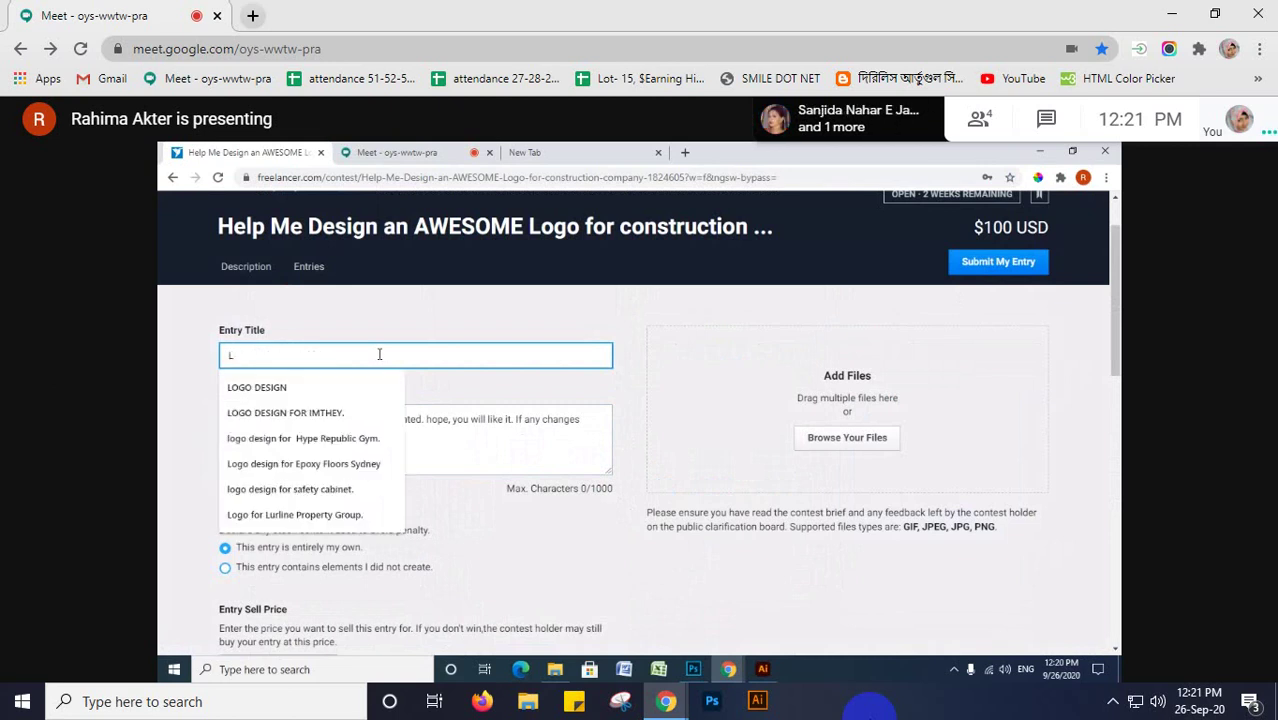
type("ogo")
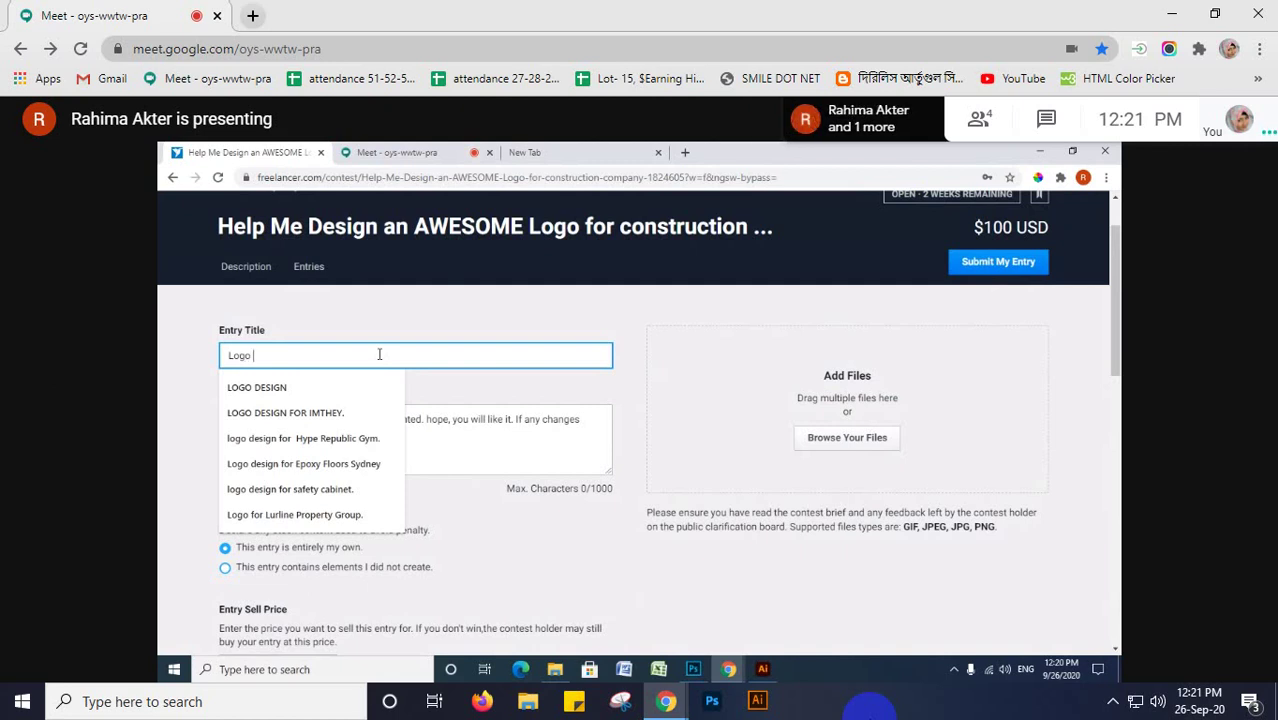
type(" fo")
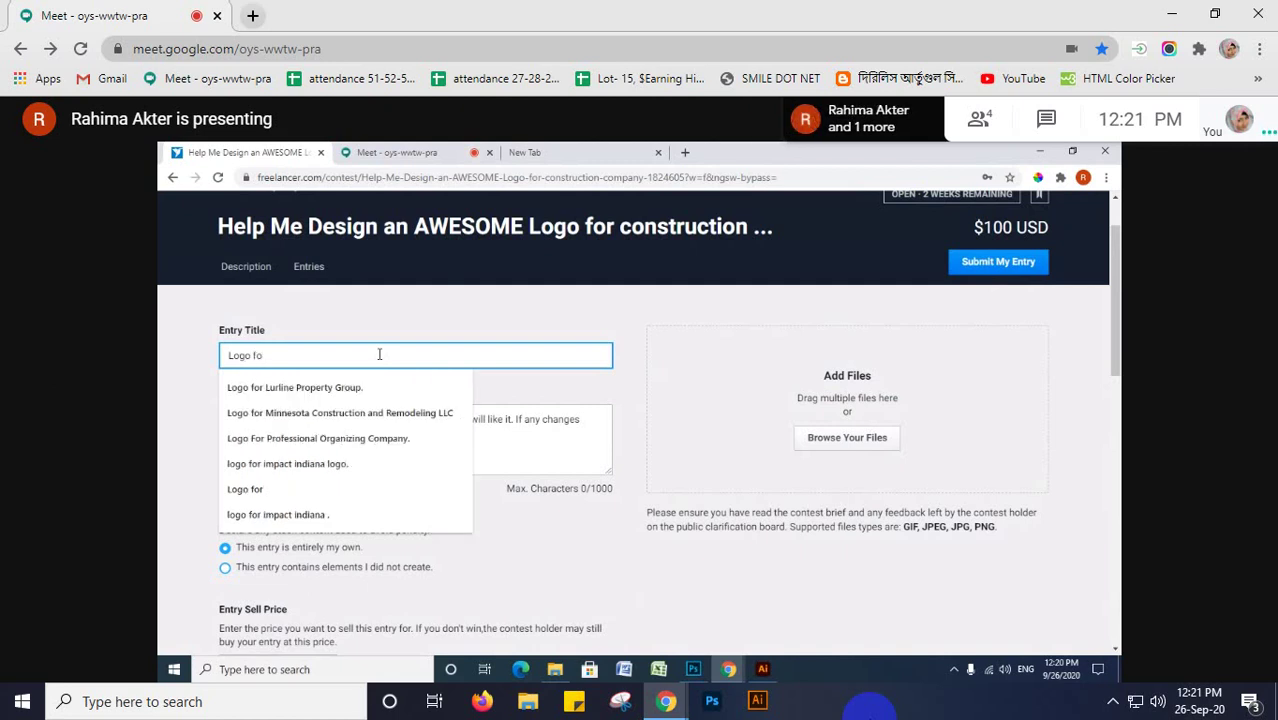
type("r")
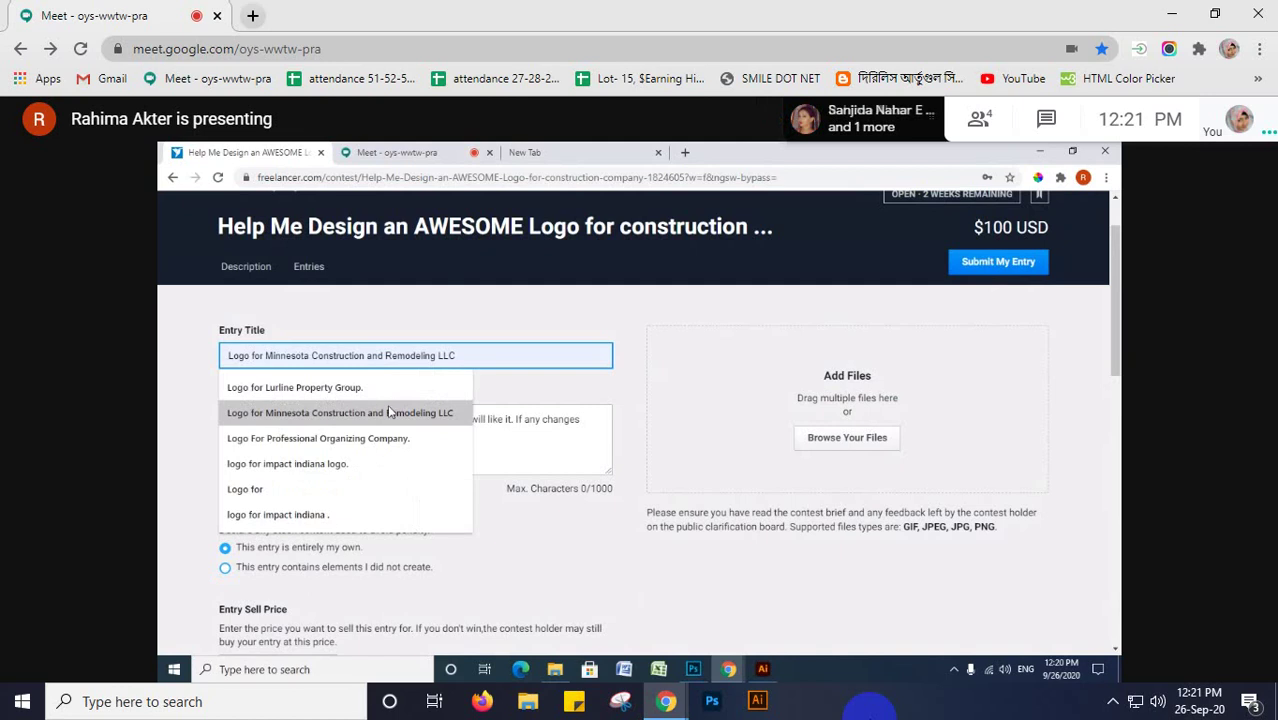
left_click(390, 411)
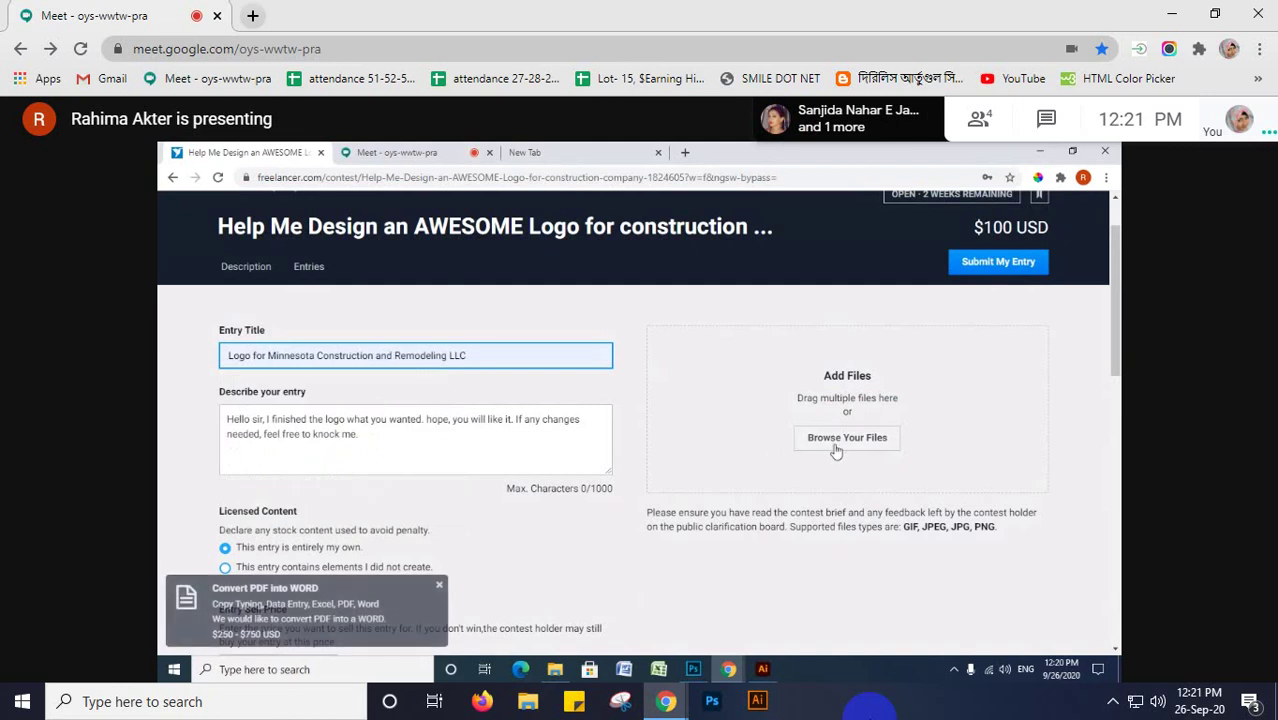